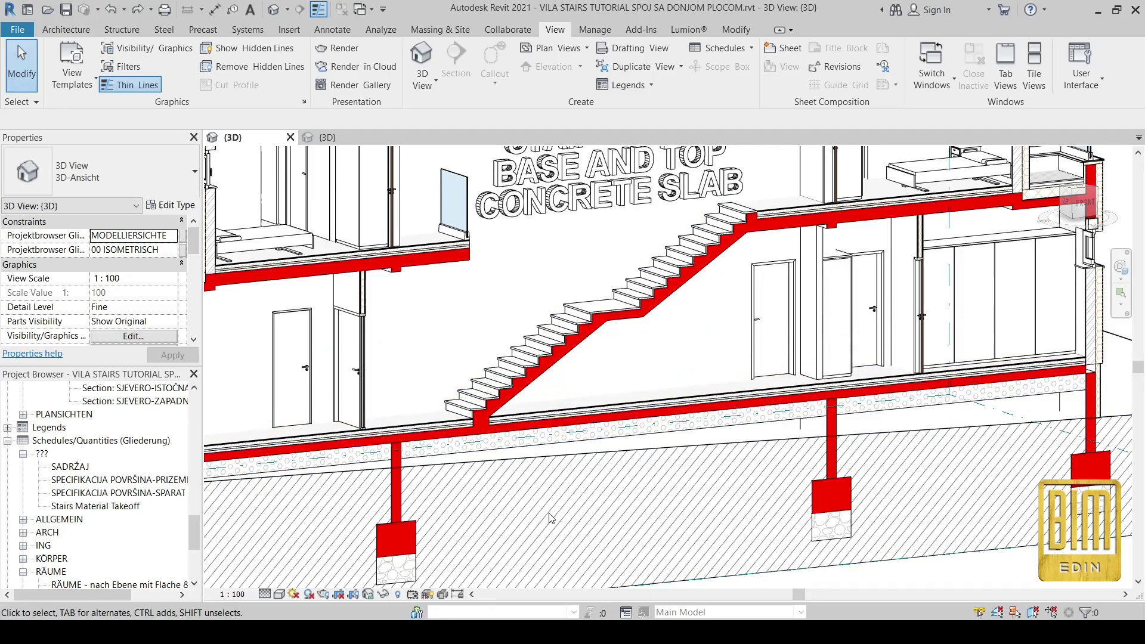
Step: Examine in the 3D section how the lower stair flight connects to the ground-floor concrete slab
scroll(486, 467, up, 8)
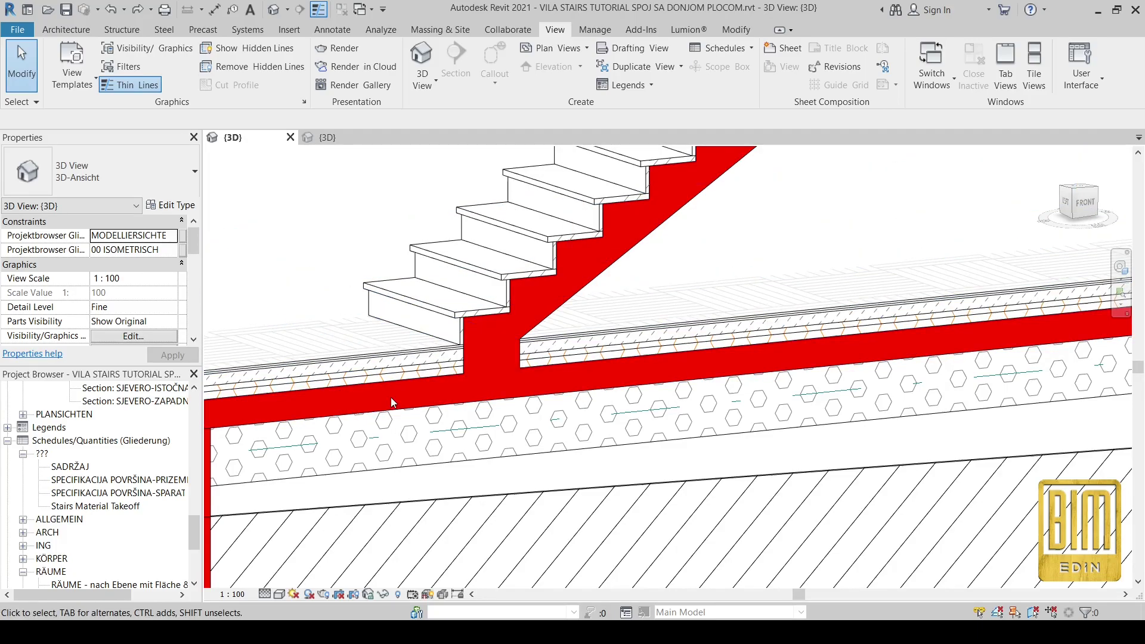
scroll(533, 350, down, 3)
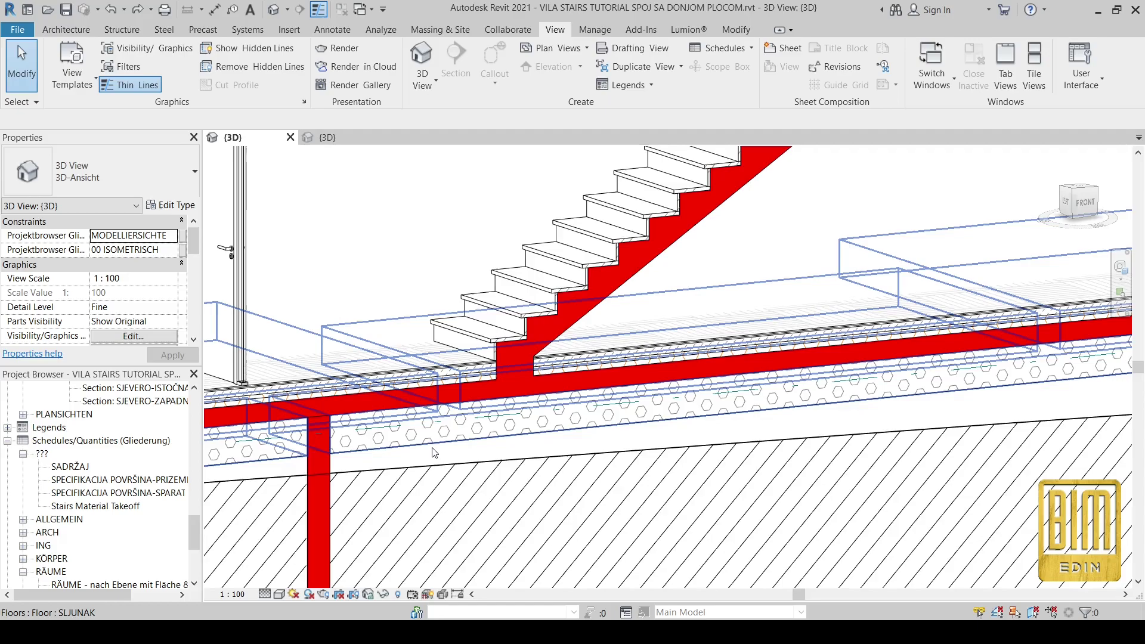
scroll(485, 486, down, 3)
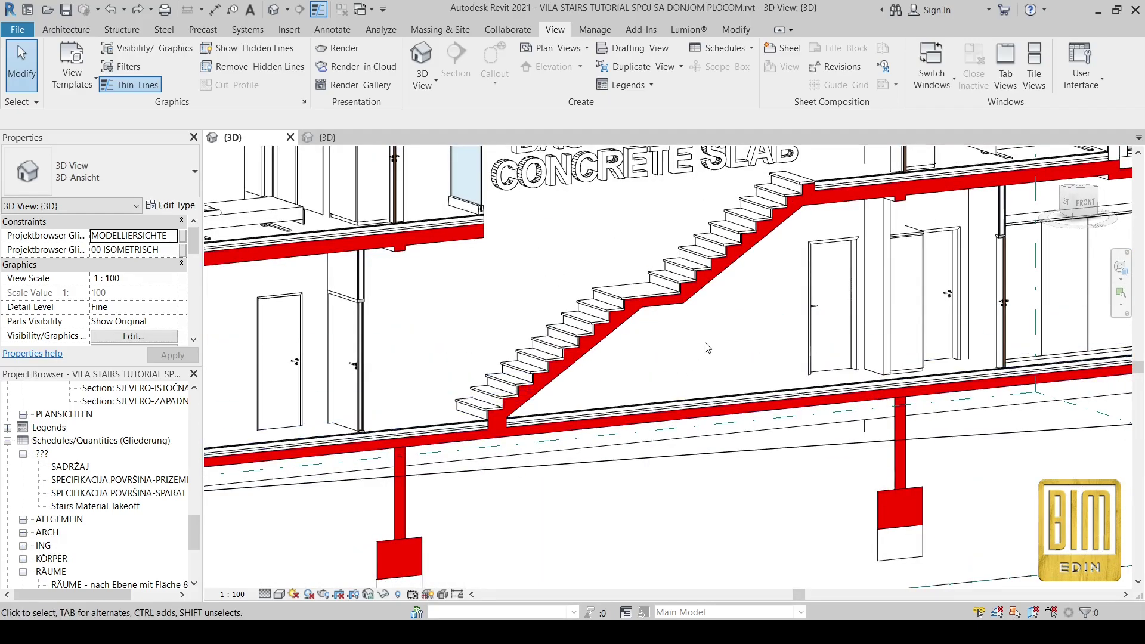
middle_drag(728, 280, 707, 328)
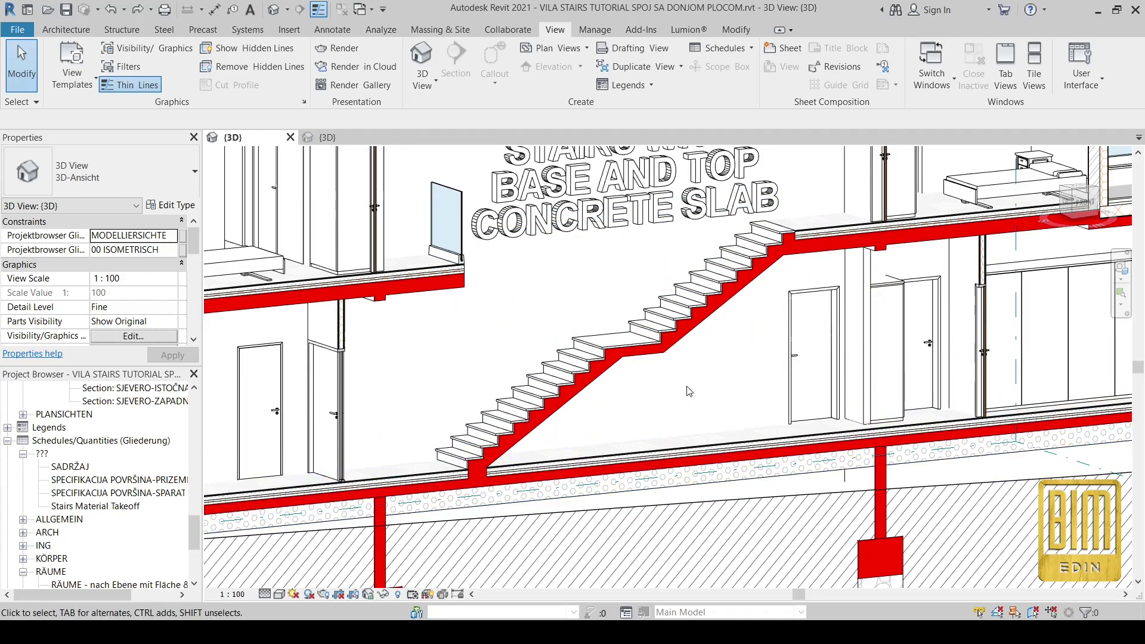
Step: Examine the joint between the top step of the upper stair flight and the upper concrete slab
scroll(751, 235, up, 3)
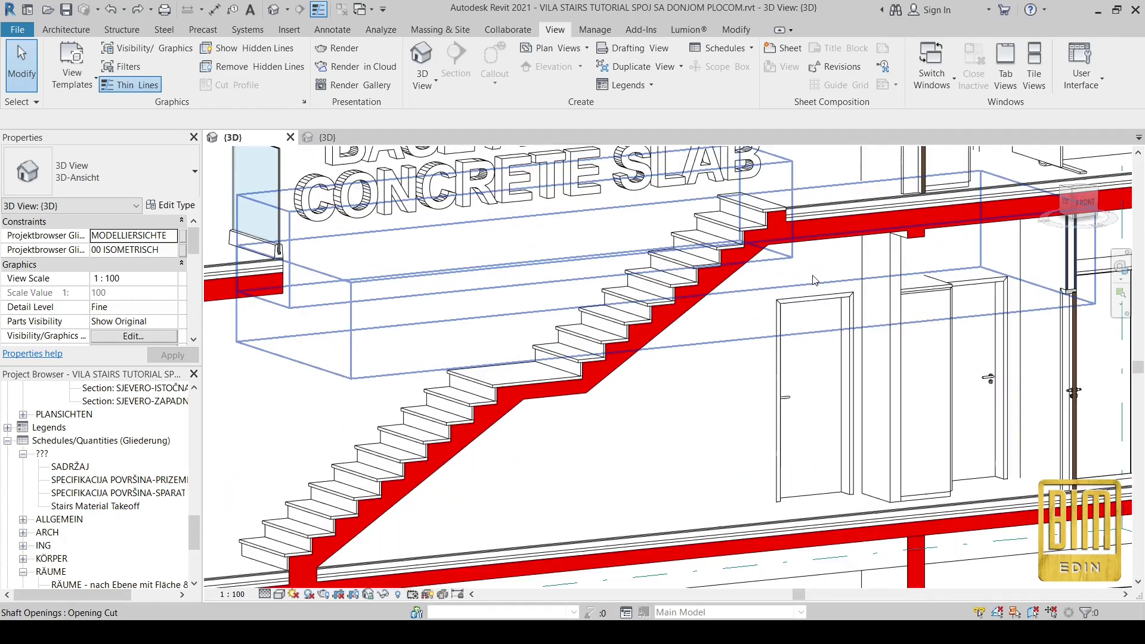
scroll(751, 235, up, 2)
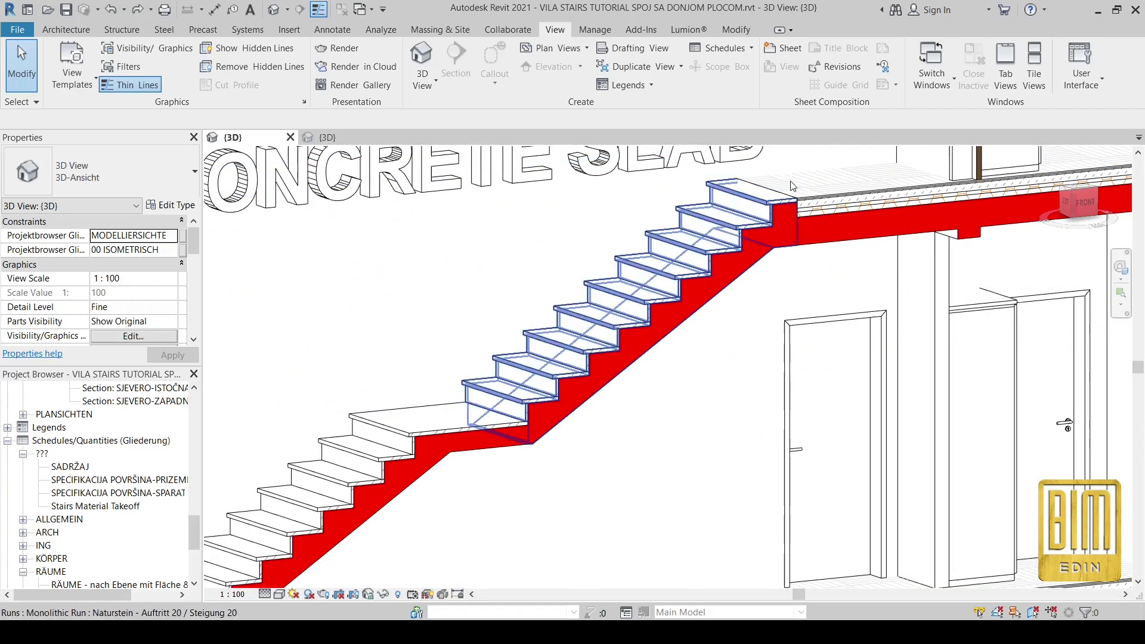
scroll(644, 399, down, 2)
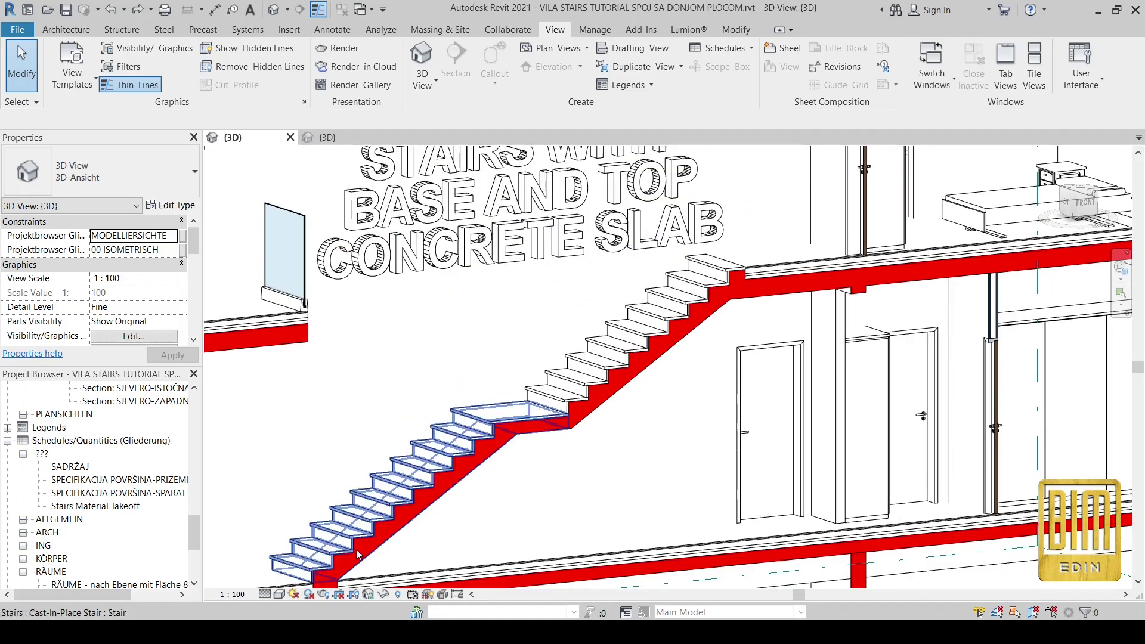
scroll(745, 288, up, 5)
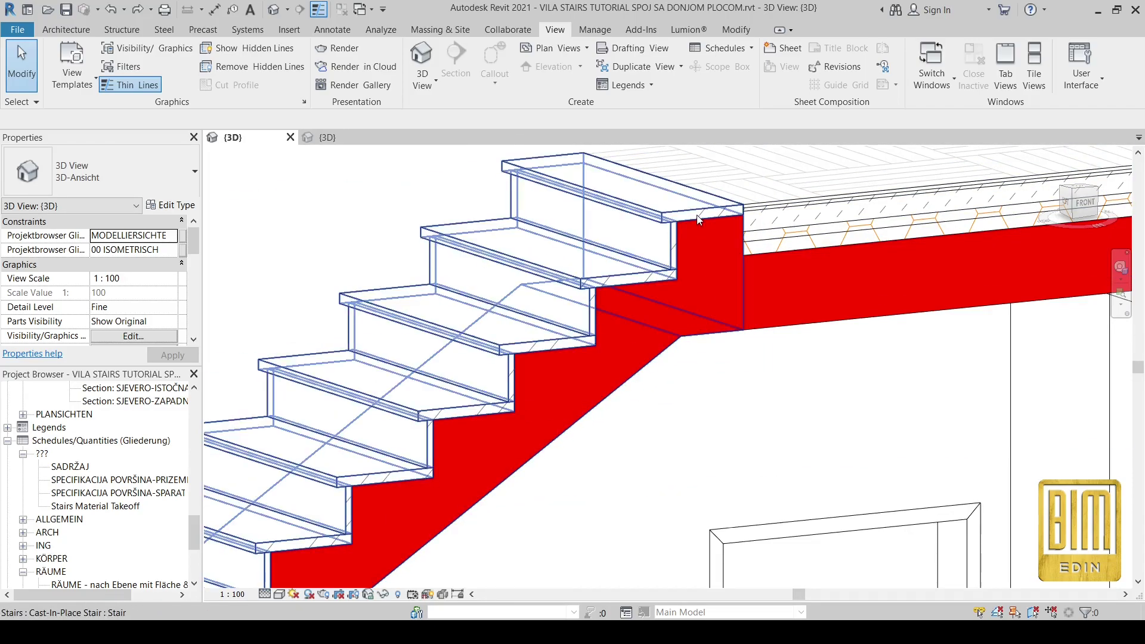
scroll(775, 252, down, 1)
scroll(775, 253, down, 3)
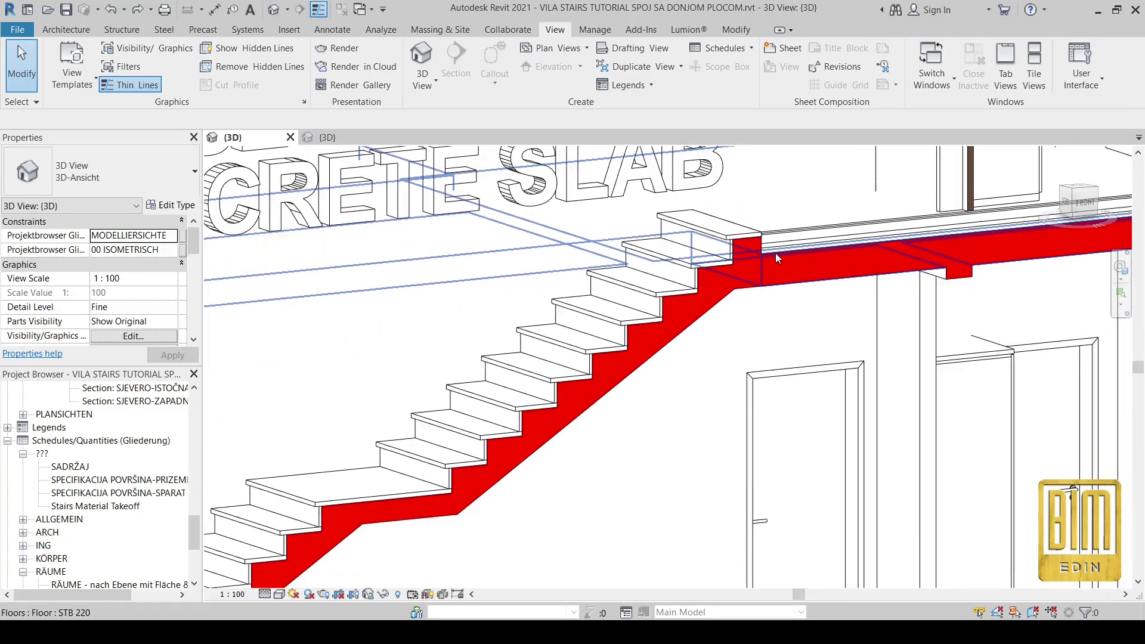
scroll(753, 300, up, 2)
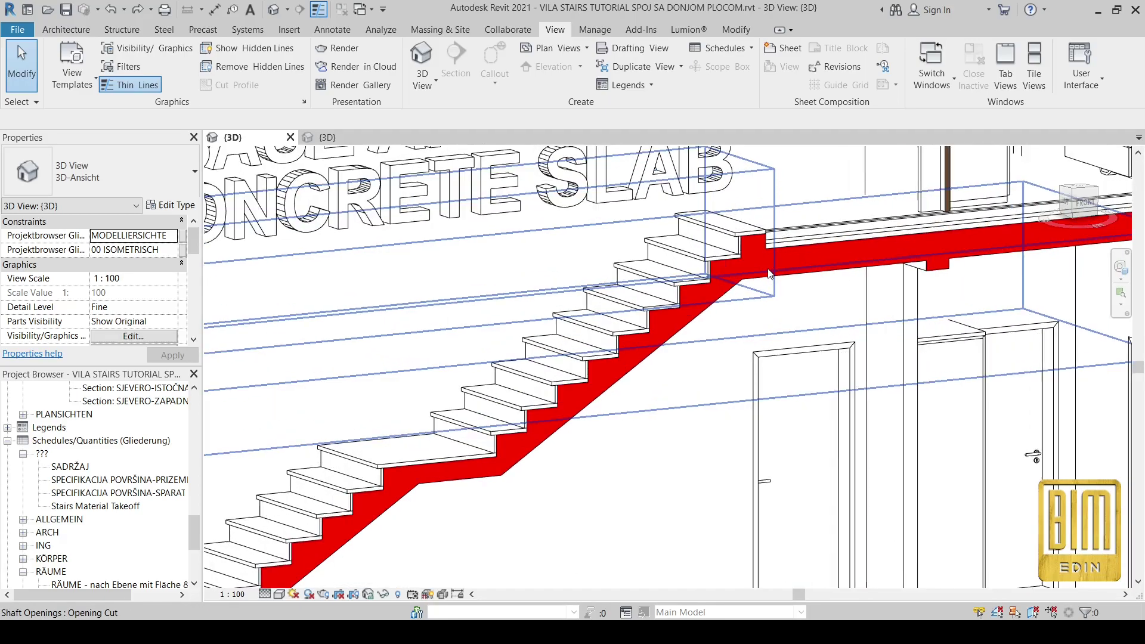
scroll(778, 276, up, 1)
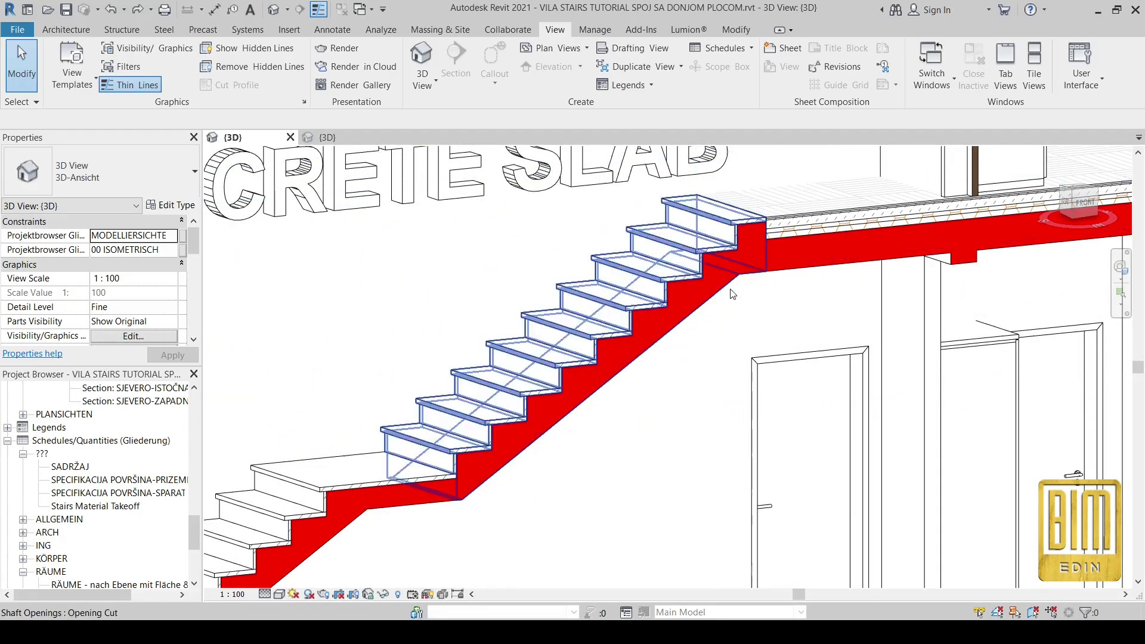
scroll(747, 228, up, 1)
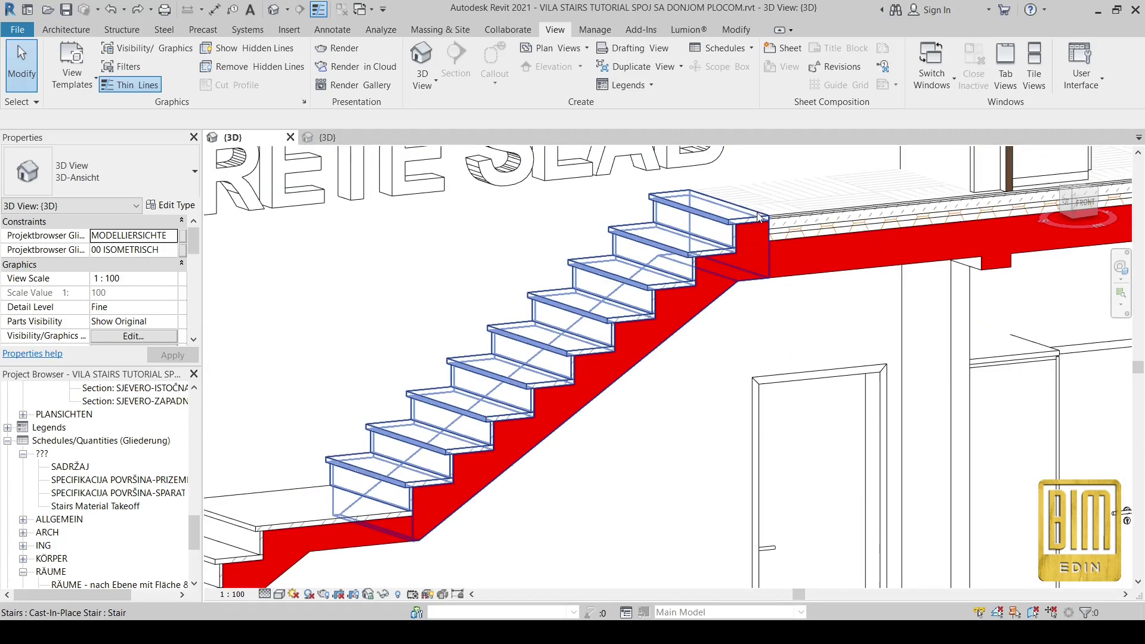
shift+middle_drag(748, 228, 801, 272)
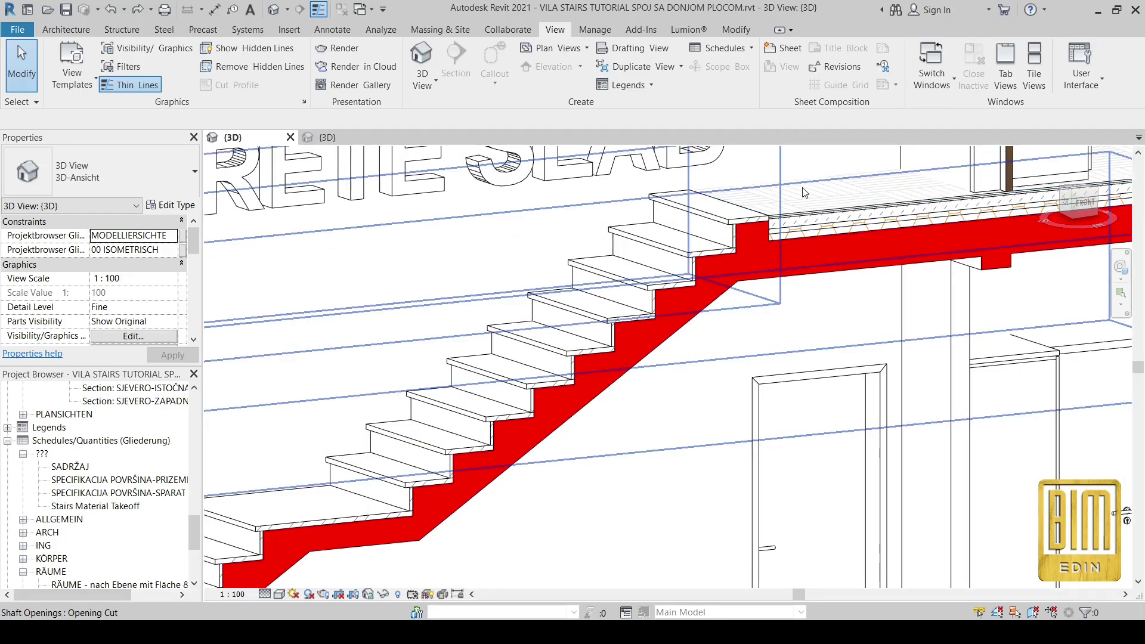
scroll(756, 228, up, 2)
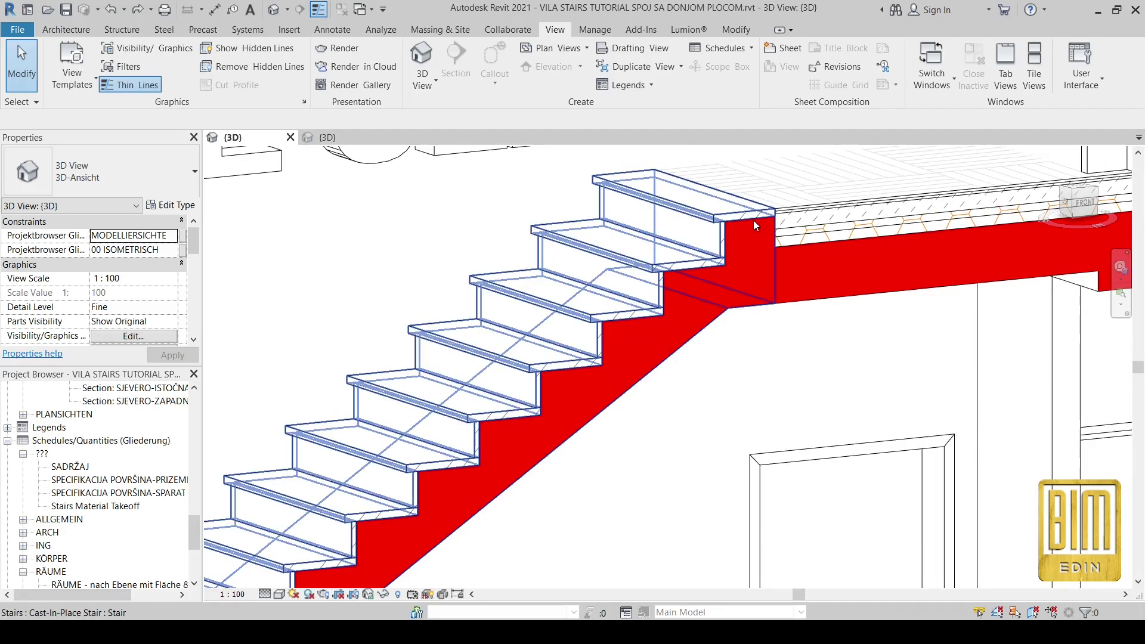
Step: Select the upper cast-in-place stair to inspect its extent, clear the selection, and review the complete stair section
click(753, 220)
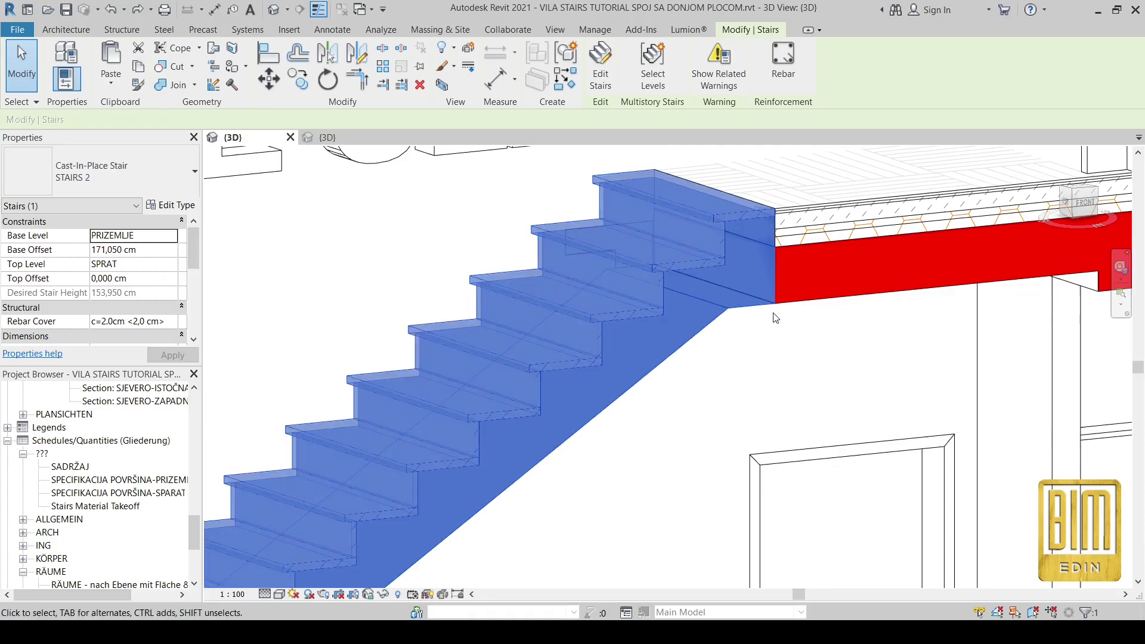
scroll(812, 233, down, 2)
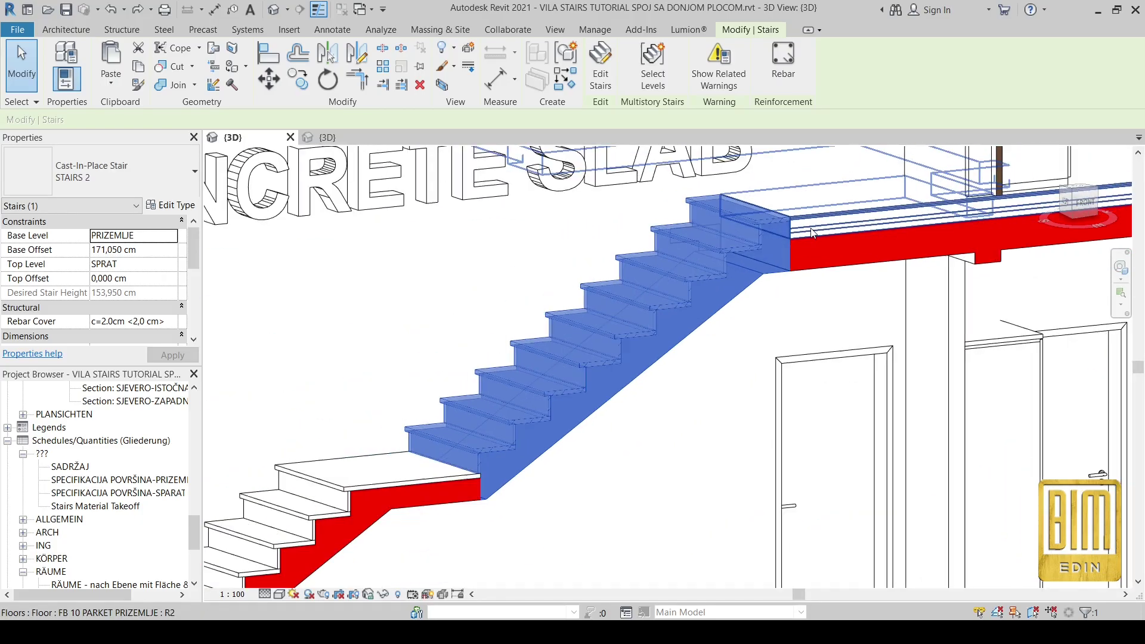
click(786, 318)
scroll(786, 318, down, 4)
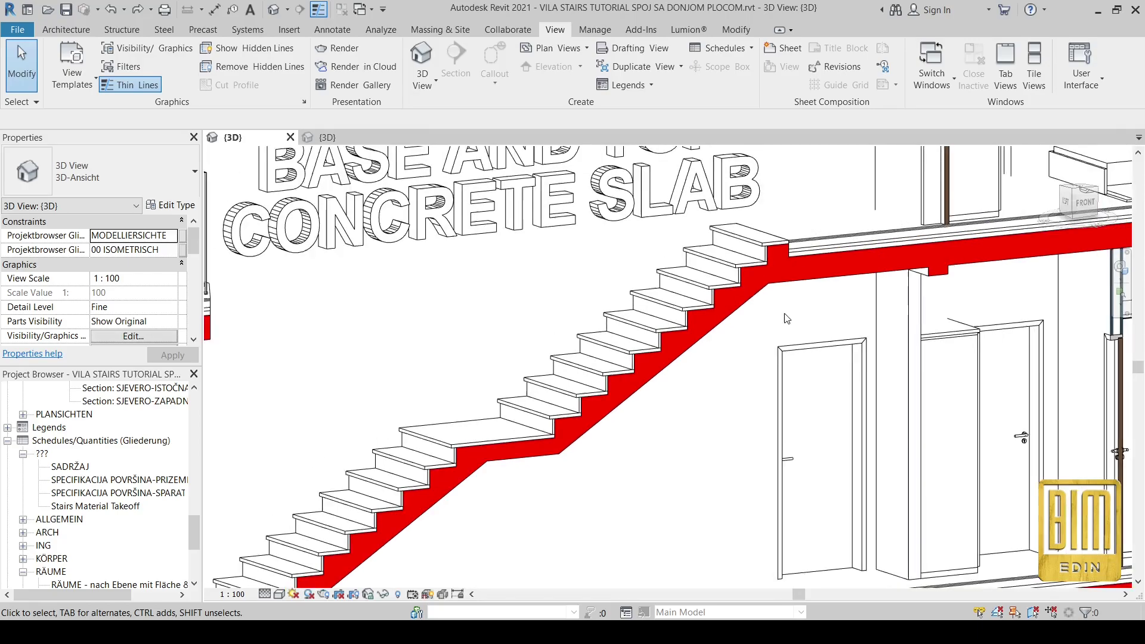
scroll(537, 467, up, 4)
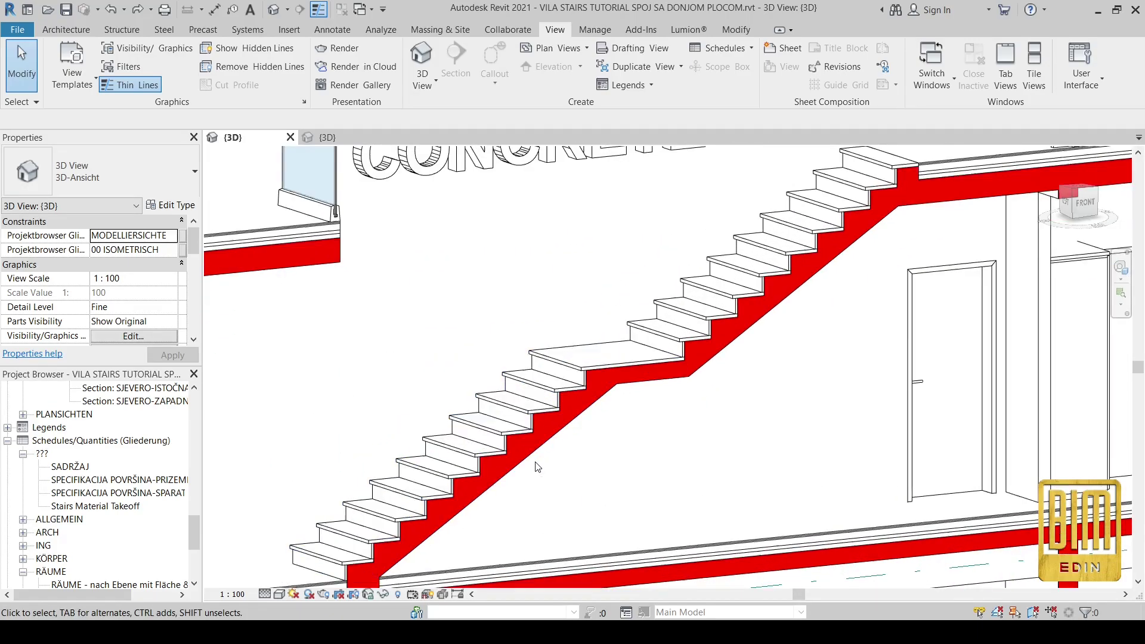
scroll(696, 389, down, 2)
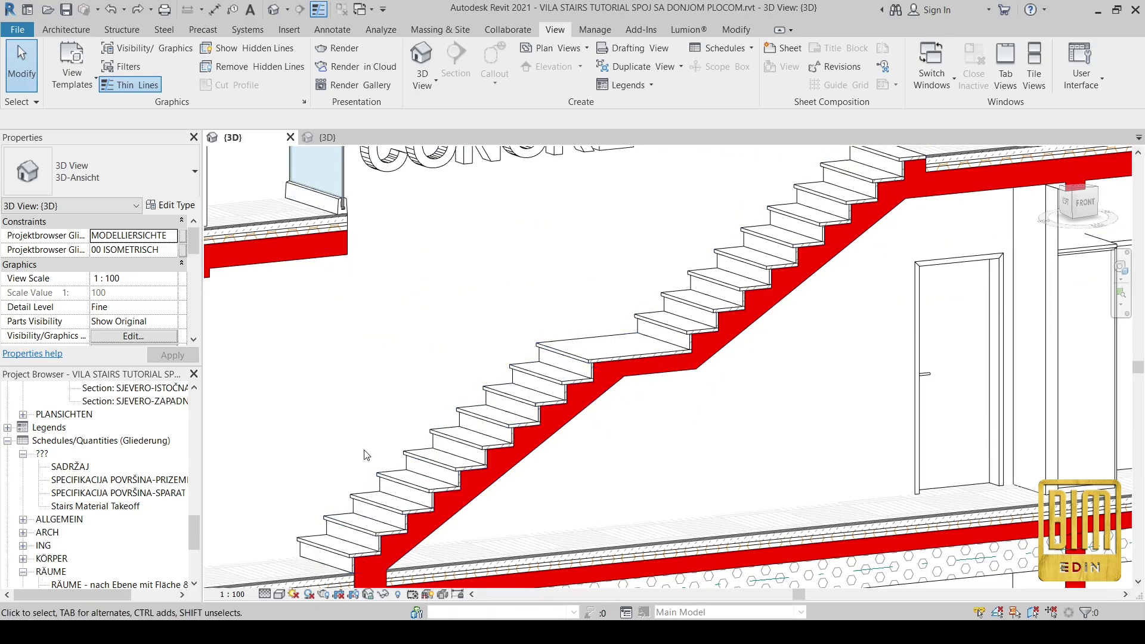
Step: Open the PRIZEMLJE floor plan and examine how both stair flights are displayed there
scroll(142, 498, up, 7)
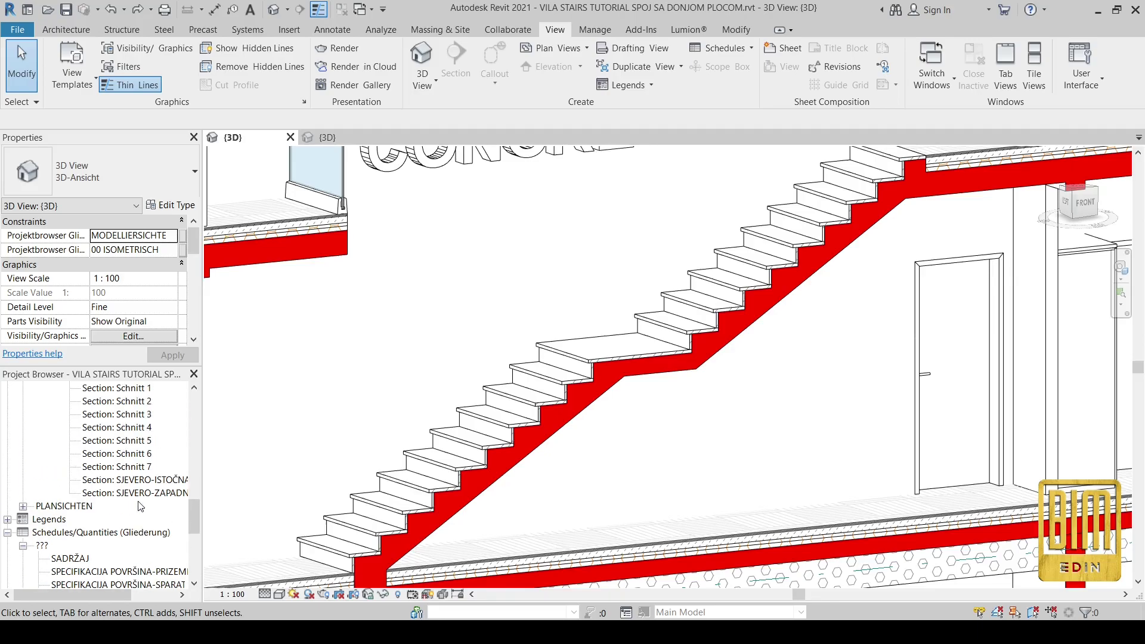
scroll(142, 497, up, 5)
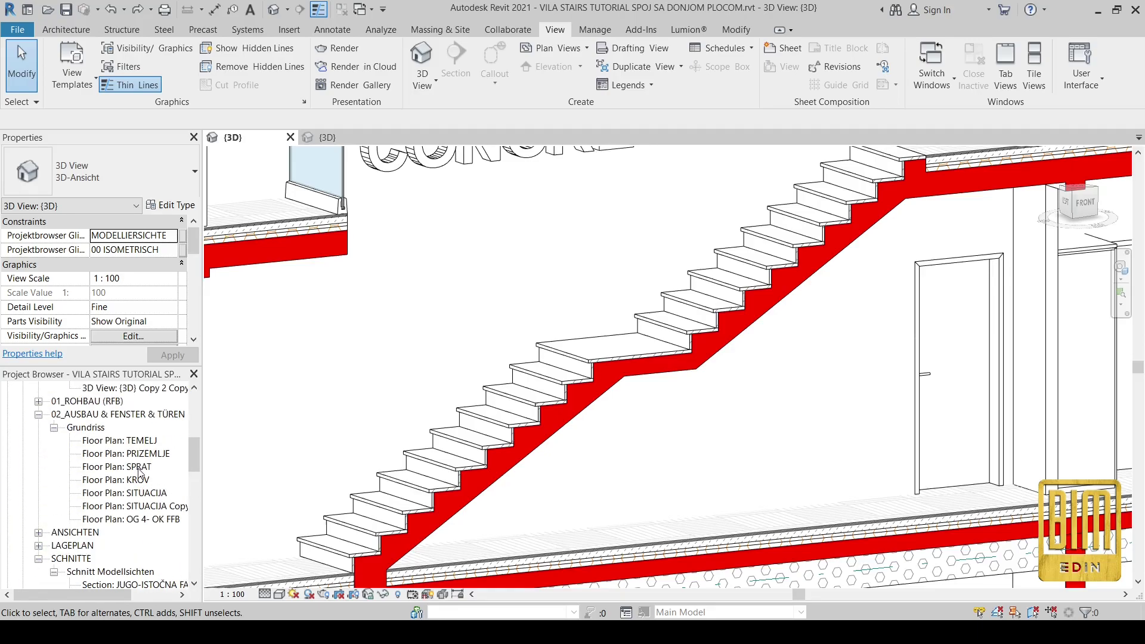
click(137, 455)
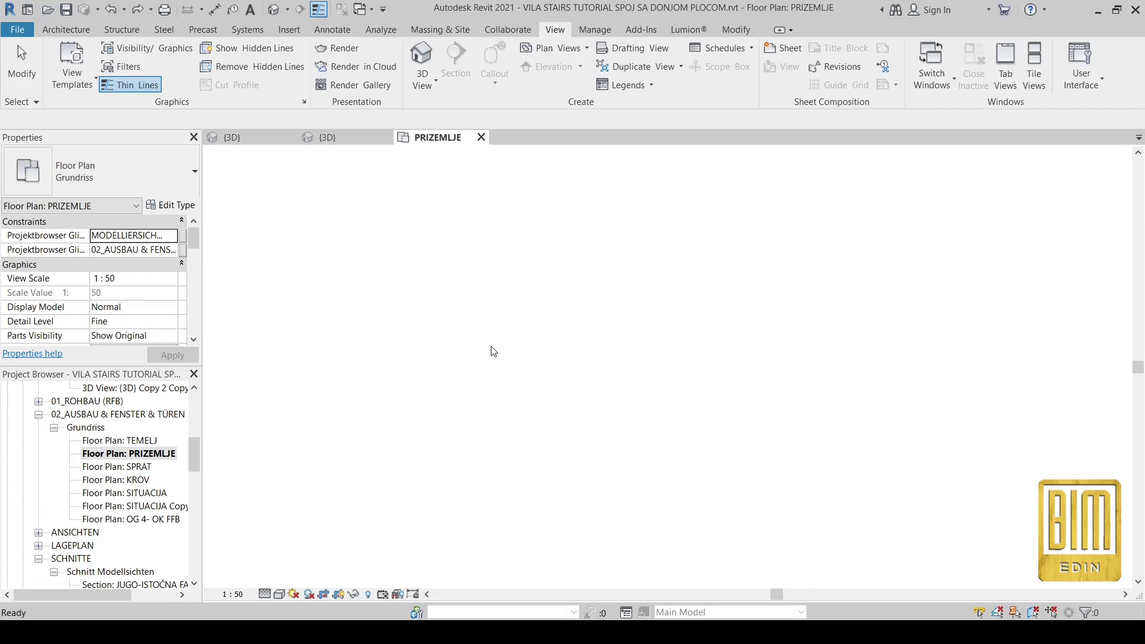
scroll(713, 393, up, 8)
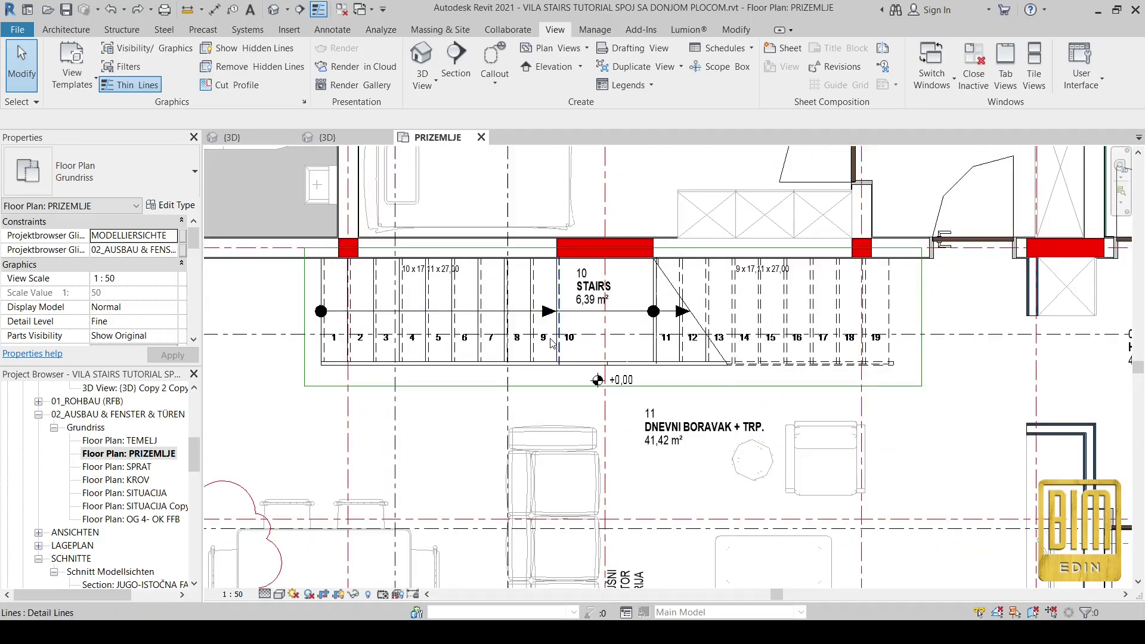
scroll(521, 363, down, 2)
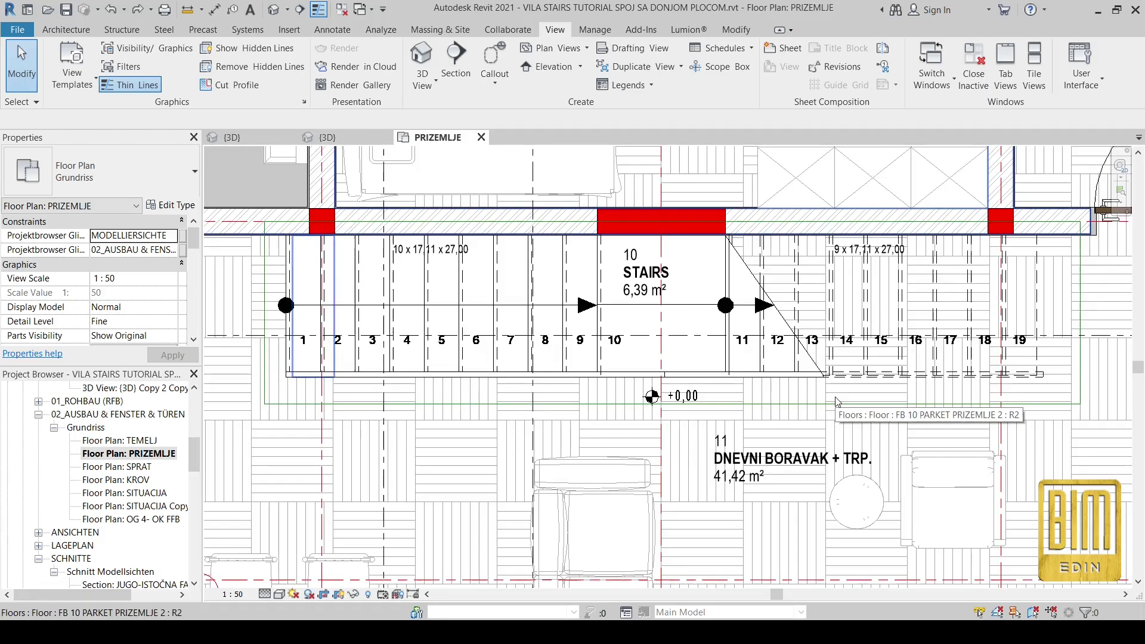
Step: Open the SPRAT floor plan and hide the model text that overlaps the stairs
double_click(139, 467)
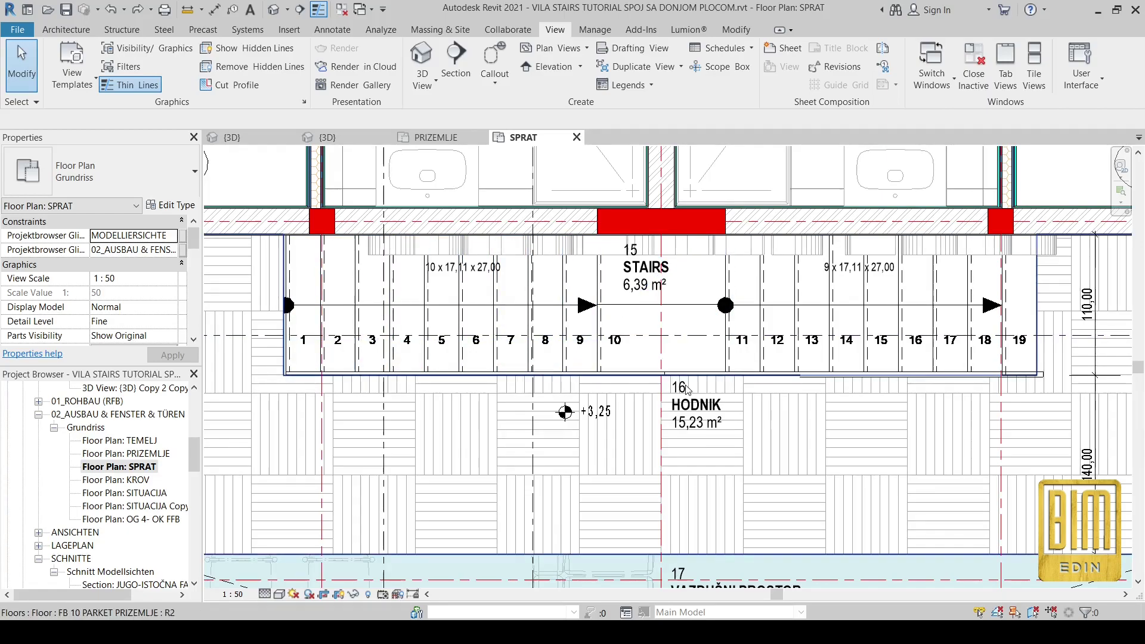
click(398, 259)
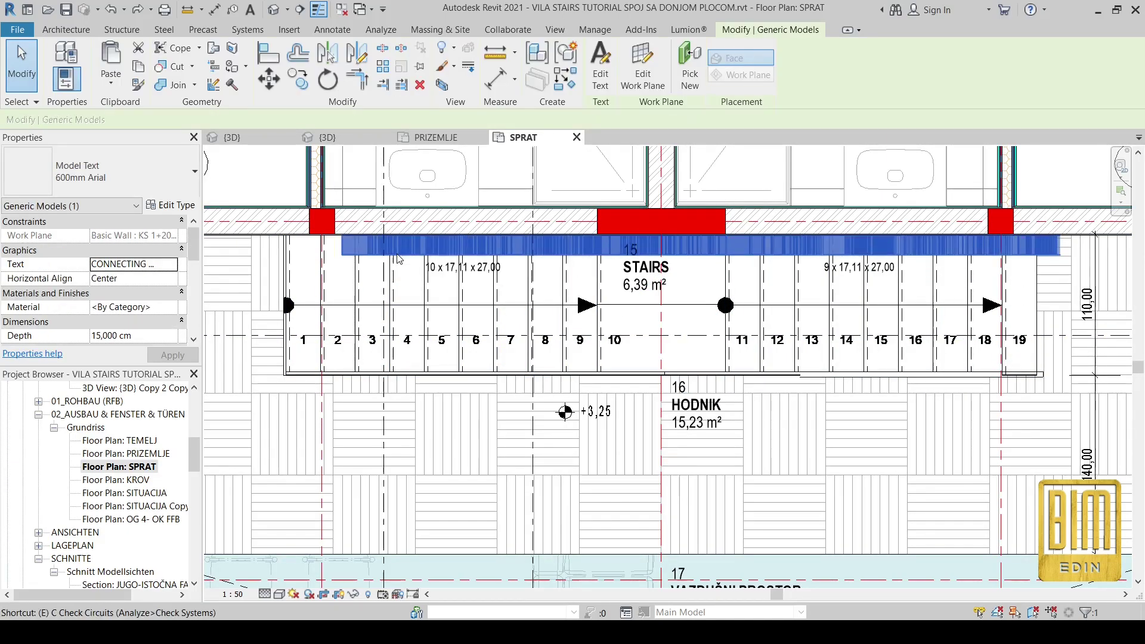
key(Escape)
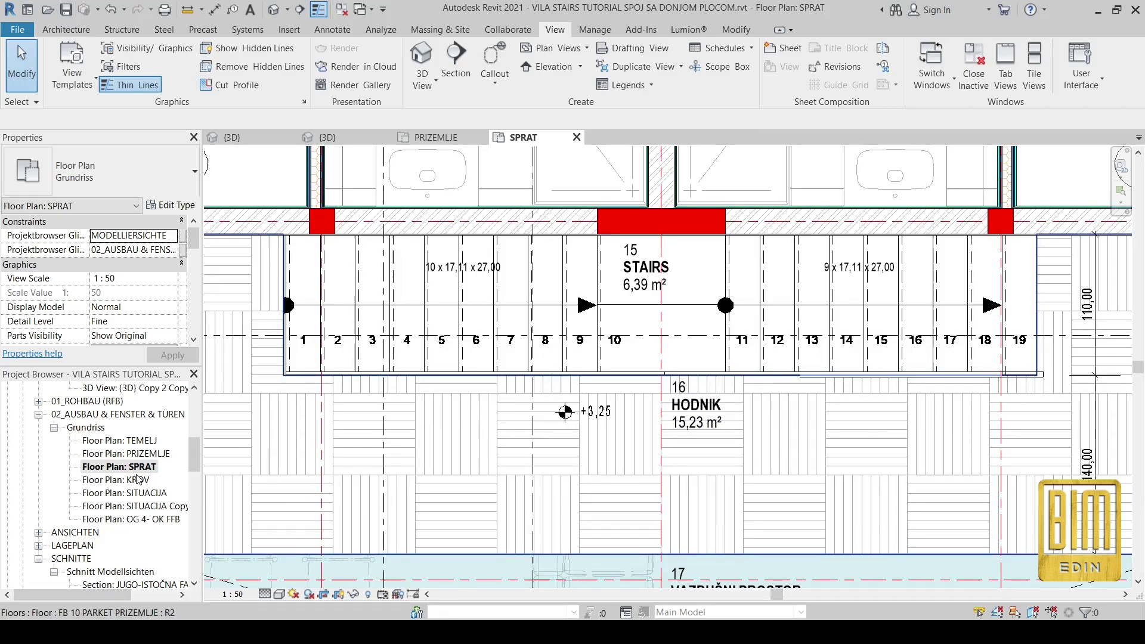
Step: Revisit the PRIZEMLJE floor plan, close both plan views, and inspect the stair base in the 3D view
double_click(130, 454)
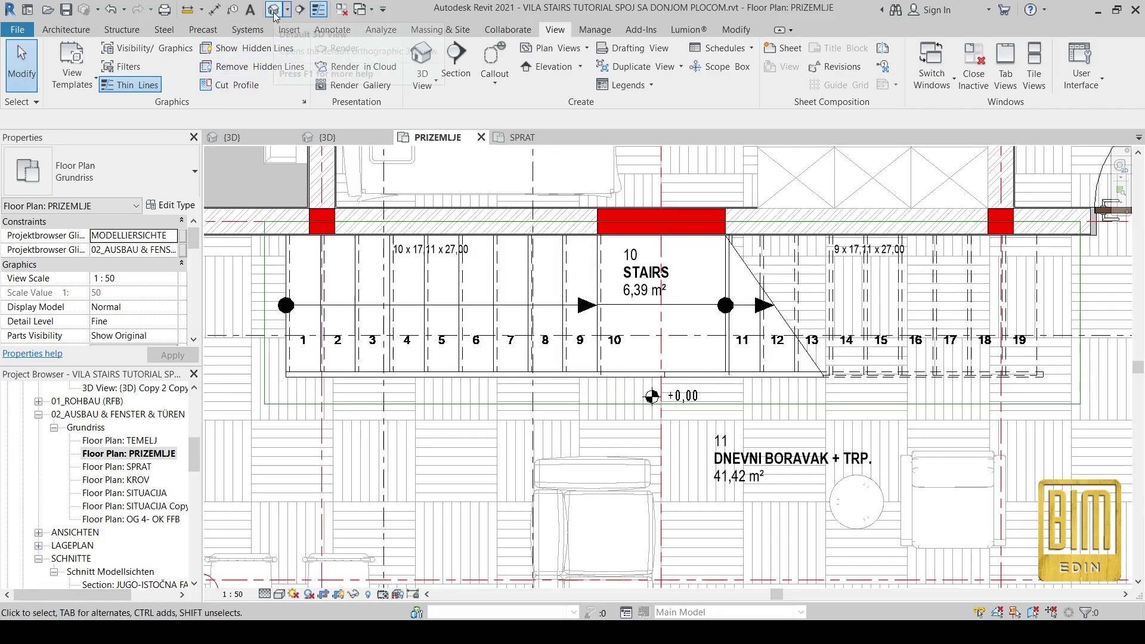
click(481, 138)
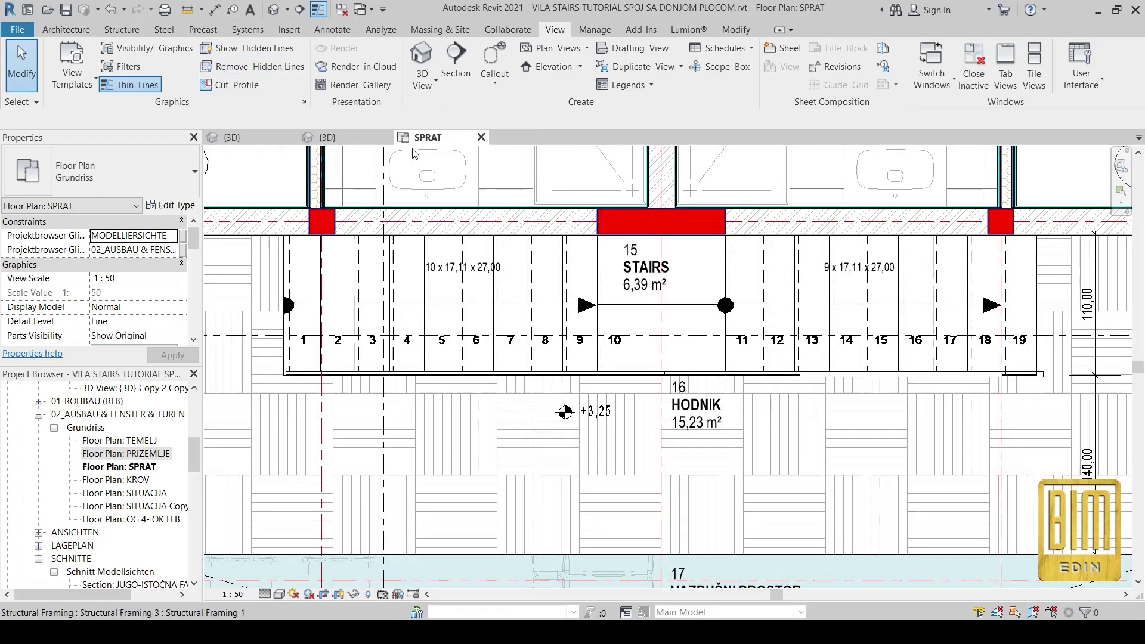
click(481, 138)
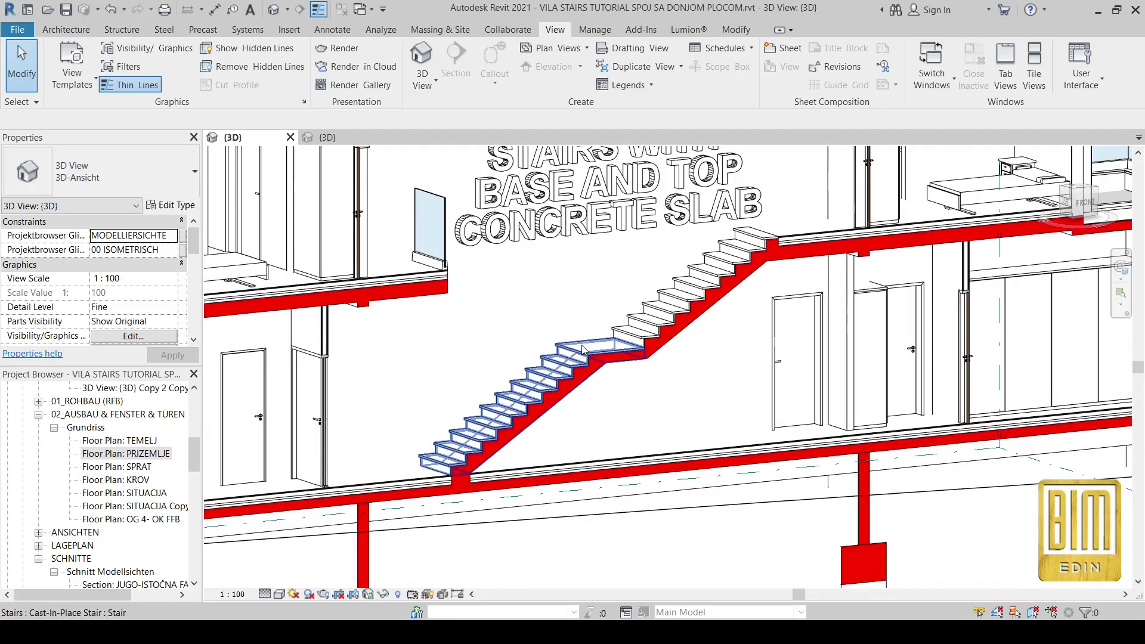
scroll(441, 548, up, 5)
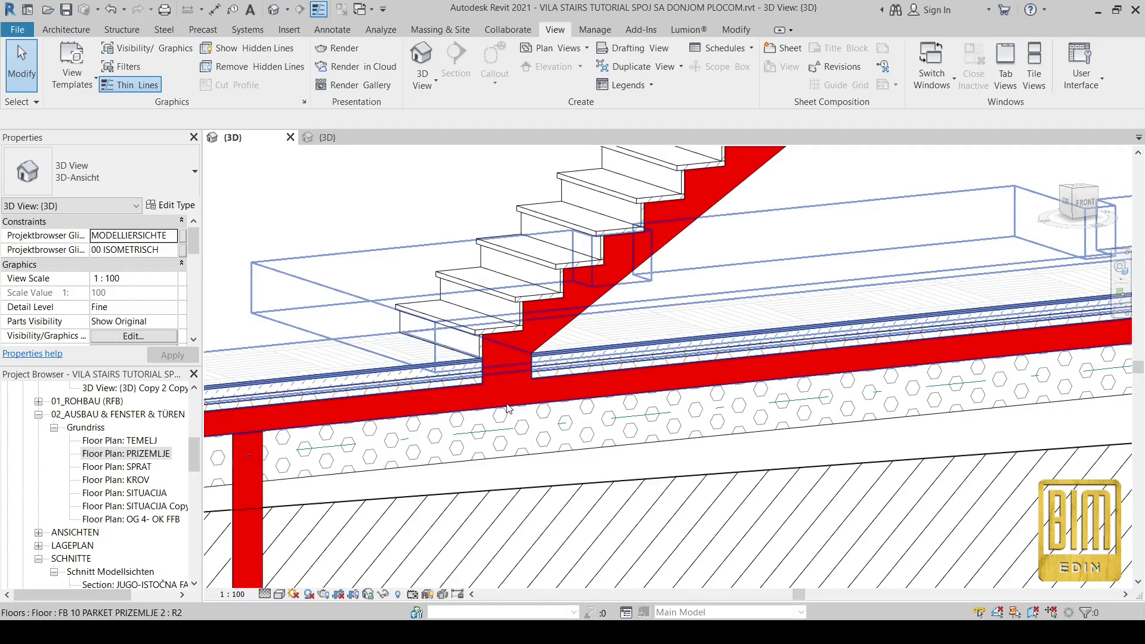
Step: Switch to the 3D view of VILA STAIRS TUTORIAL 2.rvt, inspect the stair base at the slab, and select the stair
click(330, 138)
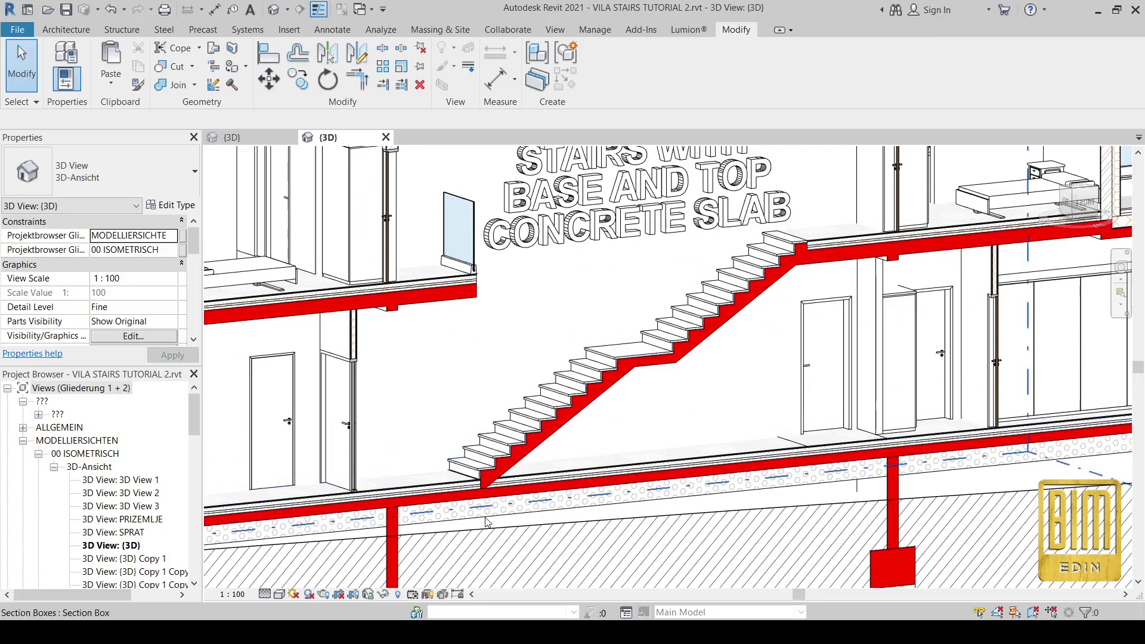
scroll(487, 522, up, 5)
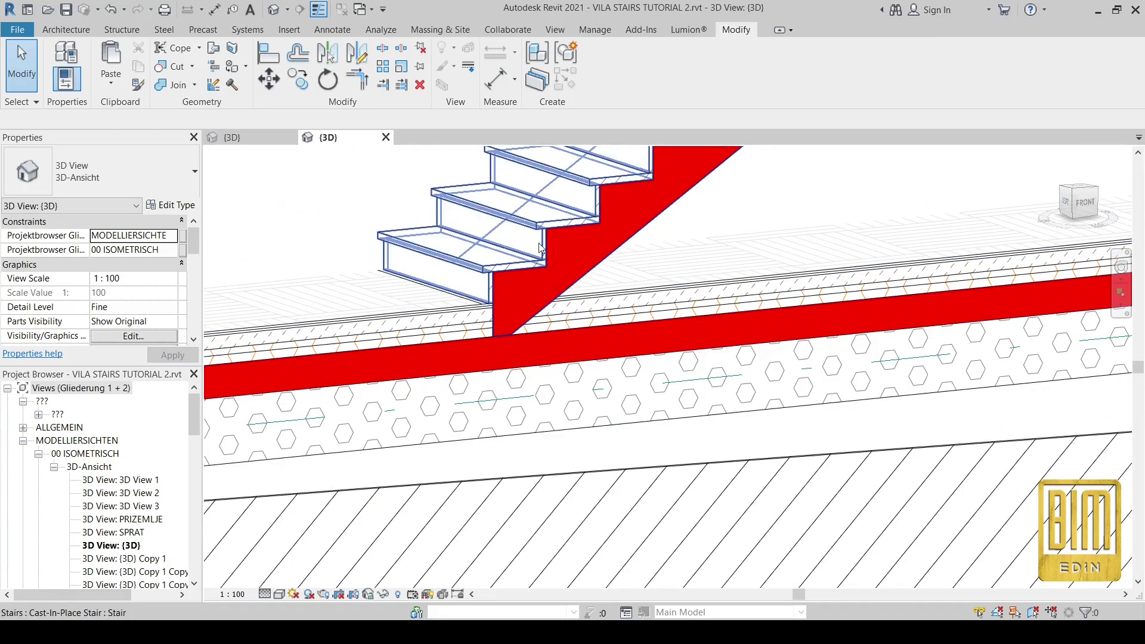
scroll(539, 248, up, 4)
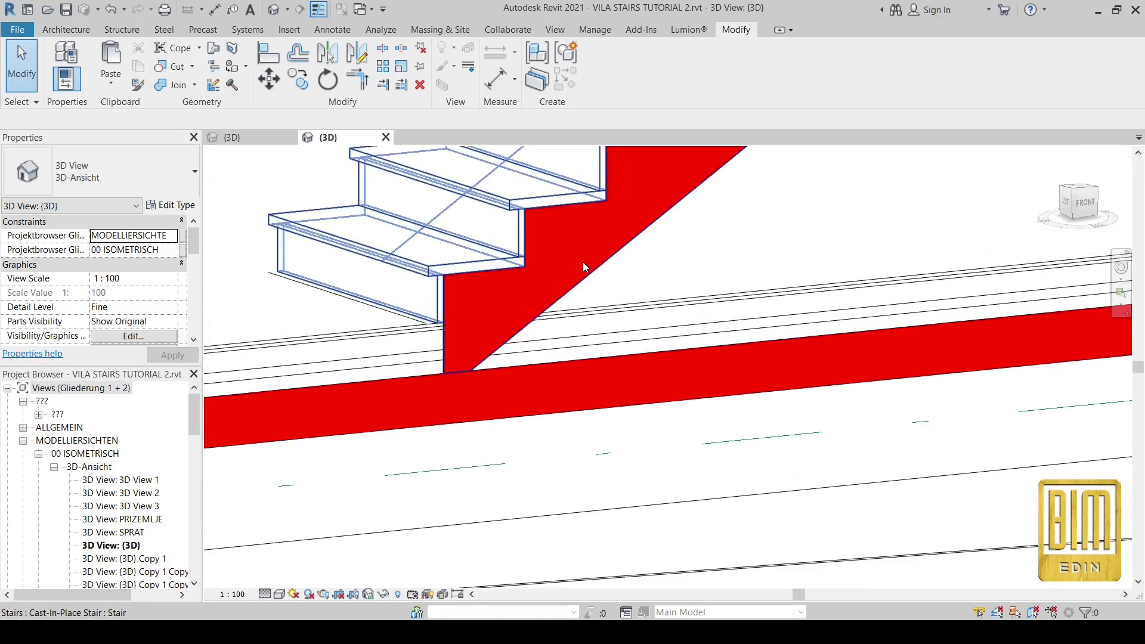
click(489, 273)
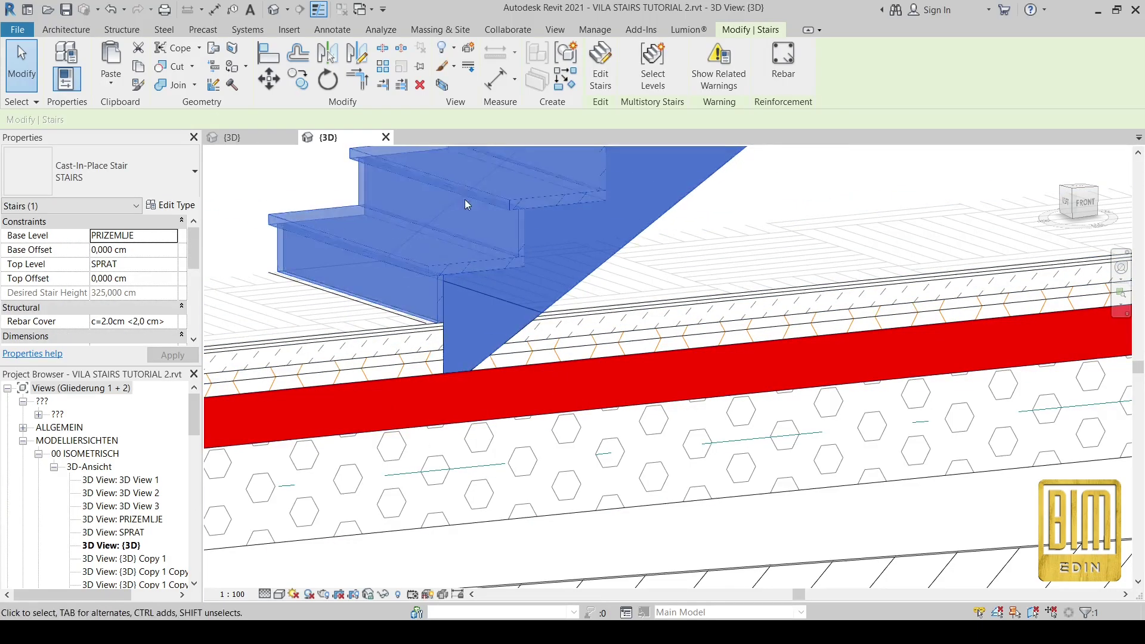
Step: Edit the stair and set the lower run's Extend Below Riser Base to 0 cm
click(589, 86)
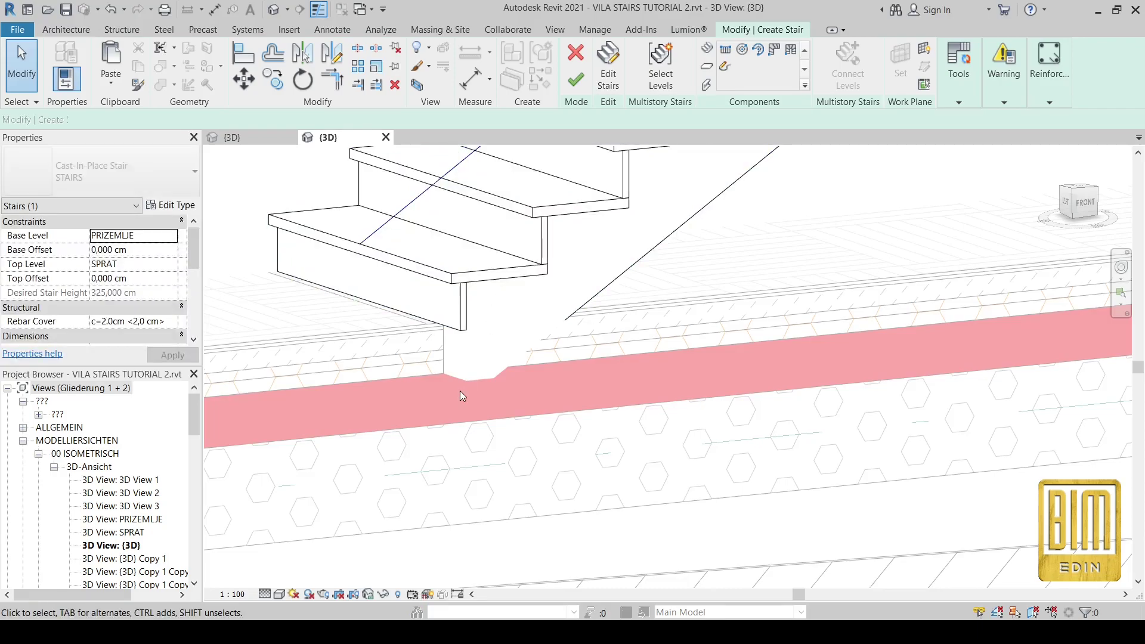
click(467, 293)
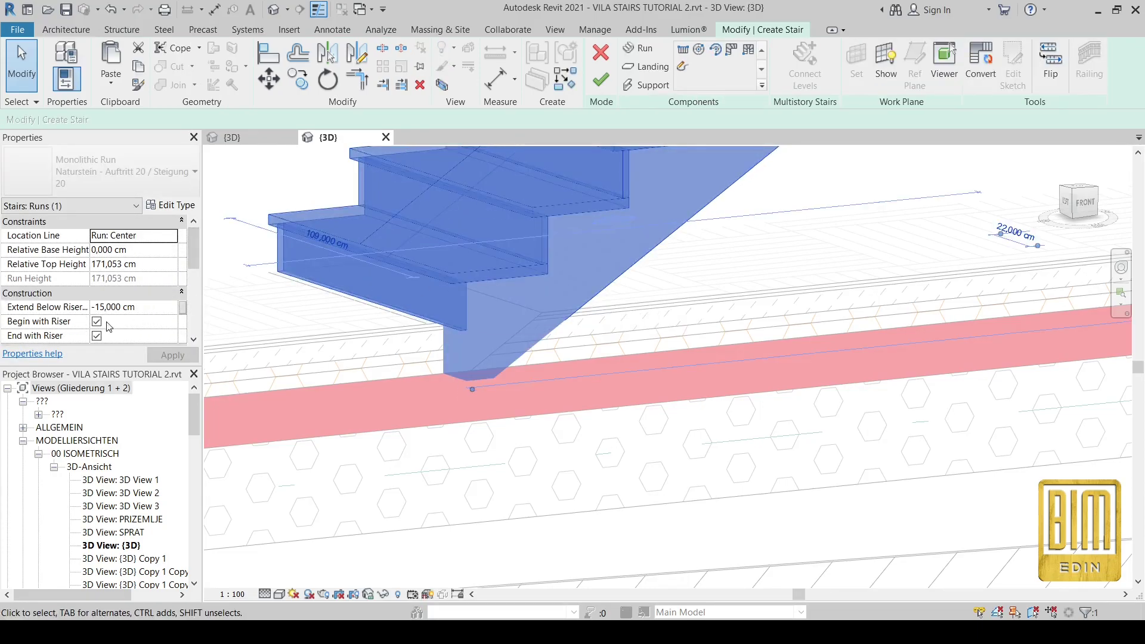
click(157, 307)
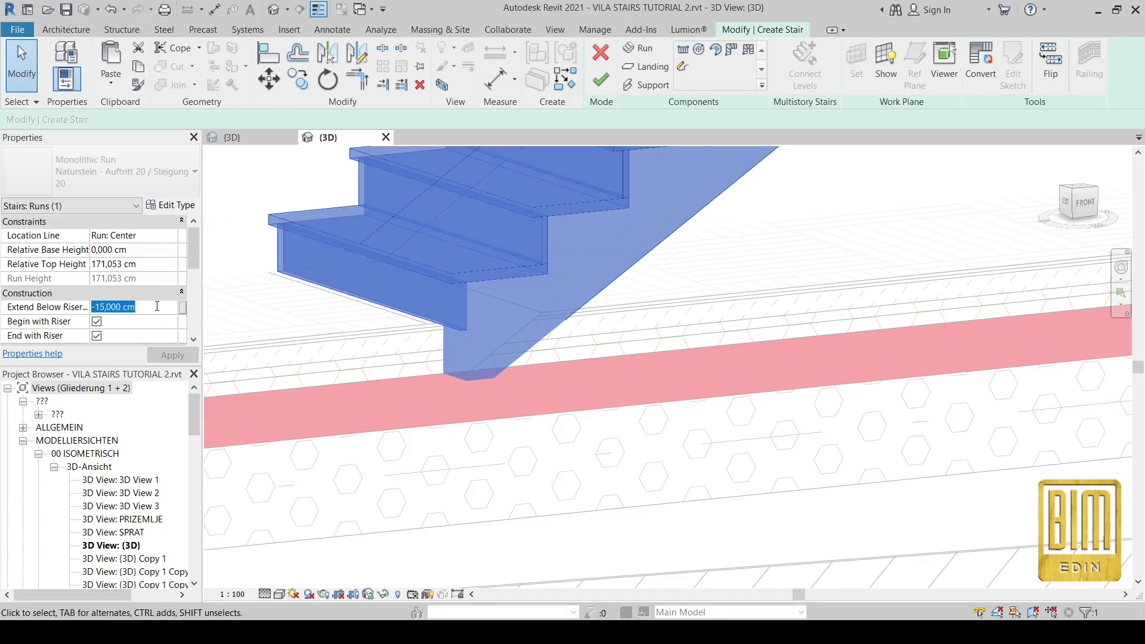
text(0)
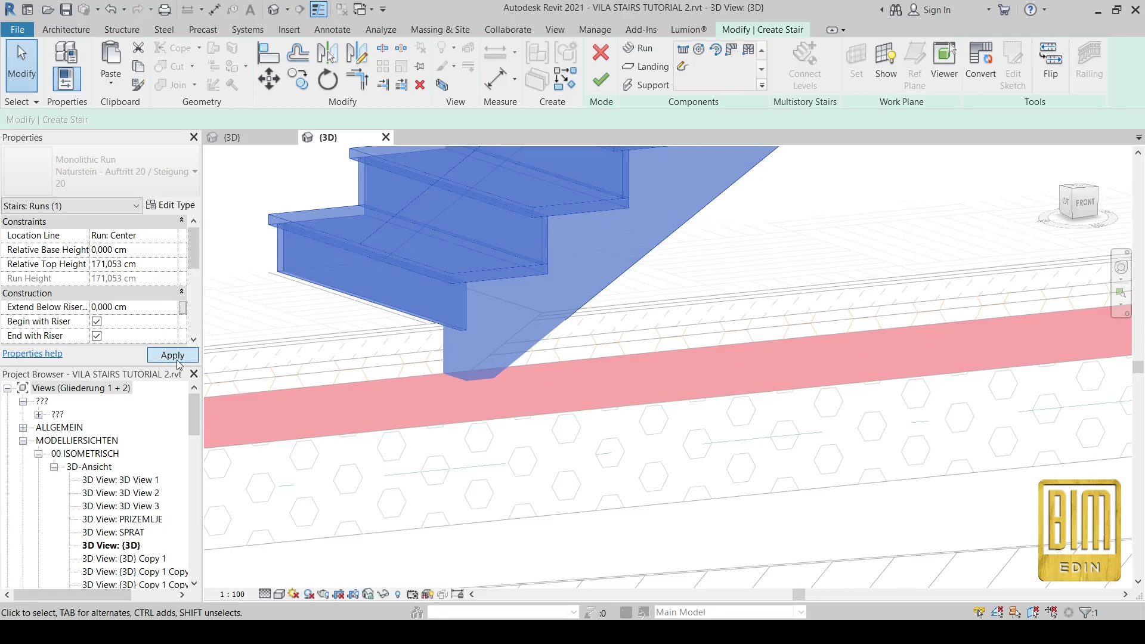
click(173, 356)
click(560, 424)
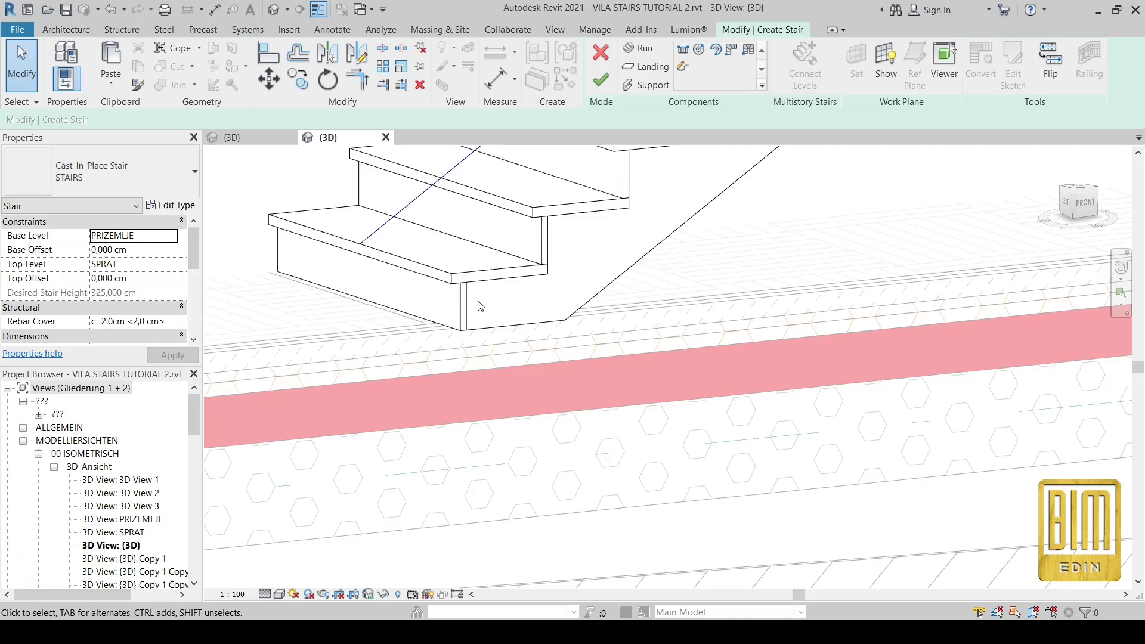
scroll(481, 306, down, 2)
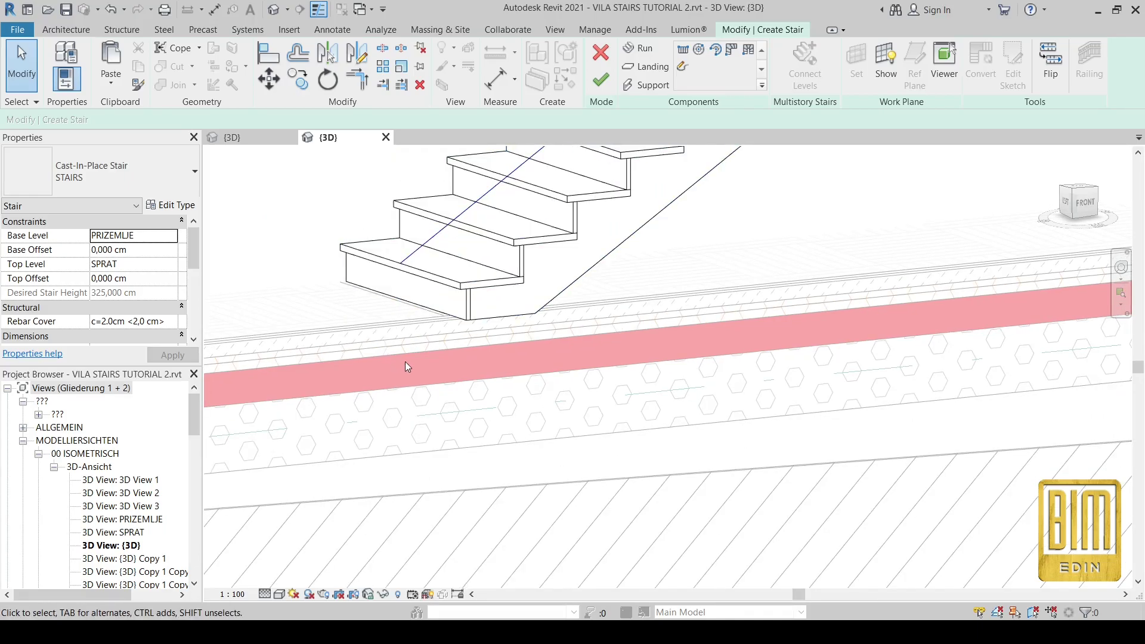
scroll(470, 309, up, 1)
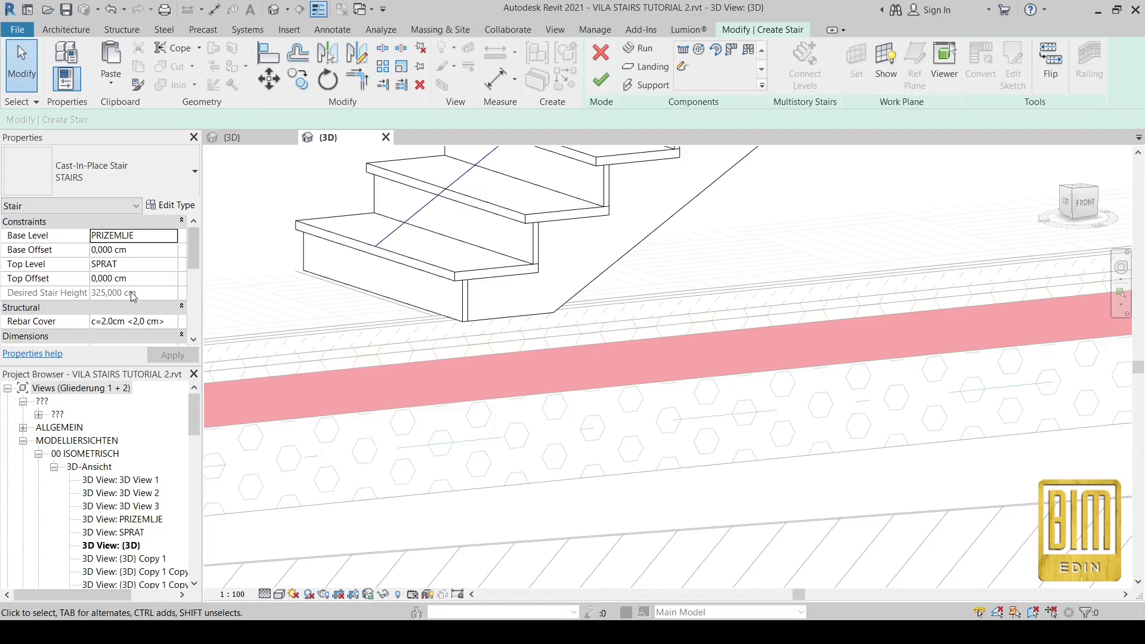
scroll(132, 297, down, 1)
scroll(126, 322, up, 1)
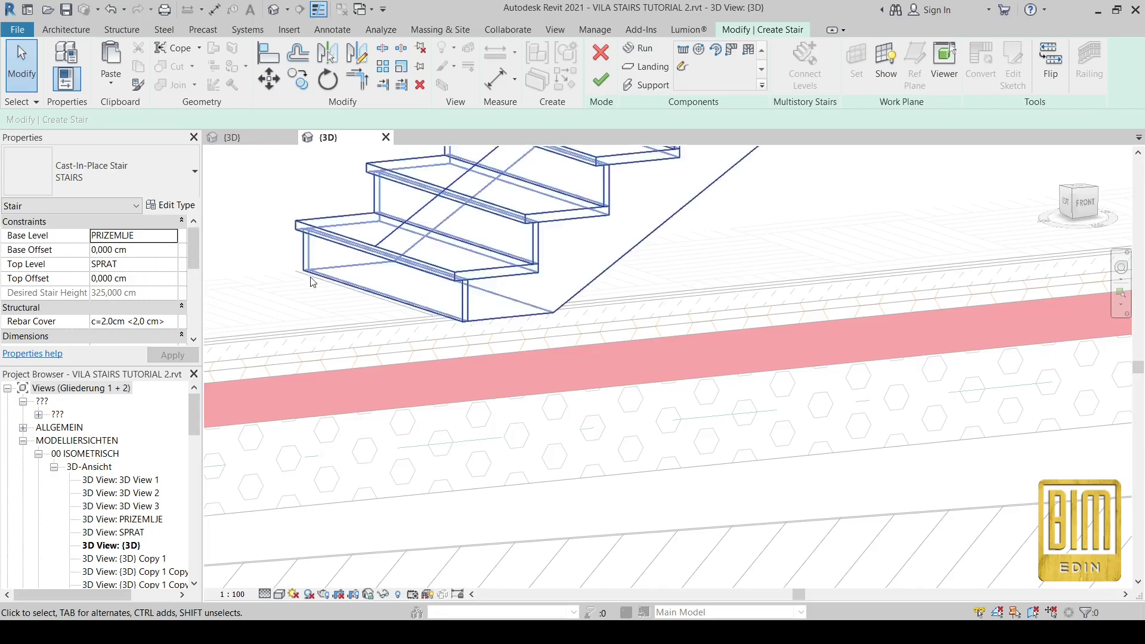
Step: Set the lower run's Extend Below Riser Base to -15 cm and finish editing the stair
click(391, 281)
click(149, 307)
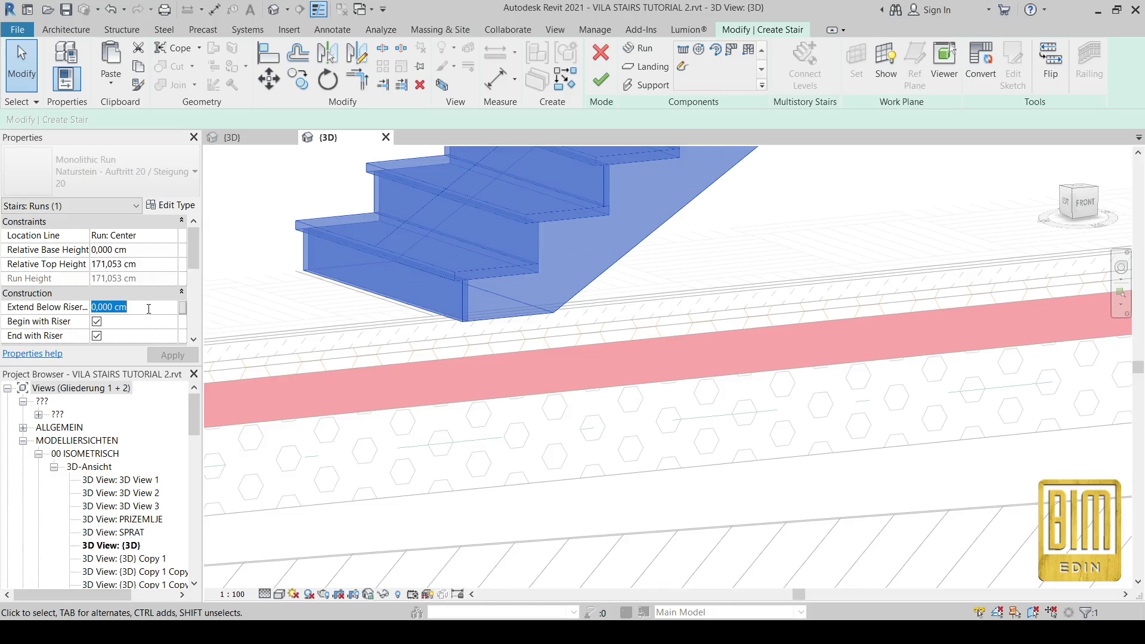
text(-15)
key(Return)
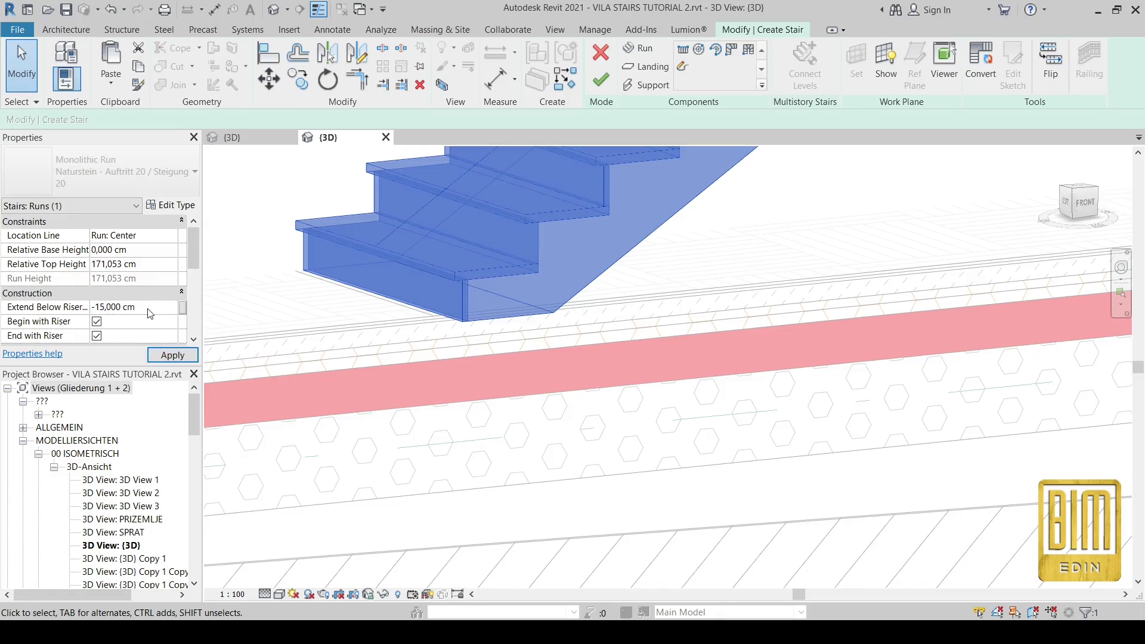
click(565, 431)
click(601, 79)
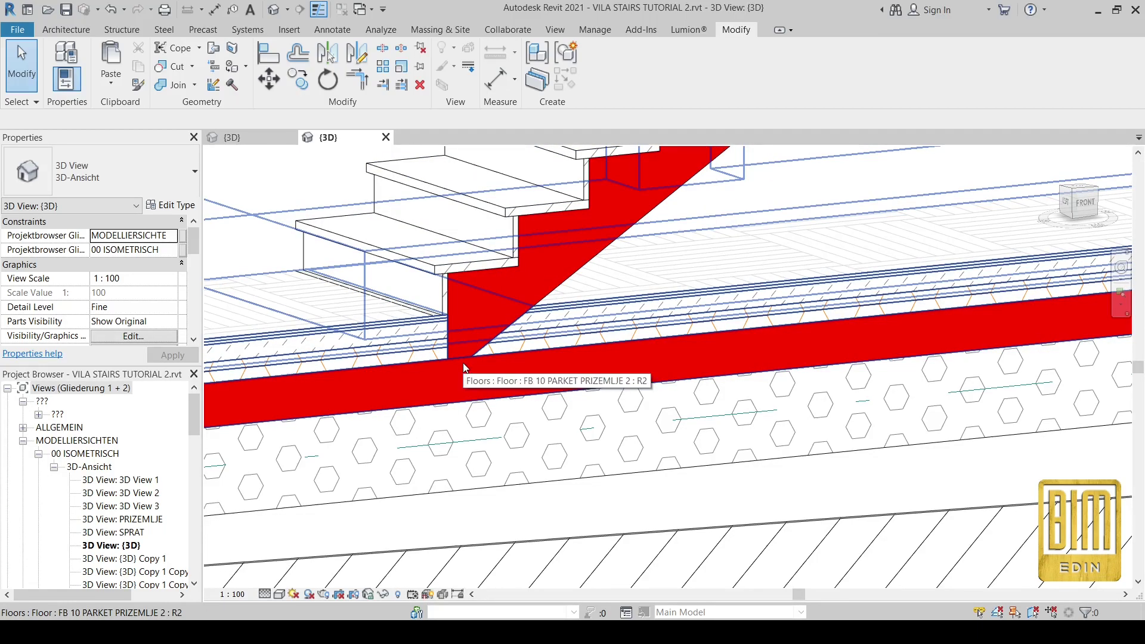
Step: Reopen the stair for editing, set the lower run's Extend Below Riser Base to 0 cm, and finish the edit
click(465, 271)
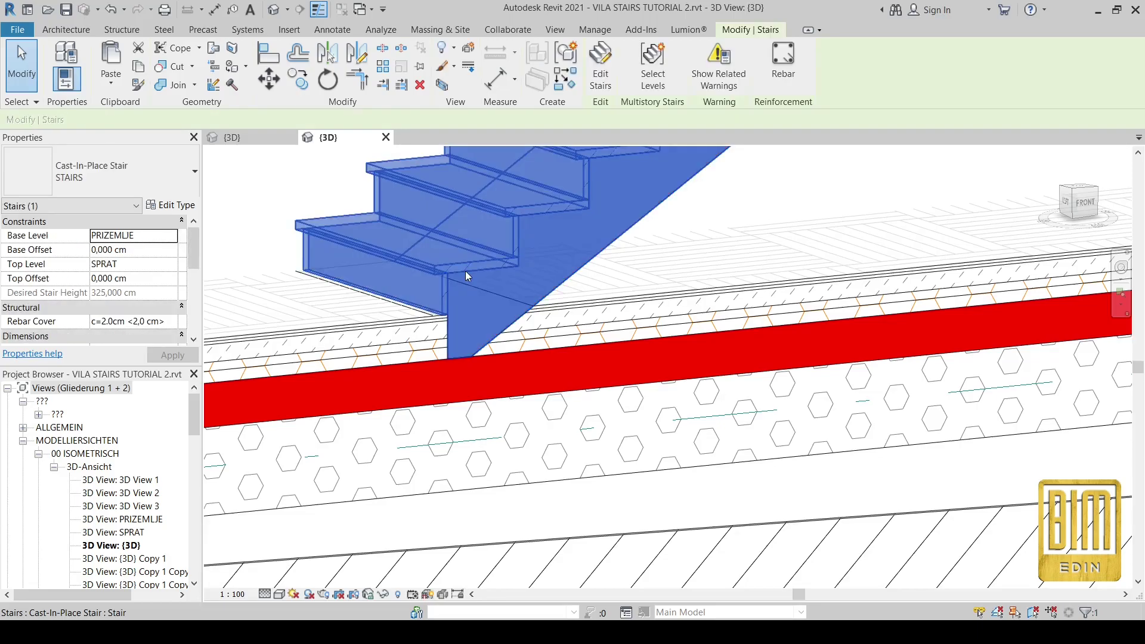
click(601, 67)
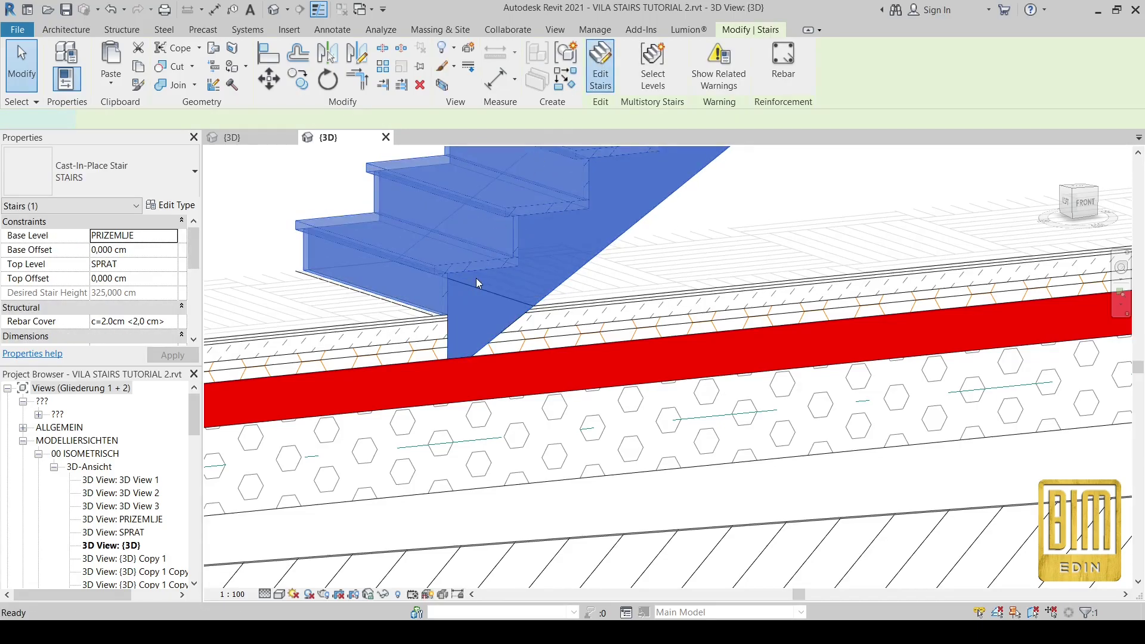
click(391, 275)
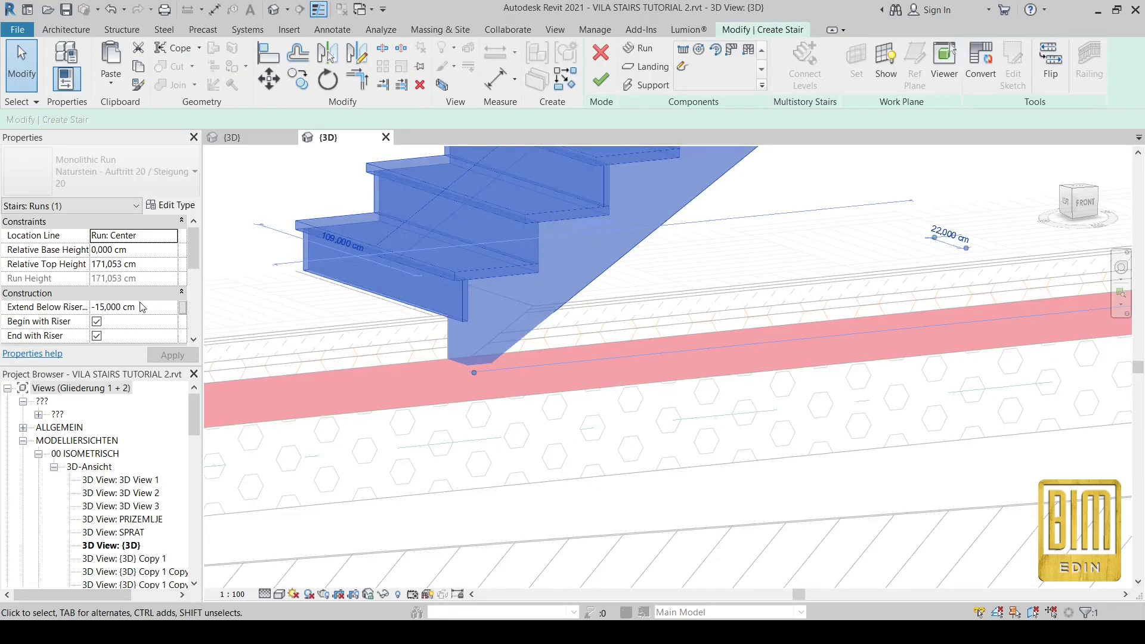
click(155, 308)
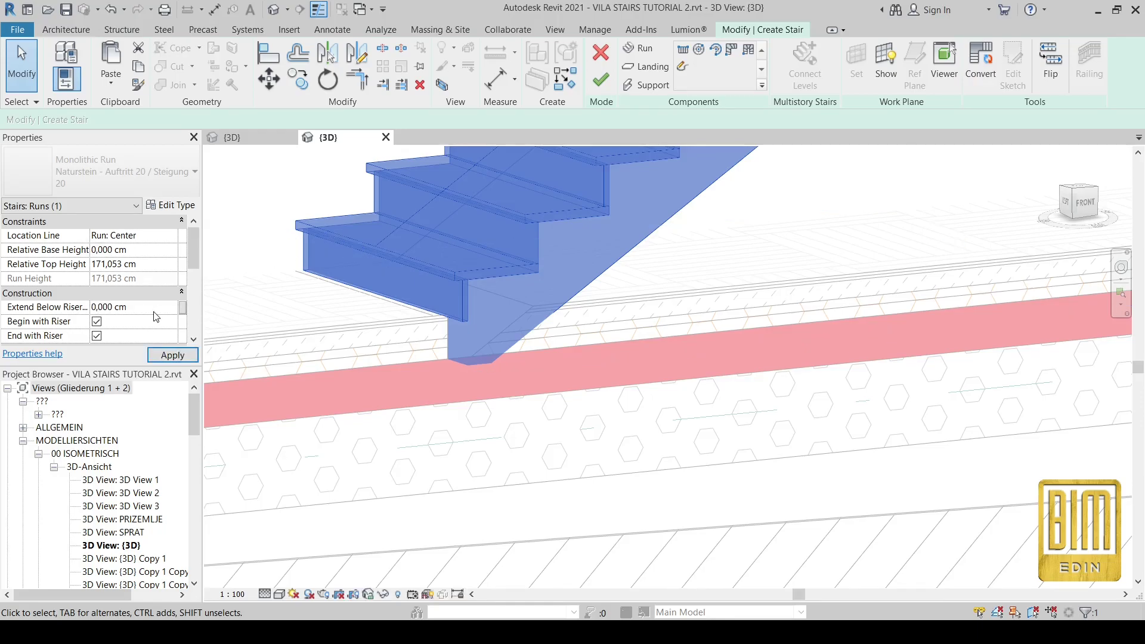
click(601, 79)
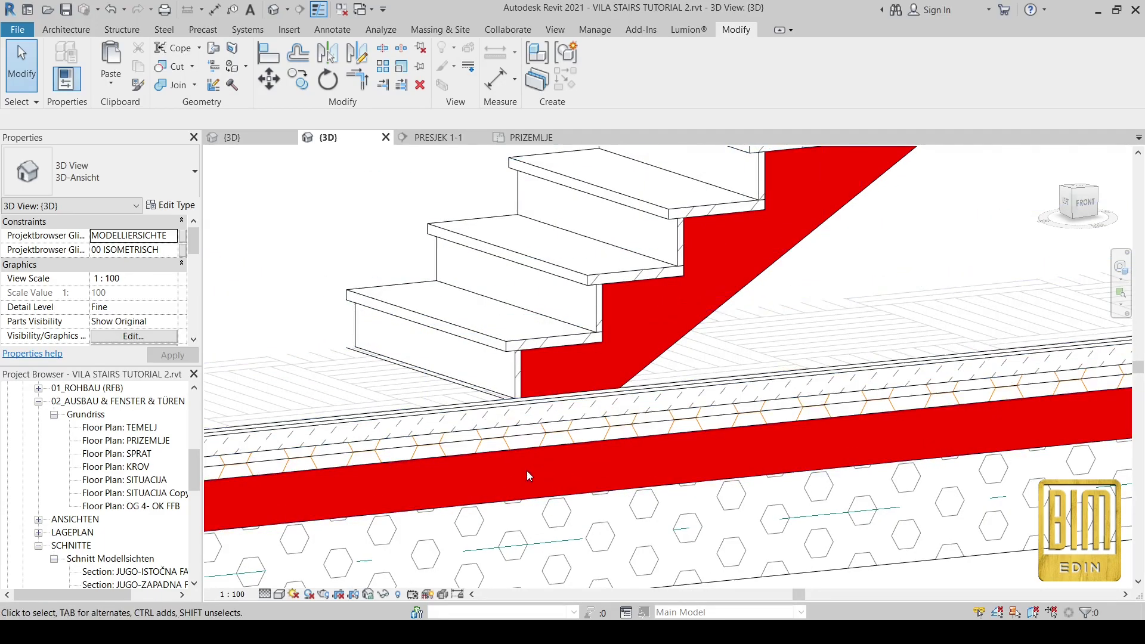
Step: Open the section view PRESJEK 1-1 at the base of the stair
scroll(149, 542, down, 5)
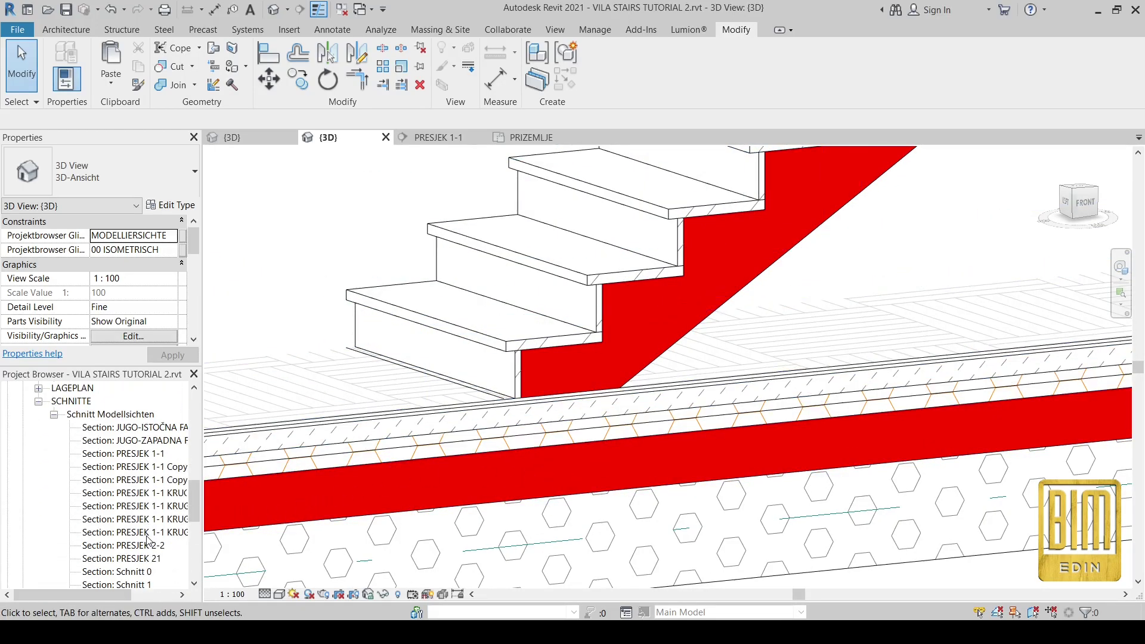
scroll(152, 525, up, 1)
double_click(126, 426)
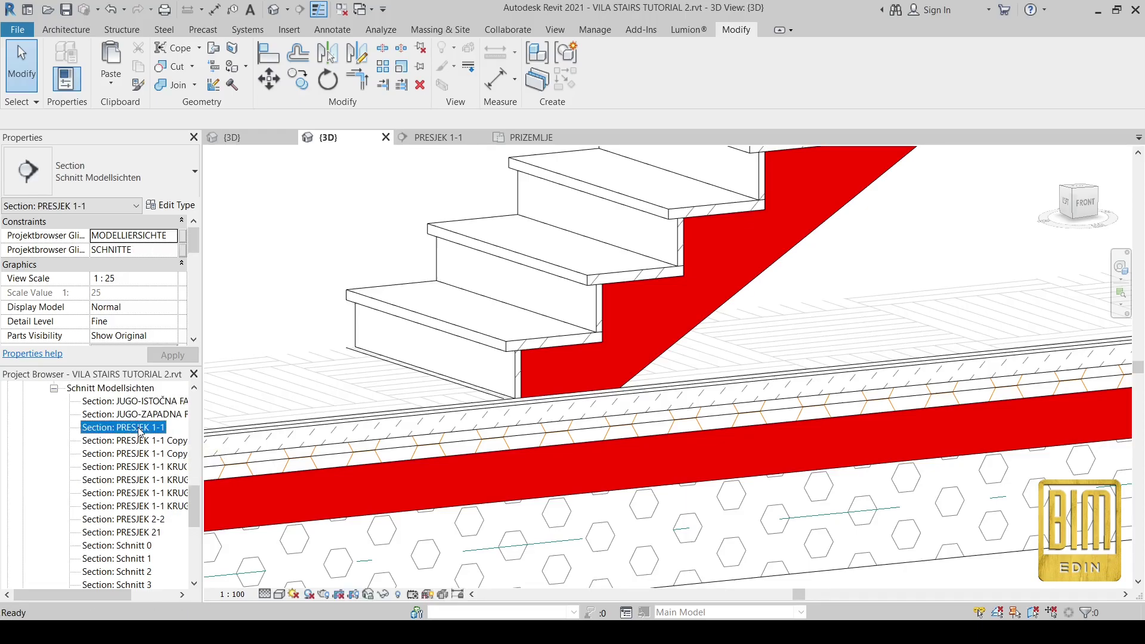
click(35, 87)
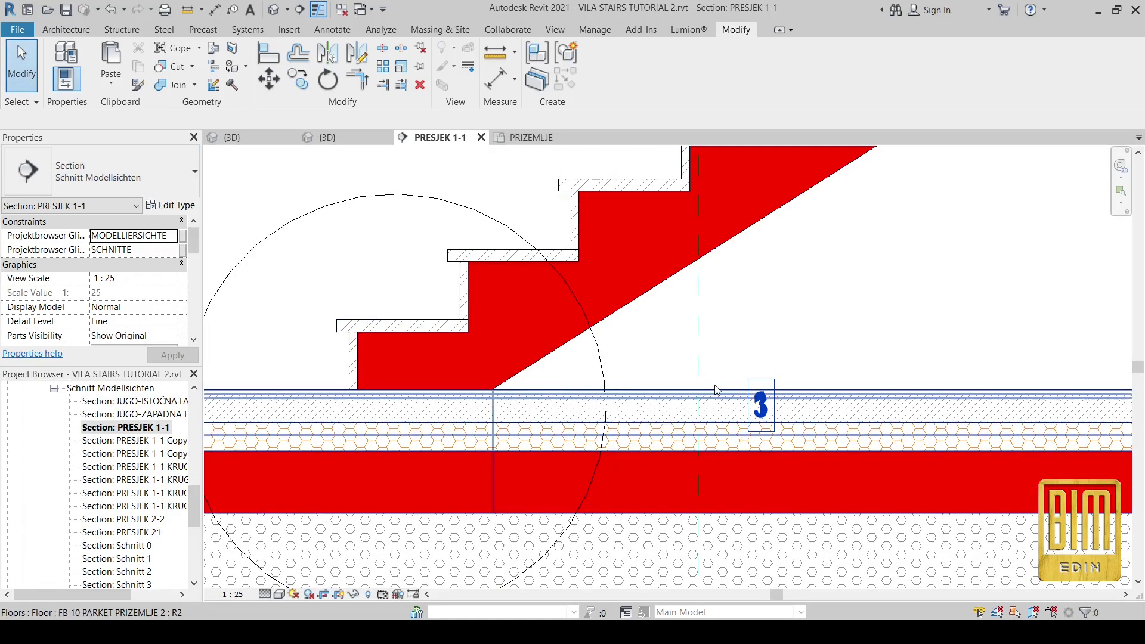
scroll(715, 390, down, 3)
scroll(442, 413, up, 2)
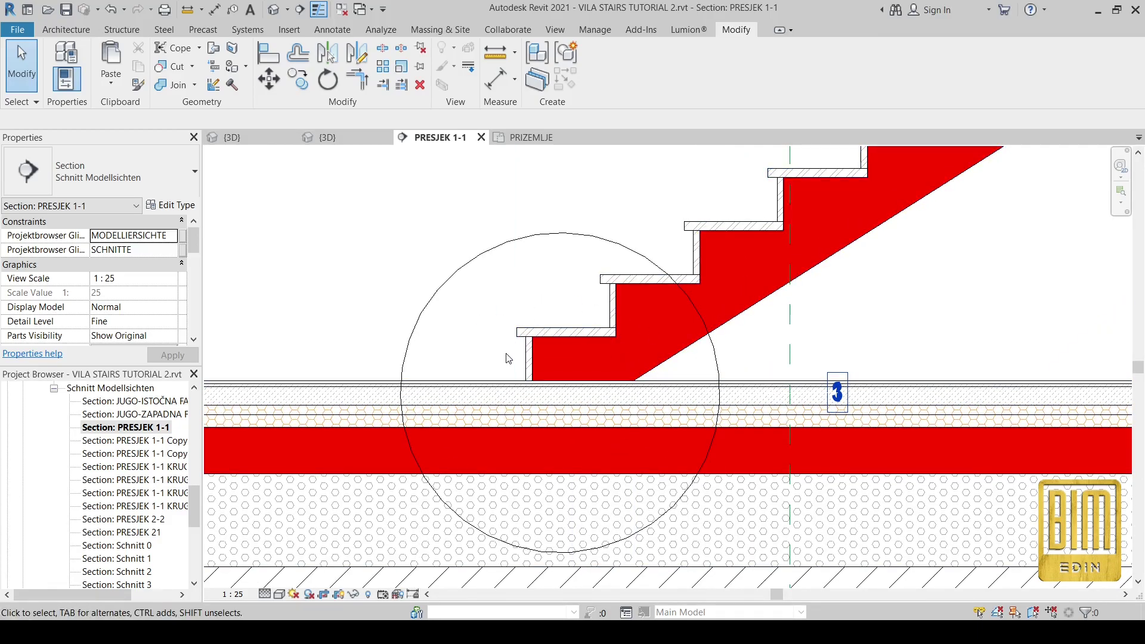
Step: Join the geometry of the cast-in-place stair with the layered floor beneath its first riser
click(174, 88)
click(540, 364)
click(491, 396)
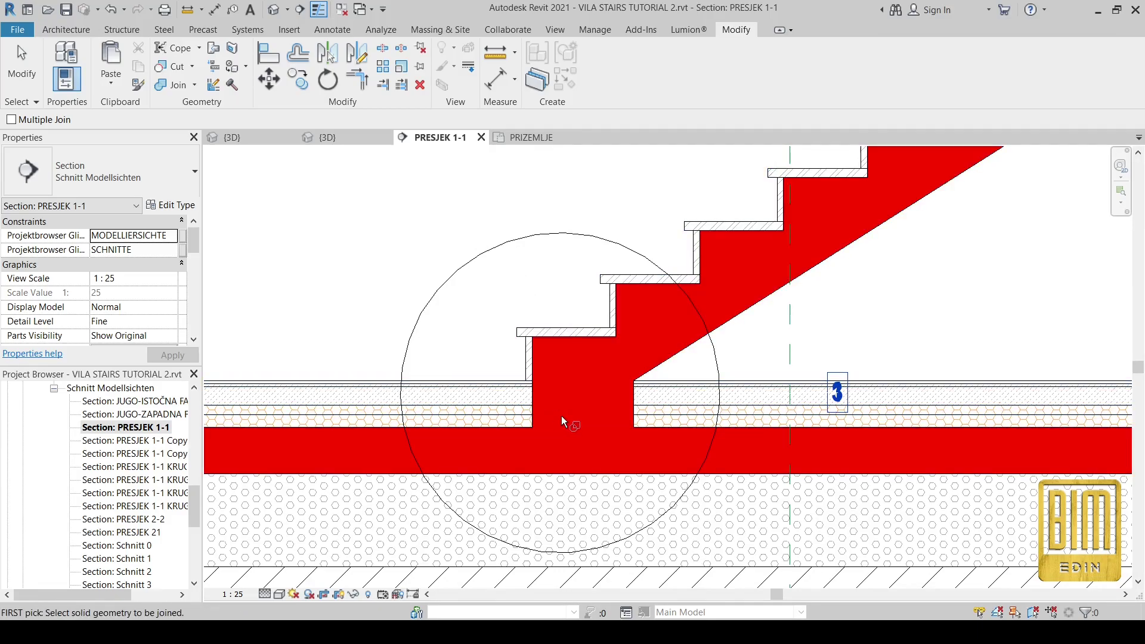
key(Escape)
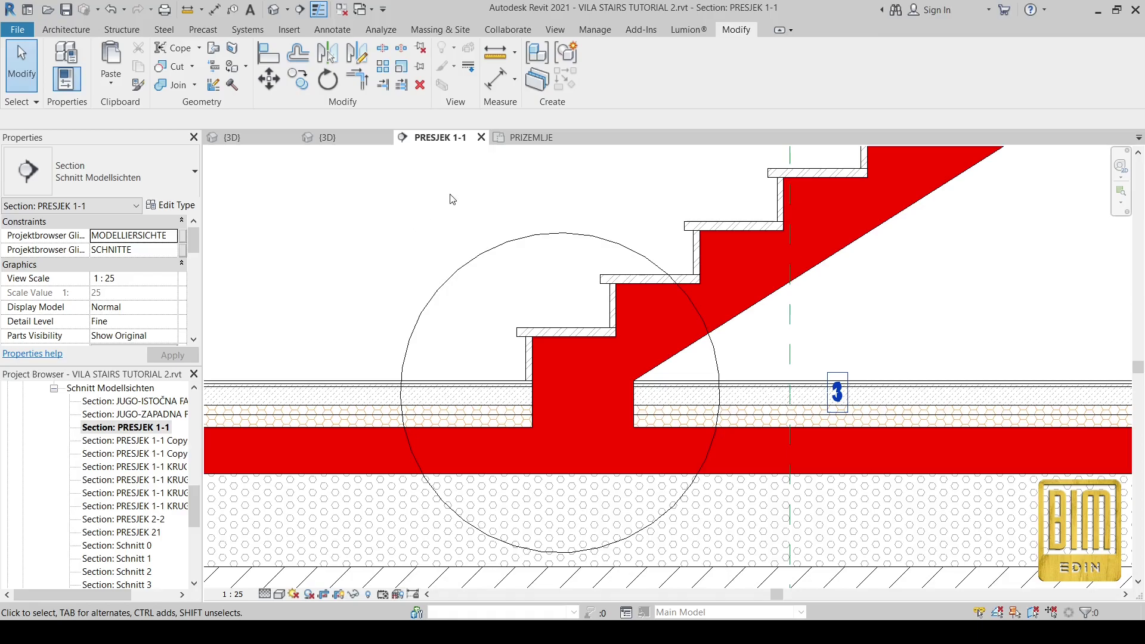
Step: Compare the stair-to-slab connection in section PRESJEK 1-1 with the stair base in the 3D view
click(336, 141)
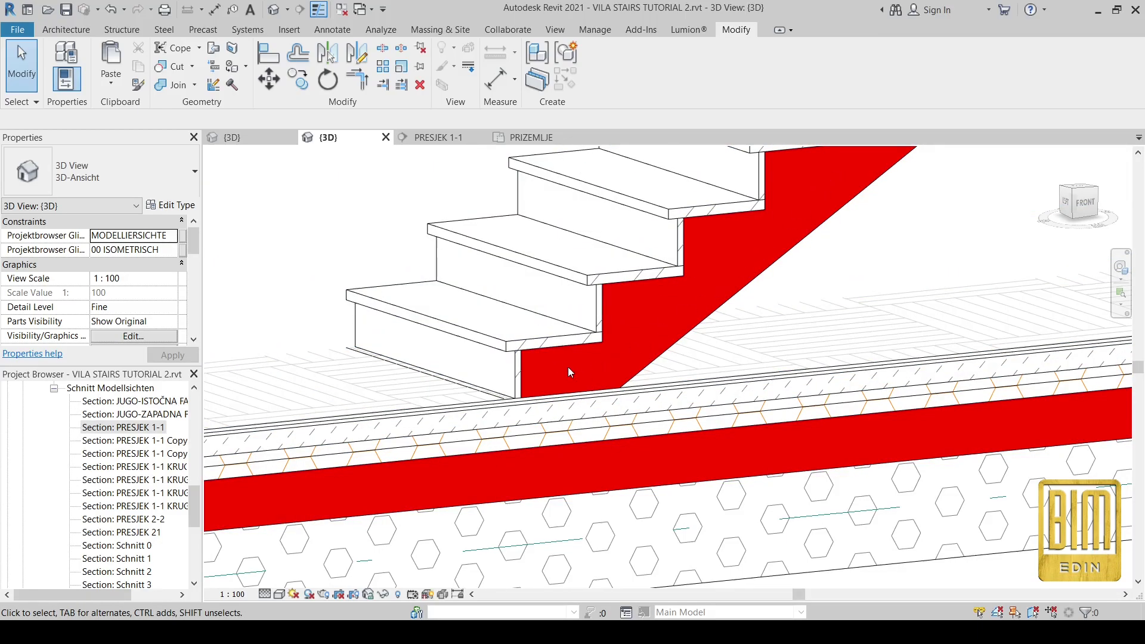
click(453, 139)
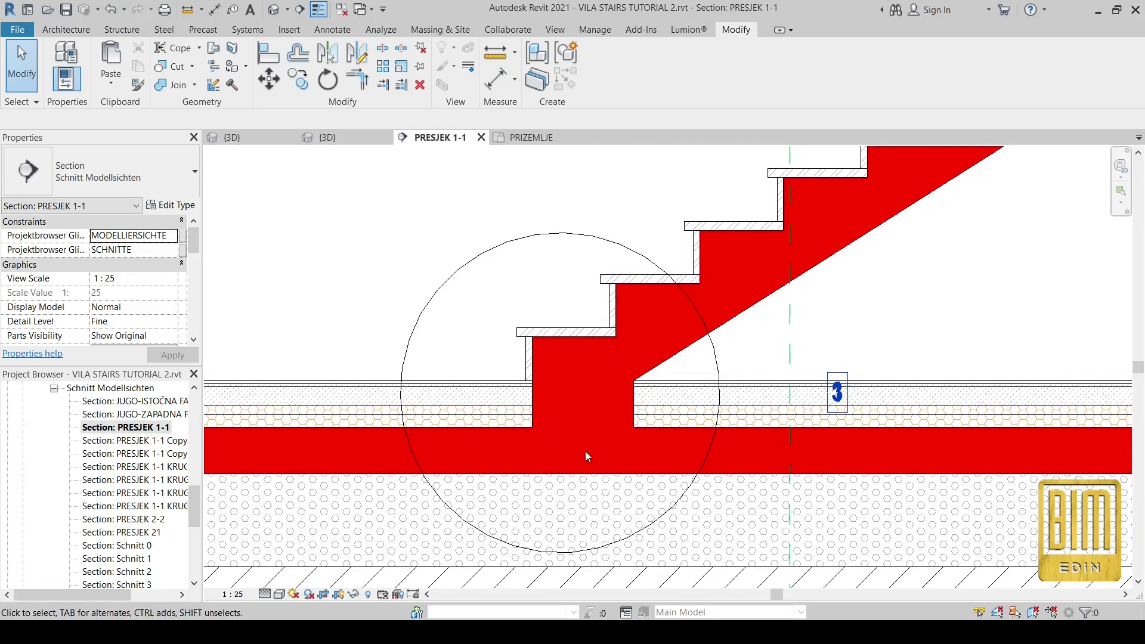
scroll(475, 426, down, 3)
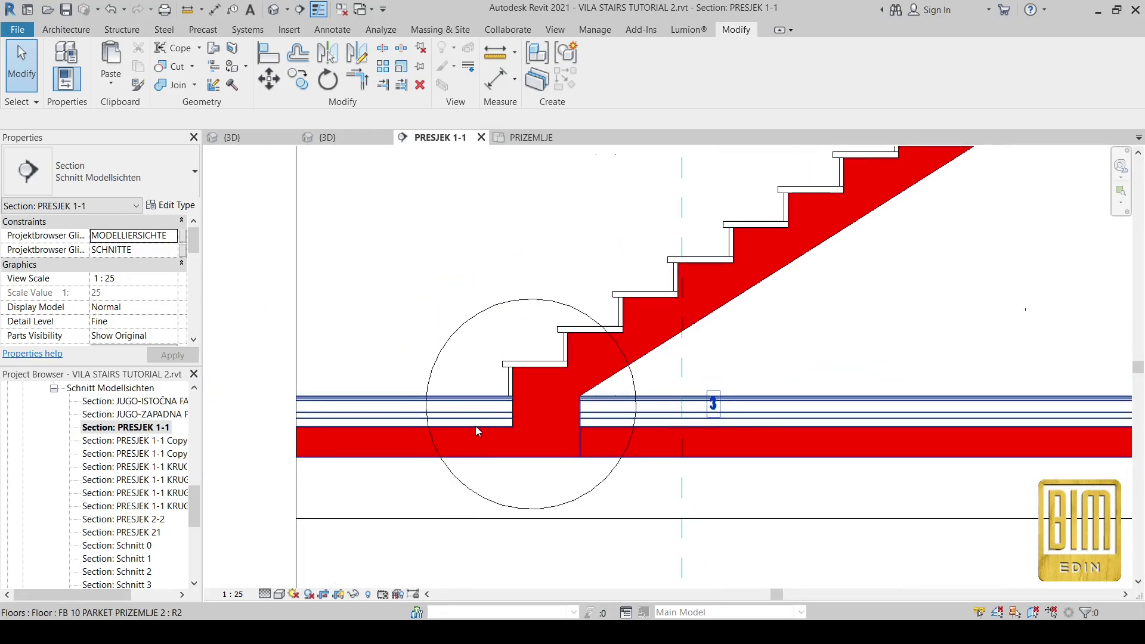
scroll(475, 426, down, 4)
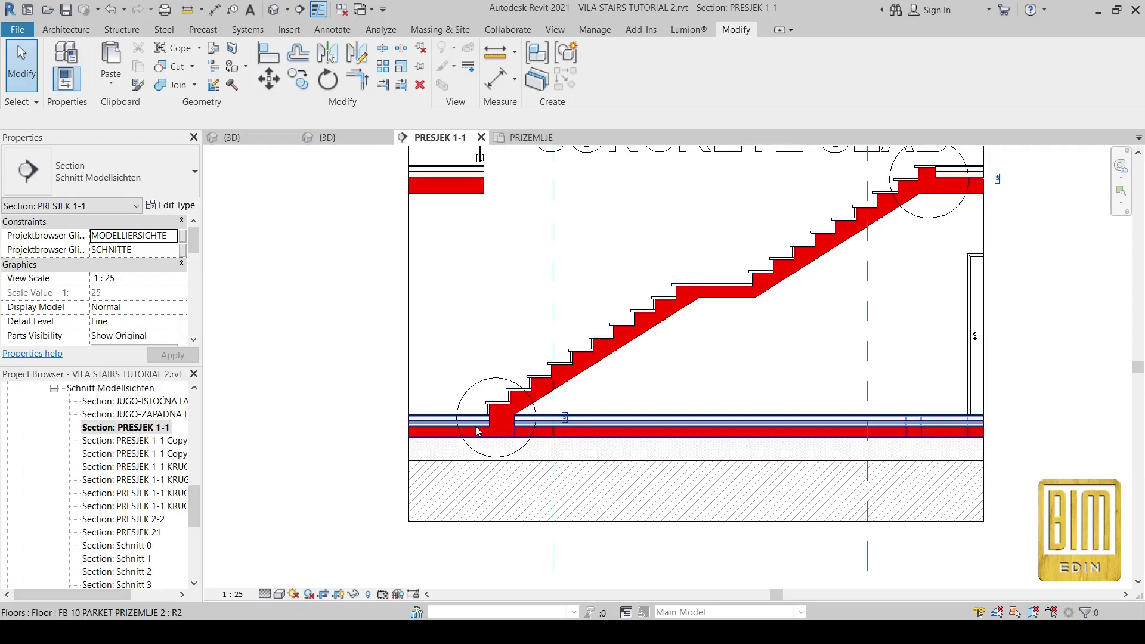
scroll(504, 416, up, 5)
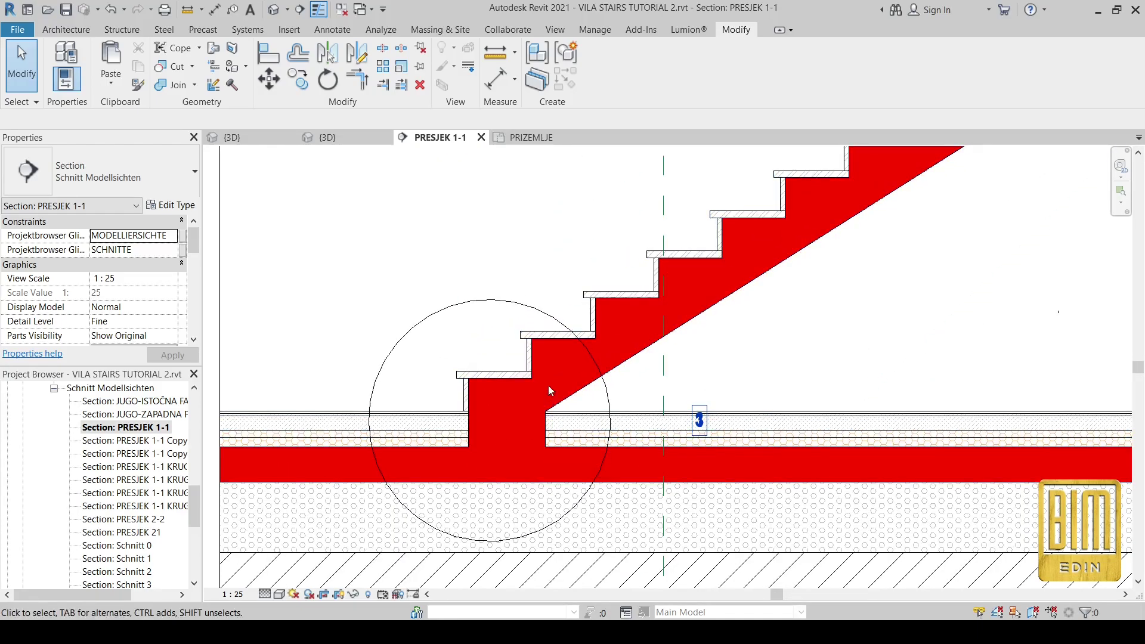
scroll(474, 445, up, 2)
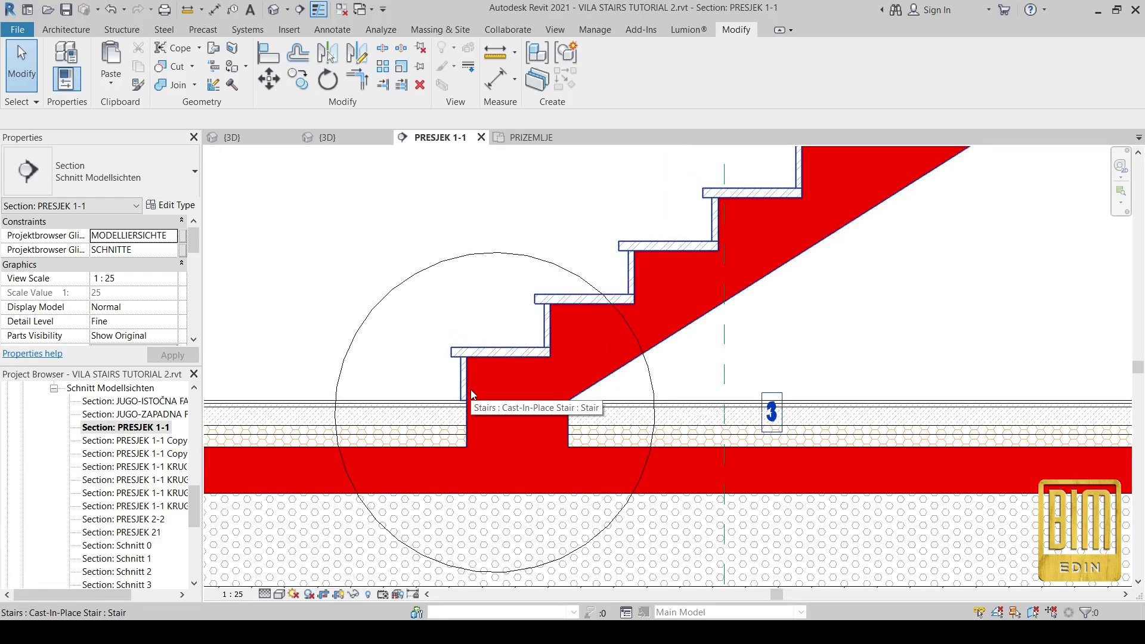
click(331, 139)
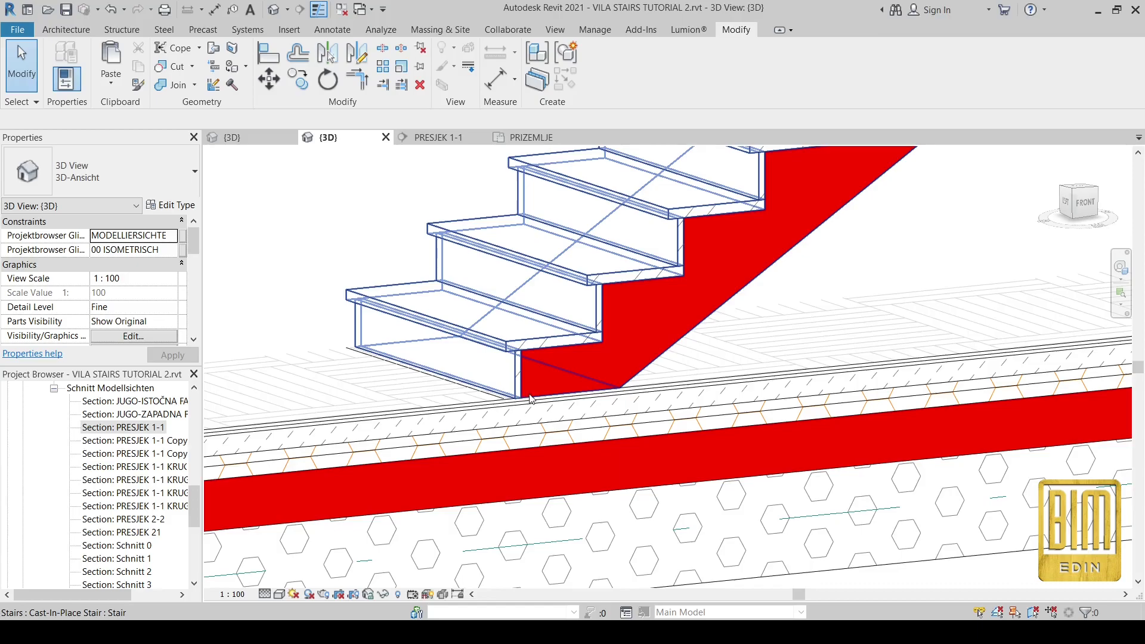
Step: Switch to the 3D view of VILA STAIRS TUTORIAL SPOJ SA DONJOM PLOCOM.rvt, dismiss the save reminder, and inspect the finished stair-slab connection
click(235, 138)
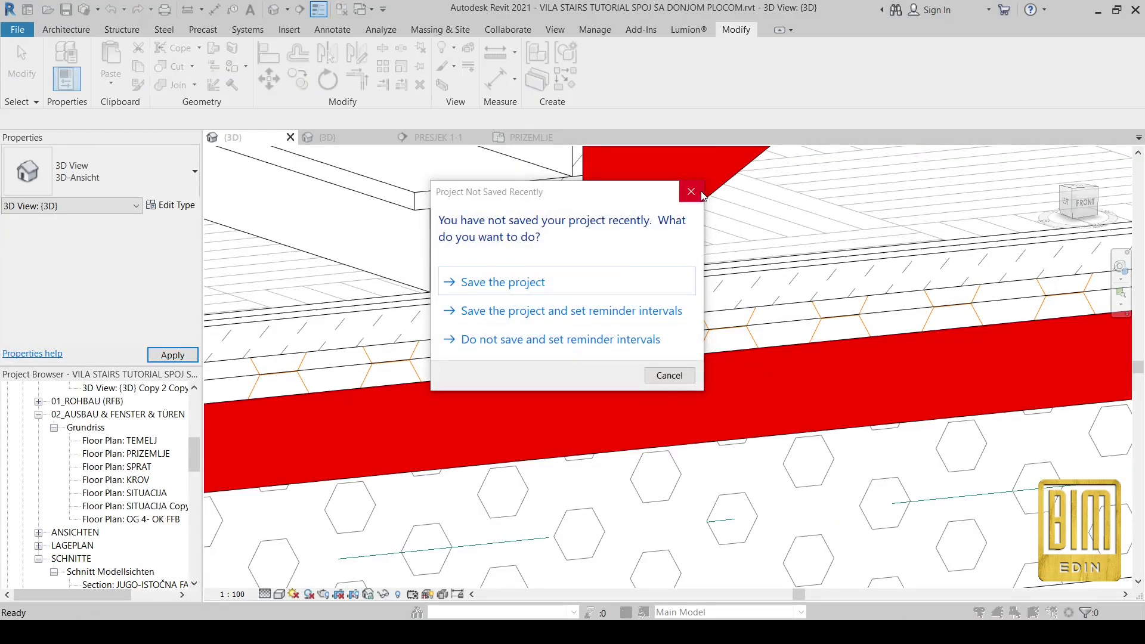
click(691, 191)
scroll(678, 440, down, 5)
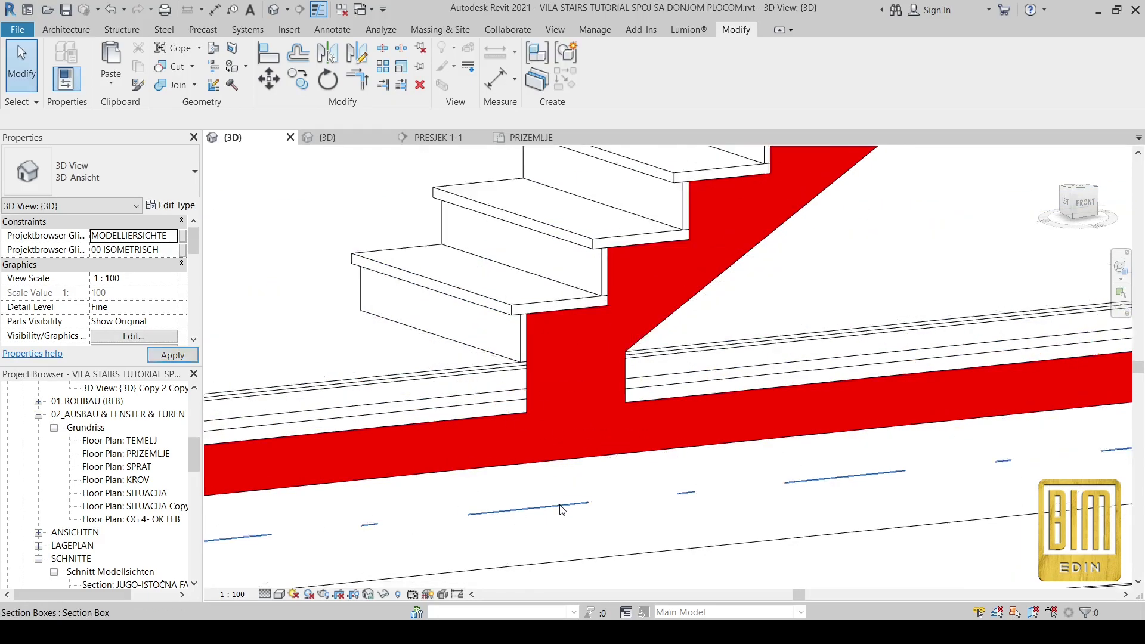
scroll(561, 509, down, 2)
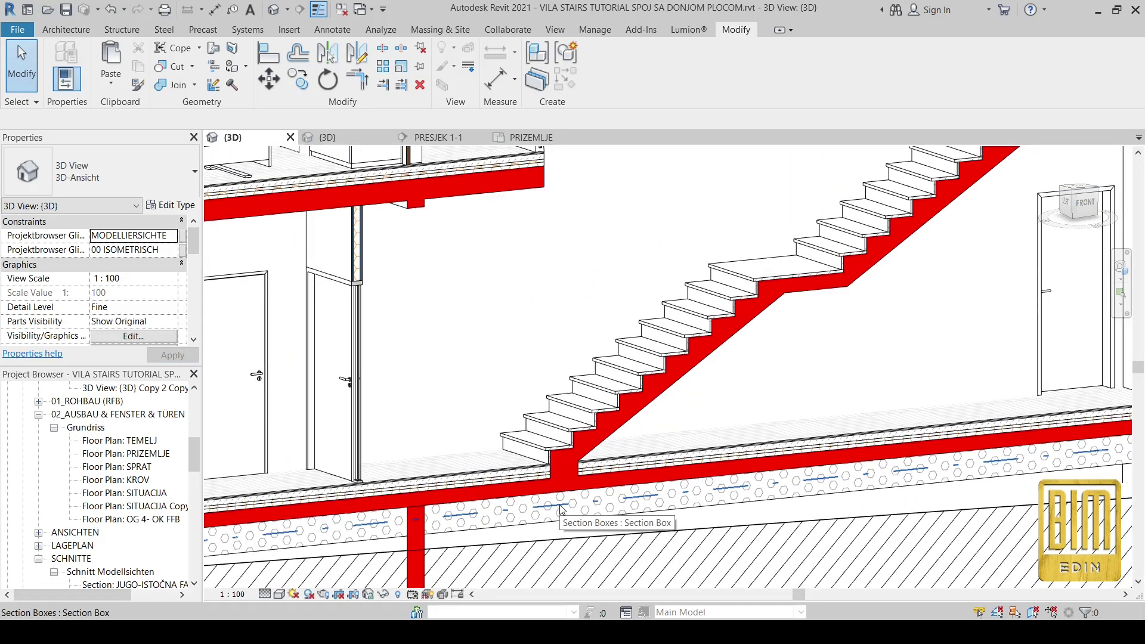
scroll(557, 505, up, 3)
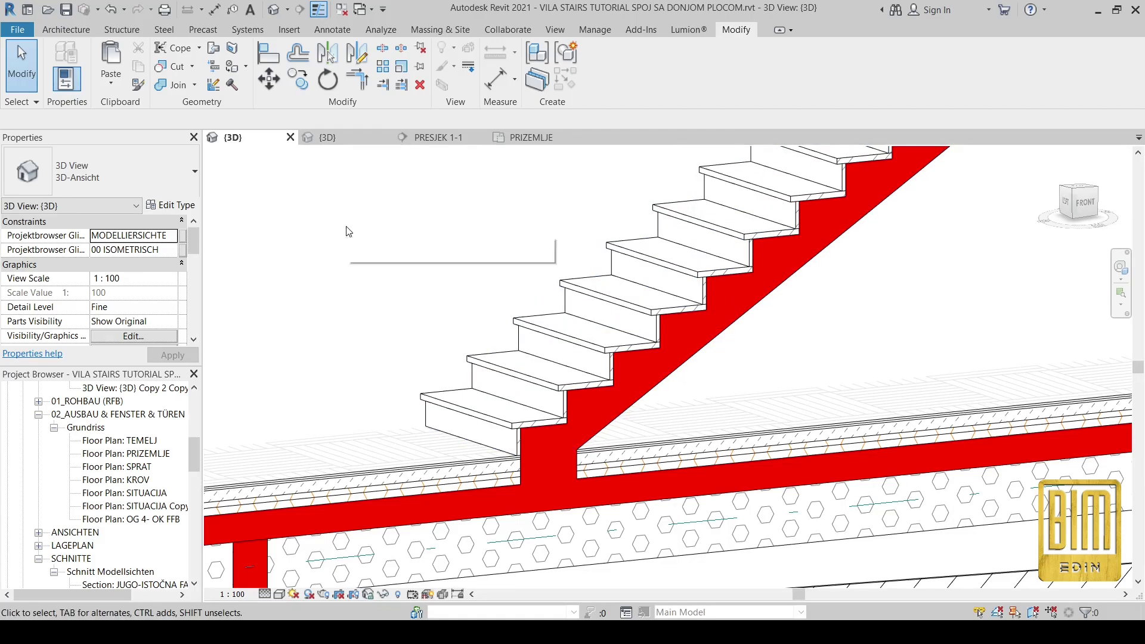
Step: Switch to floor plan PRIZEMLJE in VILA STAIRS TUTORIAL 2.rvt and start an in-place model in the Floors category named STAIRS
click(322, 138)
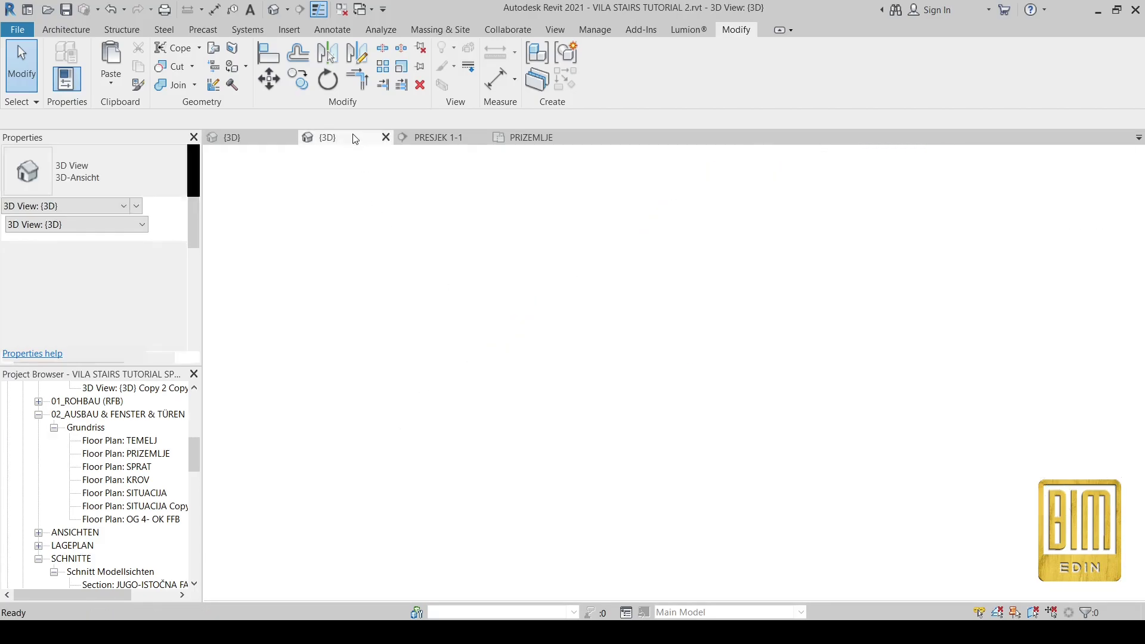
click(529, 138)
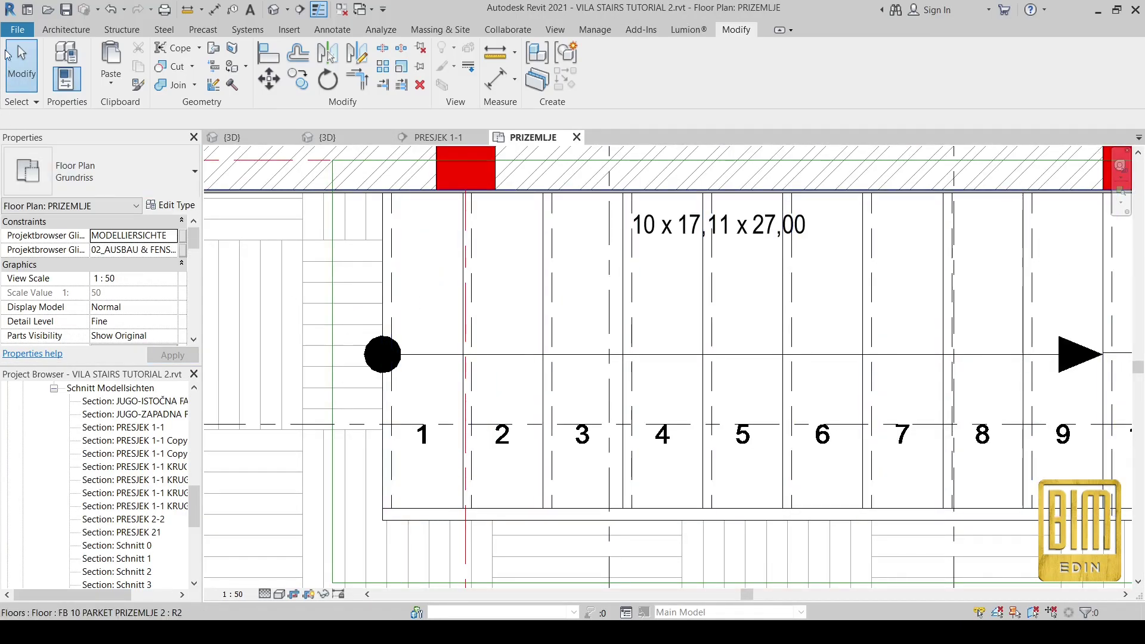
click(59, 30)
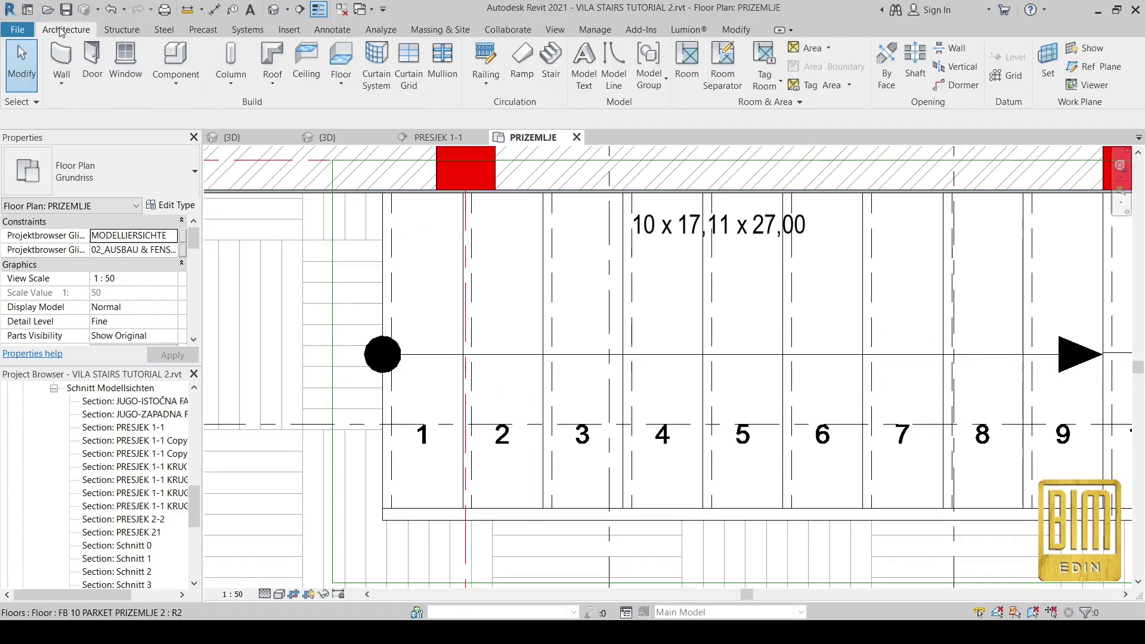
click(180, 85)
click(196, 140)
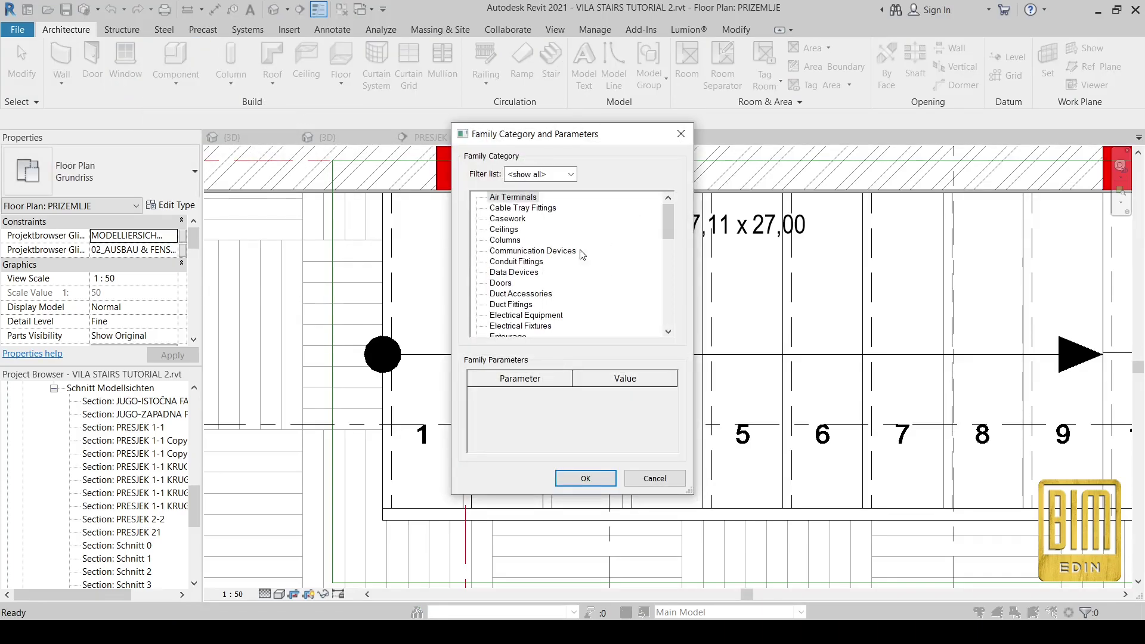
scroll(530, 314, down, 2)
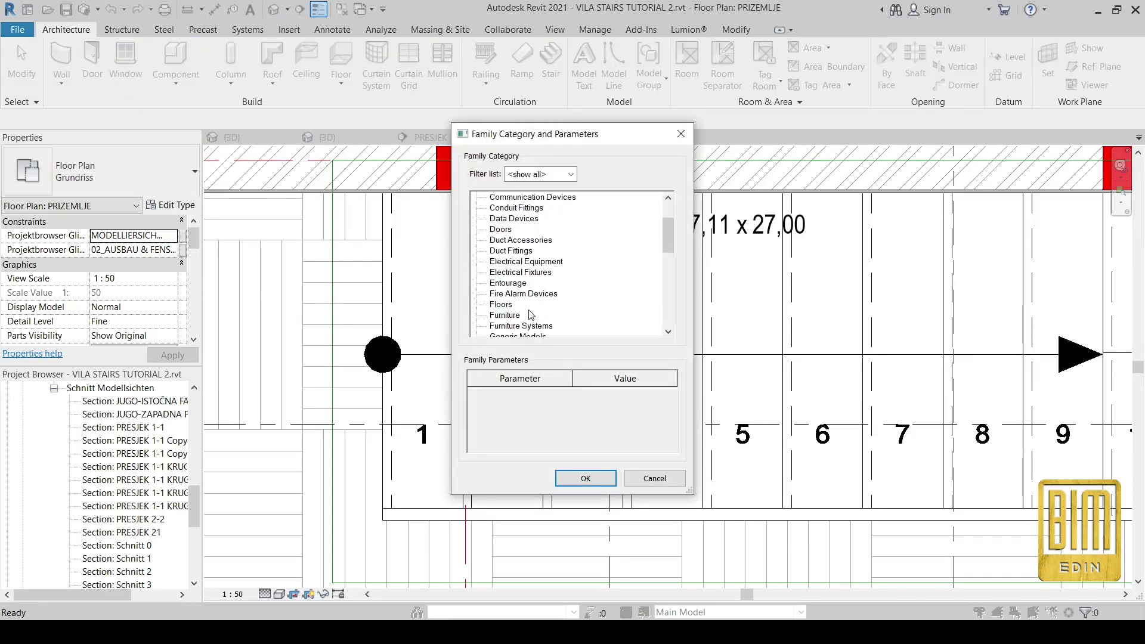
click(584, 478)
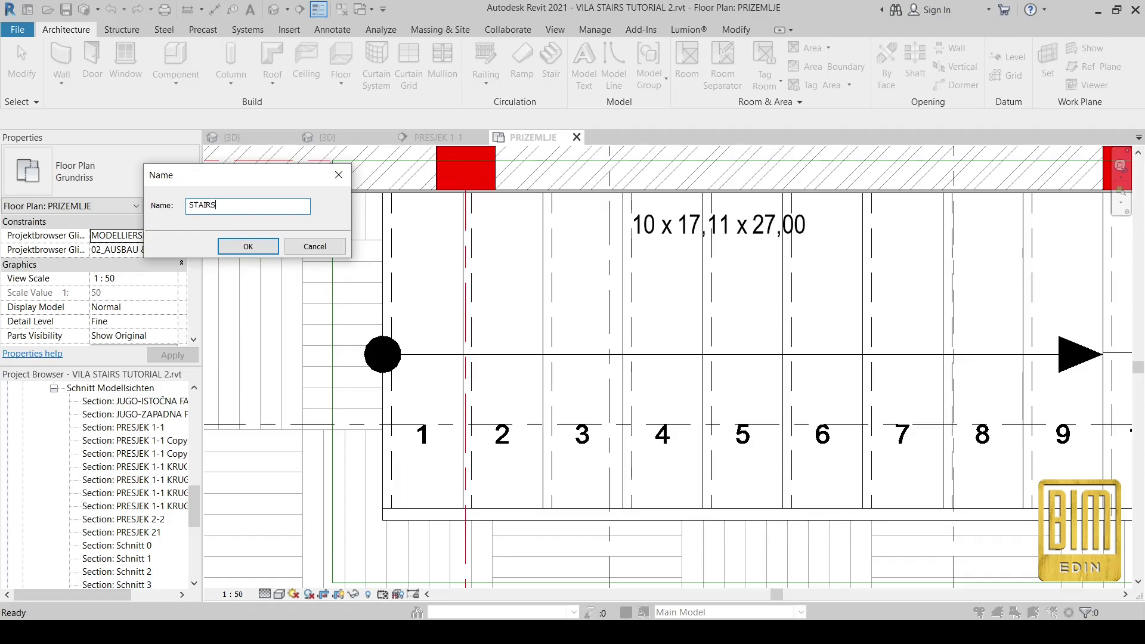
click(248, 247)
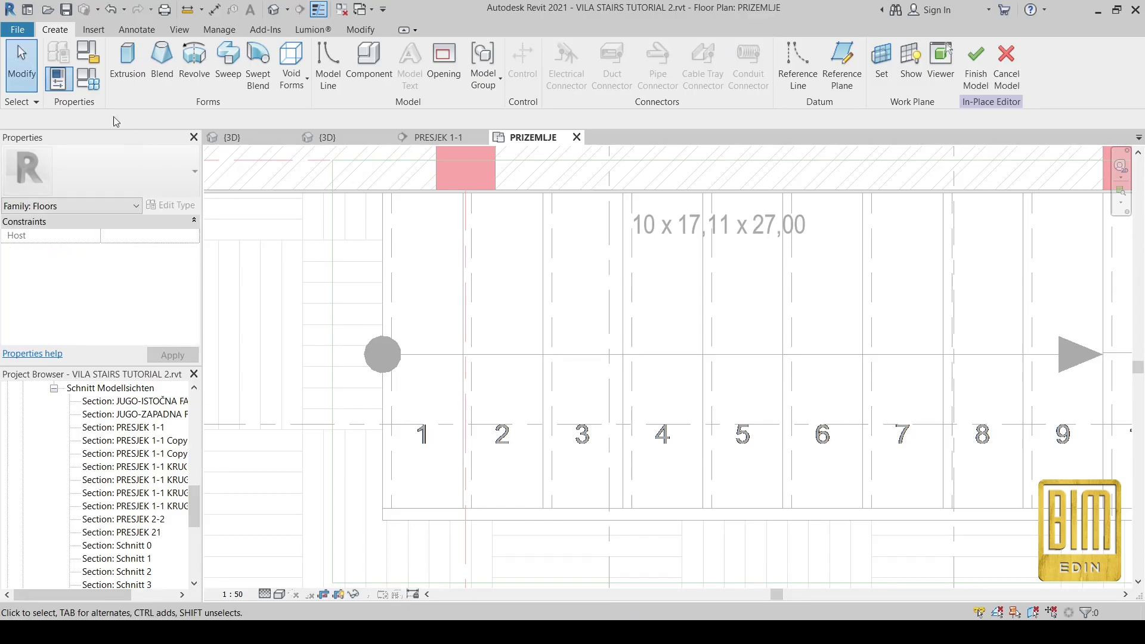
Step: Start an extrusion and sketch a rectangular profile about 27 by 104 cm over the first tread of the stair
click(121, 57)
click(559, 50)
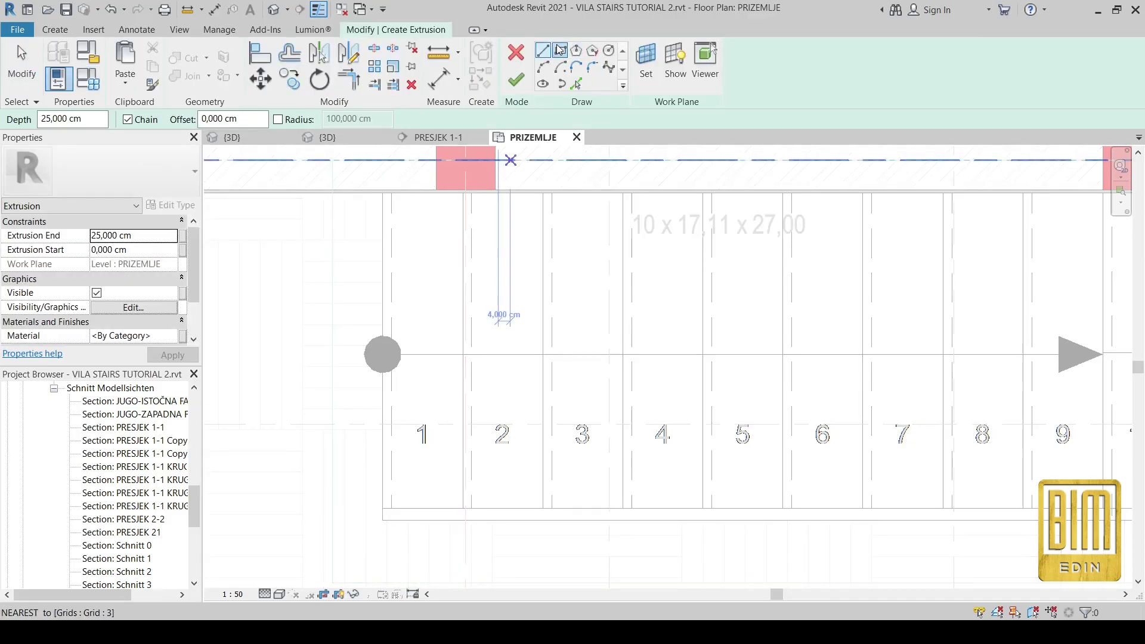
click(393, 189)
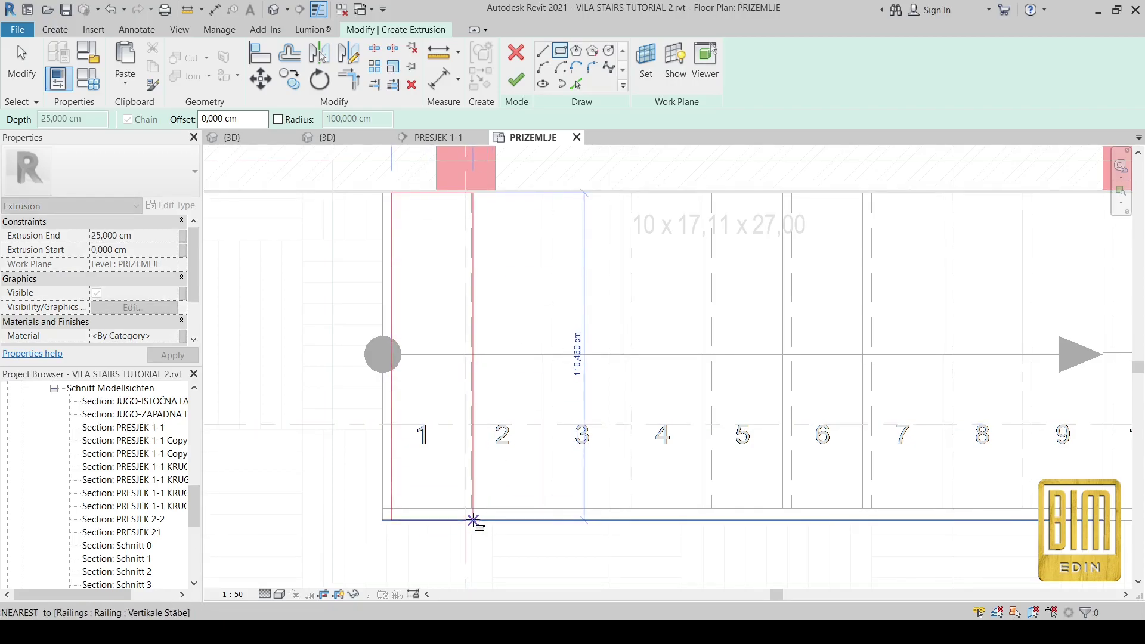
click(471, 499)
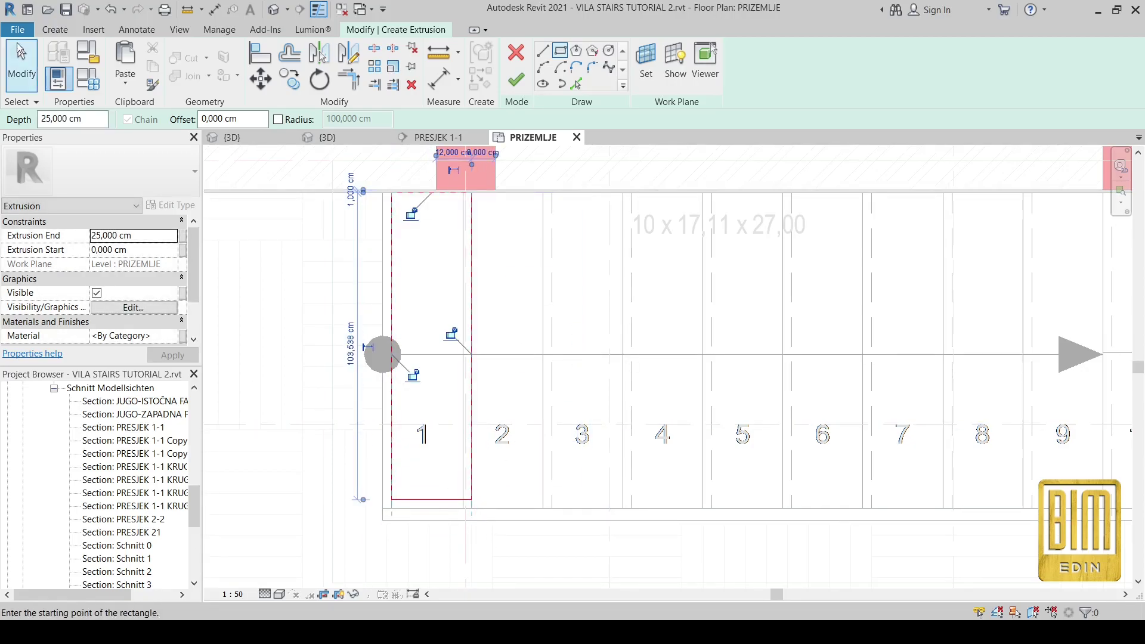
Step: Set the length of the rectangular profile across the stair width to 110 cm
click(21, 50)
click(418, 499)
scroll(416, 498, up, 3)
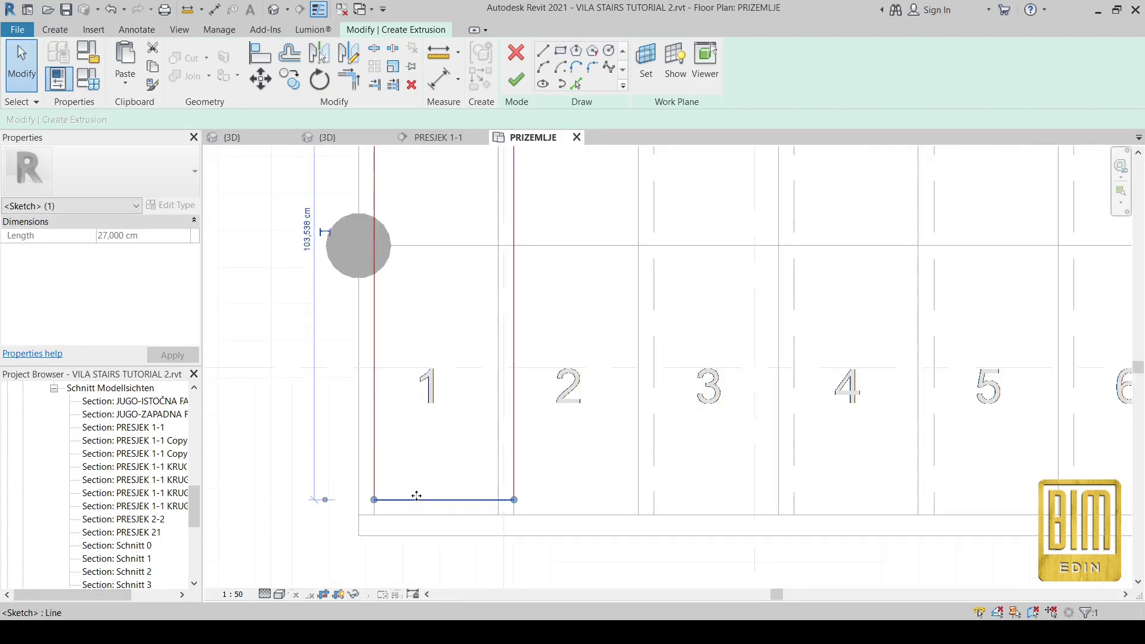
click(309, 244)
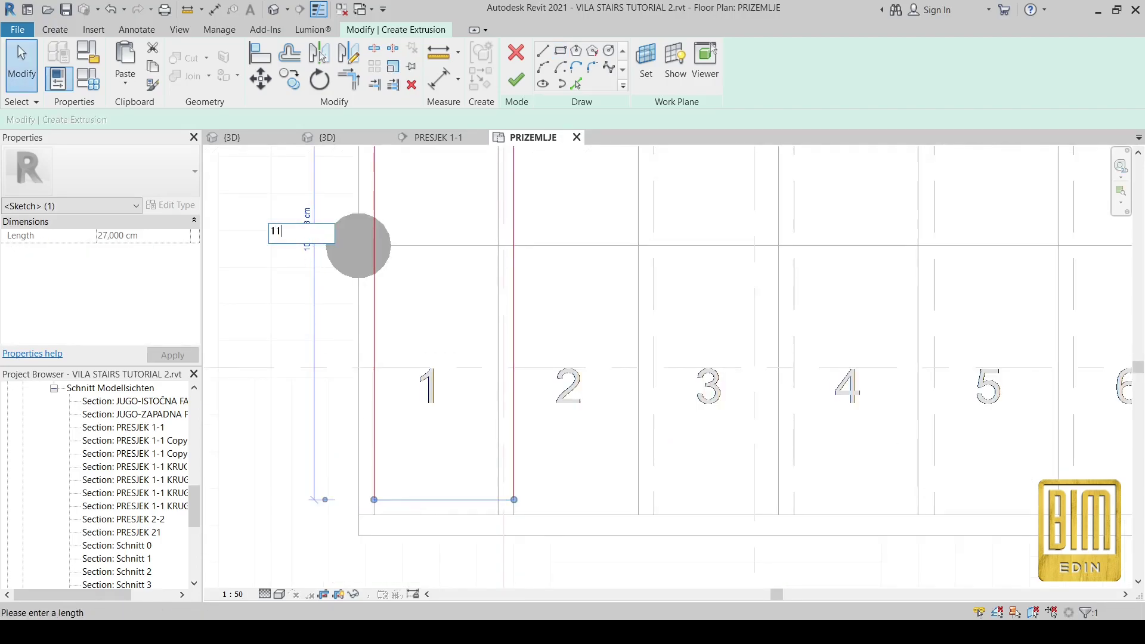
text(110)
key(Return)
Step: Move the wall-side edge of the rectangular profile slightly outward to the structural face of the wall
scroll(404, 413, down, 4)
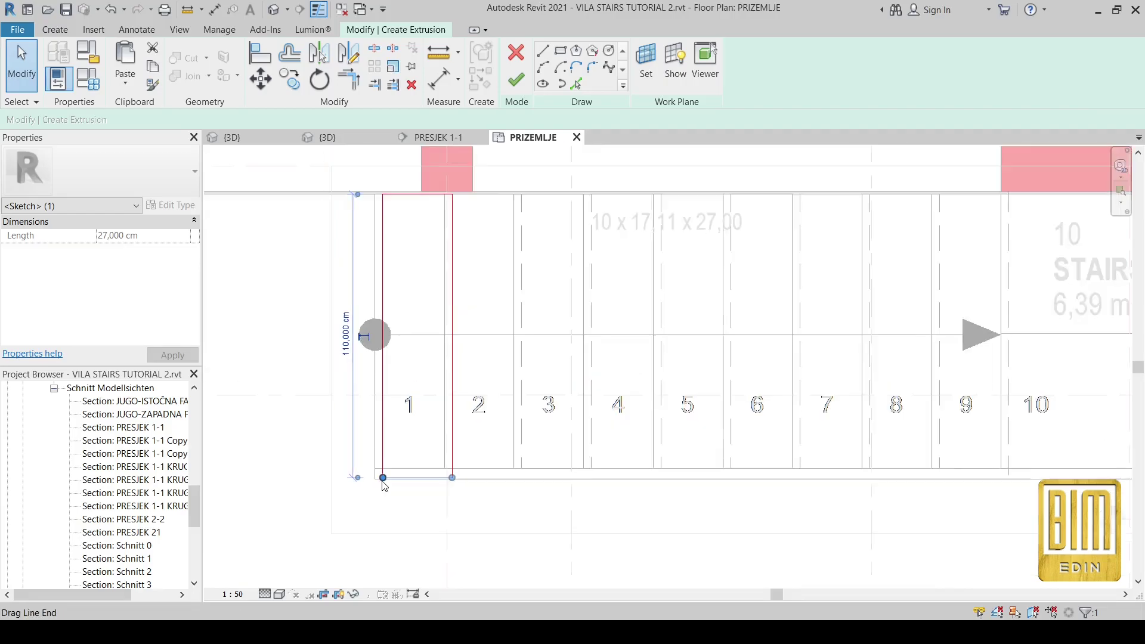
scroll(390, 301, up, 5)
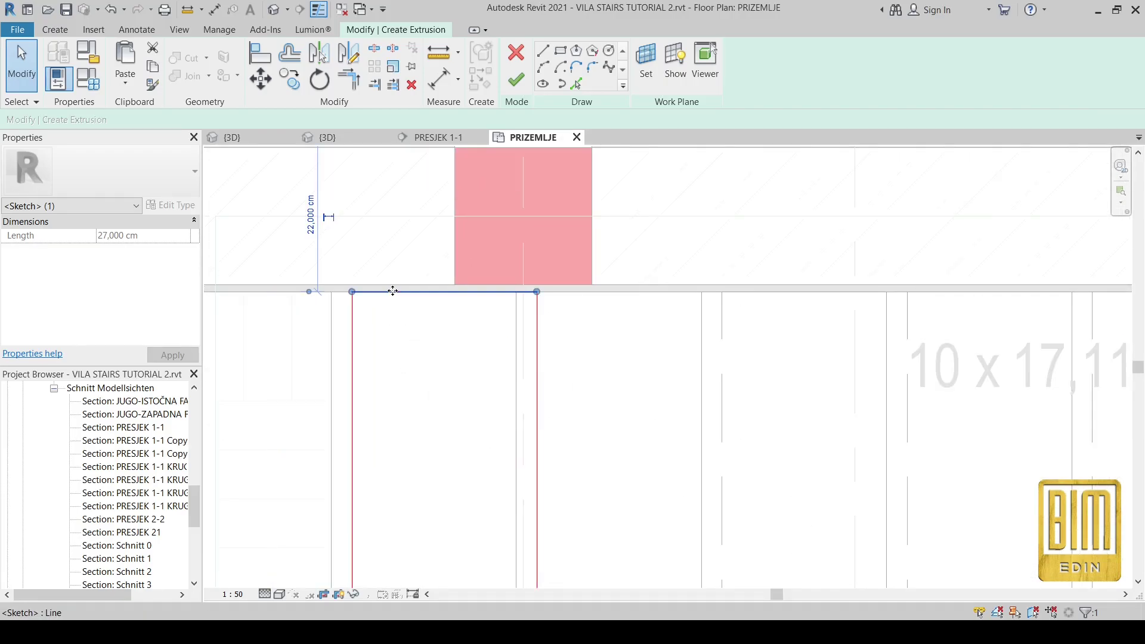
mouse_move(391, 272)
mouse_down()
mouse_move(388, 258)
mouse_move(386, 284)
mouse_move(395, 271)
mouse_up()
scroll(396, 271, down, 4)
click(305, 367)
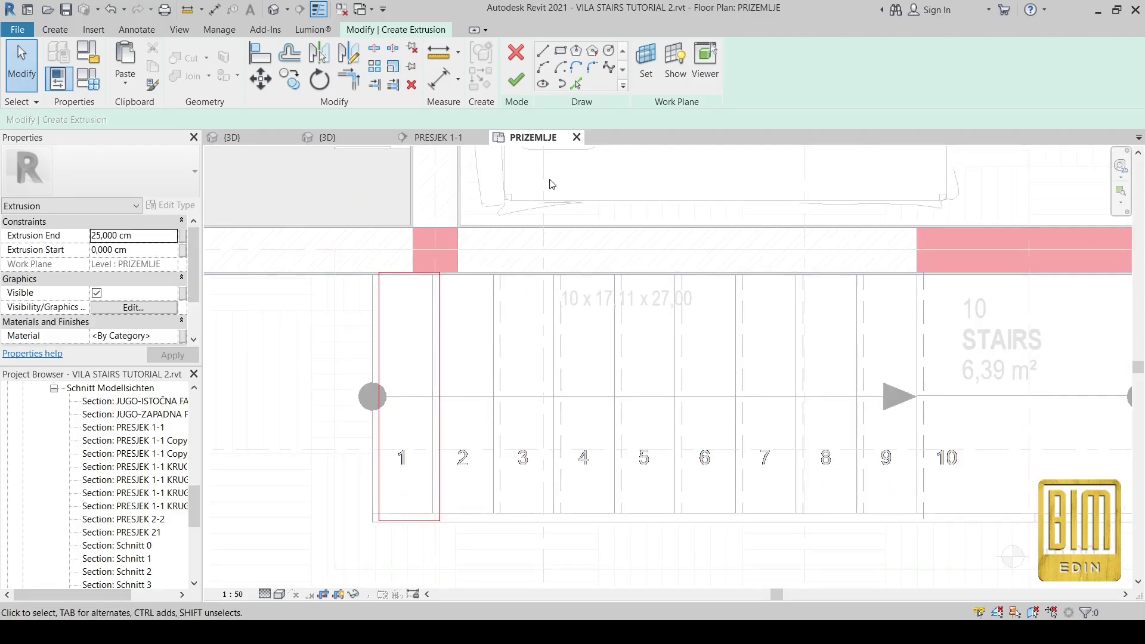
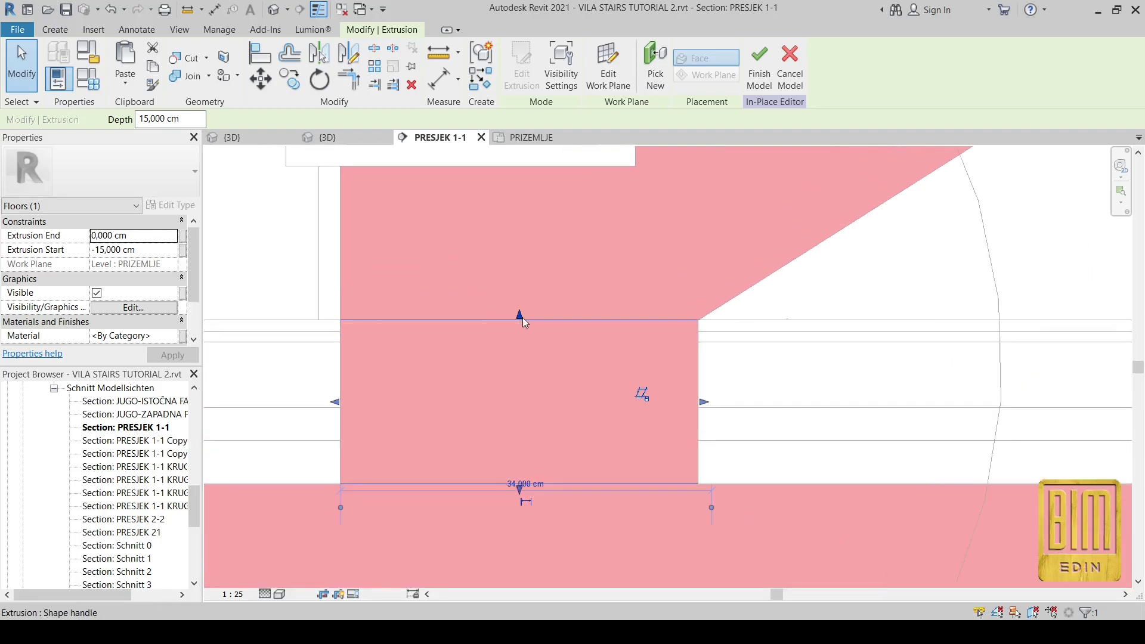
Step: Raise the top face of the block under the stair in section PRESJEK 1-1 to an extrusion end of about 0.57 cm
drag(517, 313, 519, 307)
scroll(561, 358, down, 5)
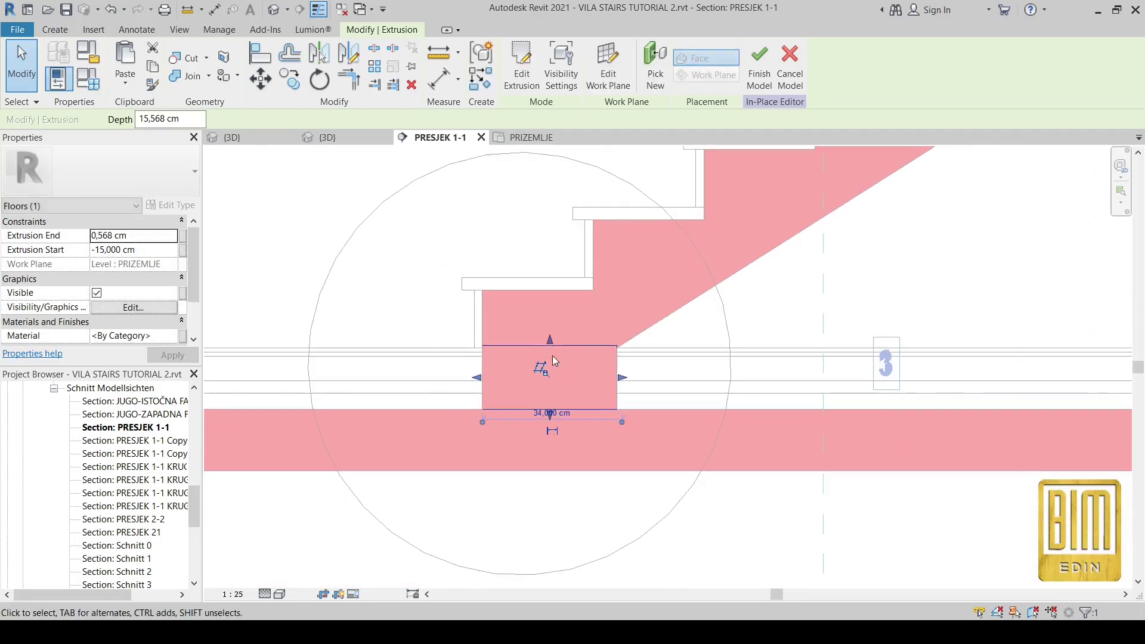
click(404, 322)
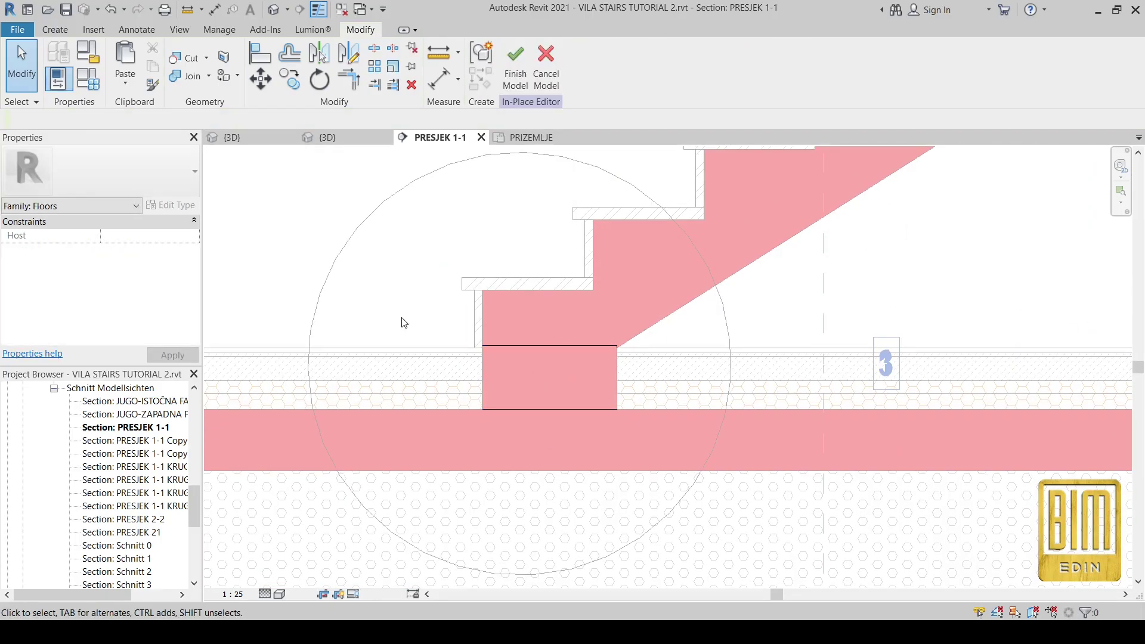
Step: Link the block's material to a new instance family parameter named MATERIAL and finish the in-place model
click(543, 355)
click(183, 337)
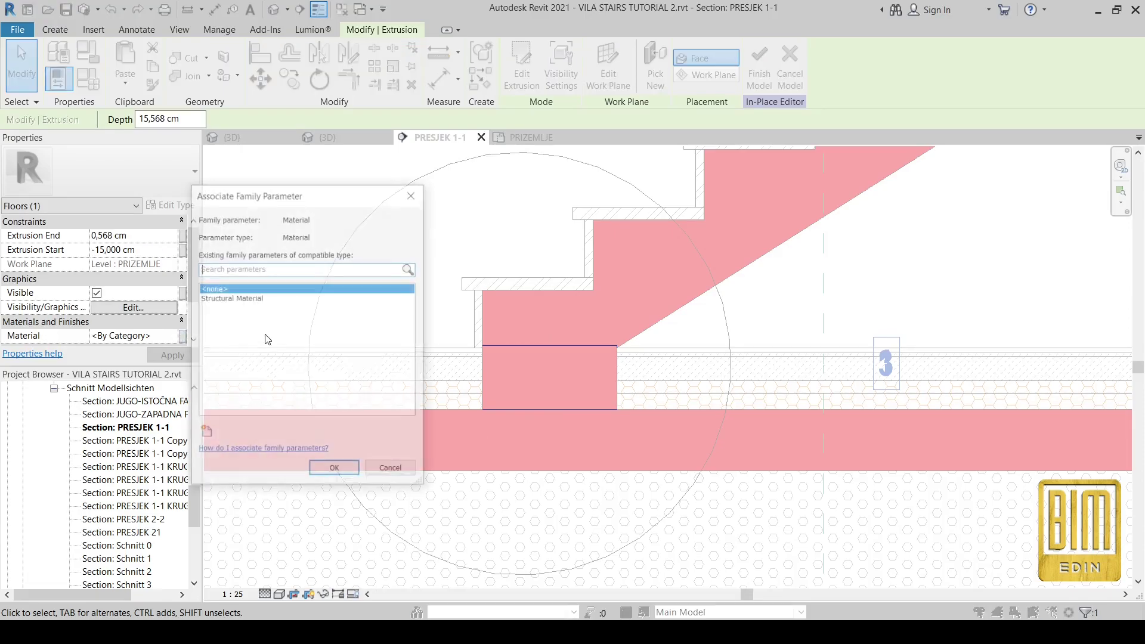
click(244, 298)
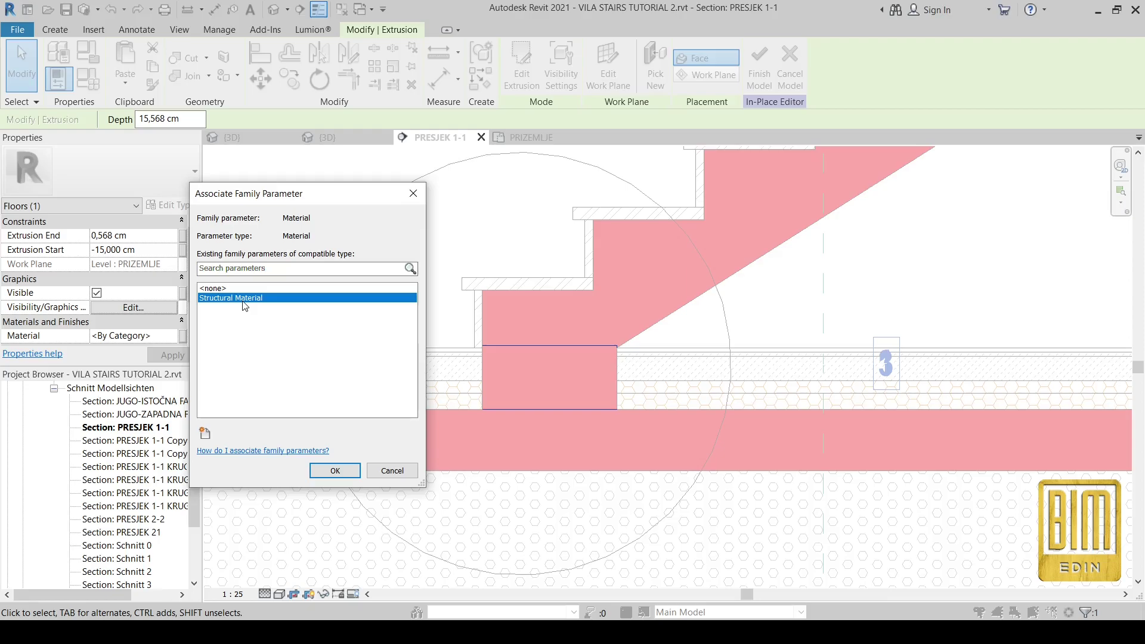
click(204, 433)
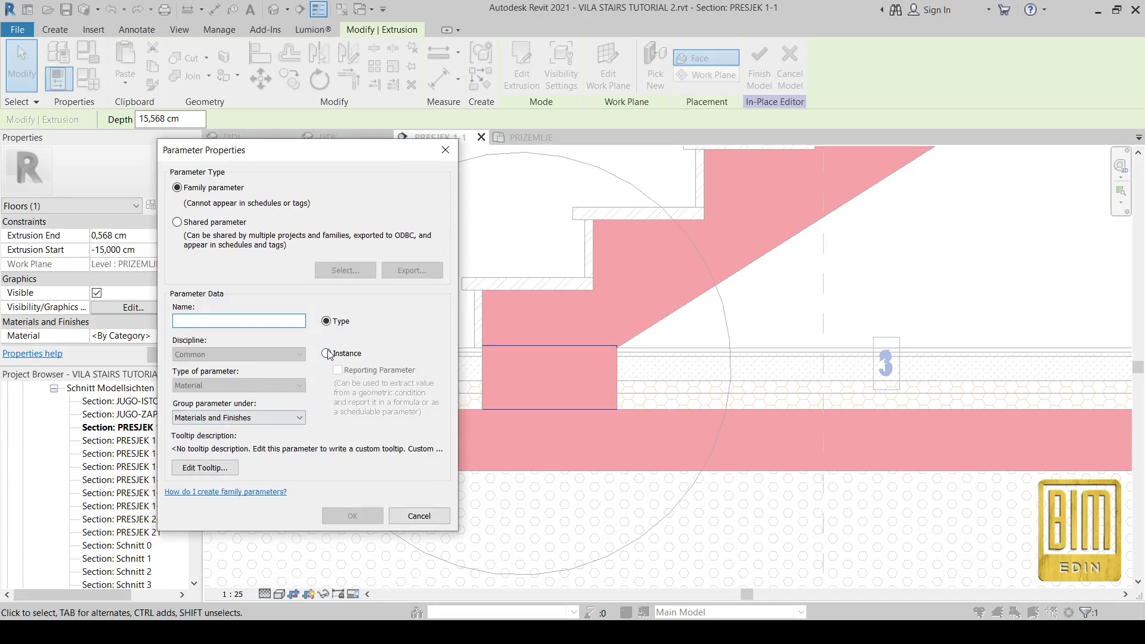
click(242, 321)
text(MATERIAL)
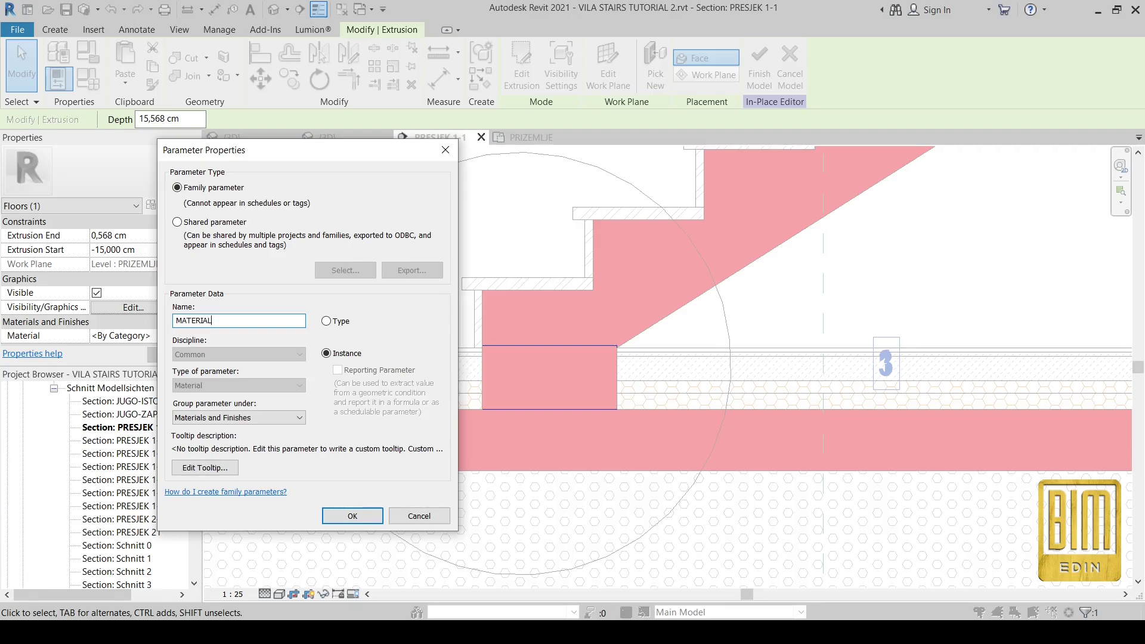
click(351, 515)
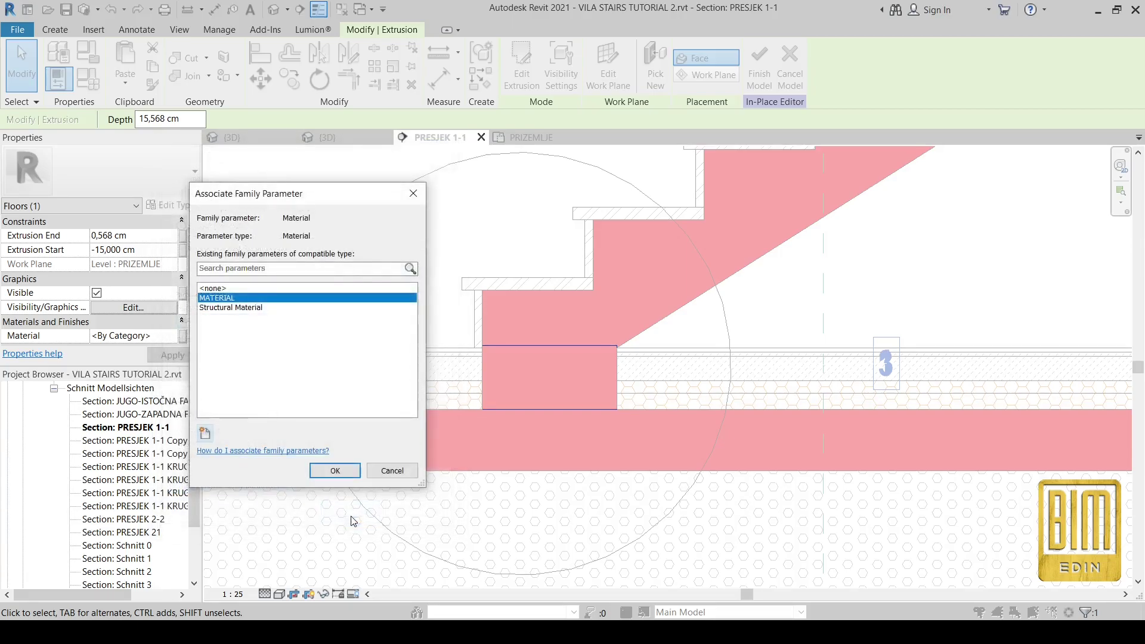
click(335, 470)
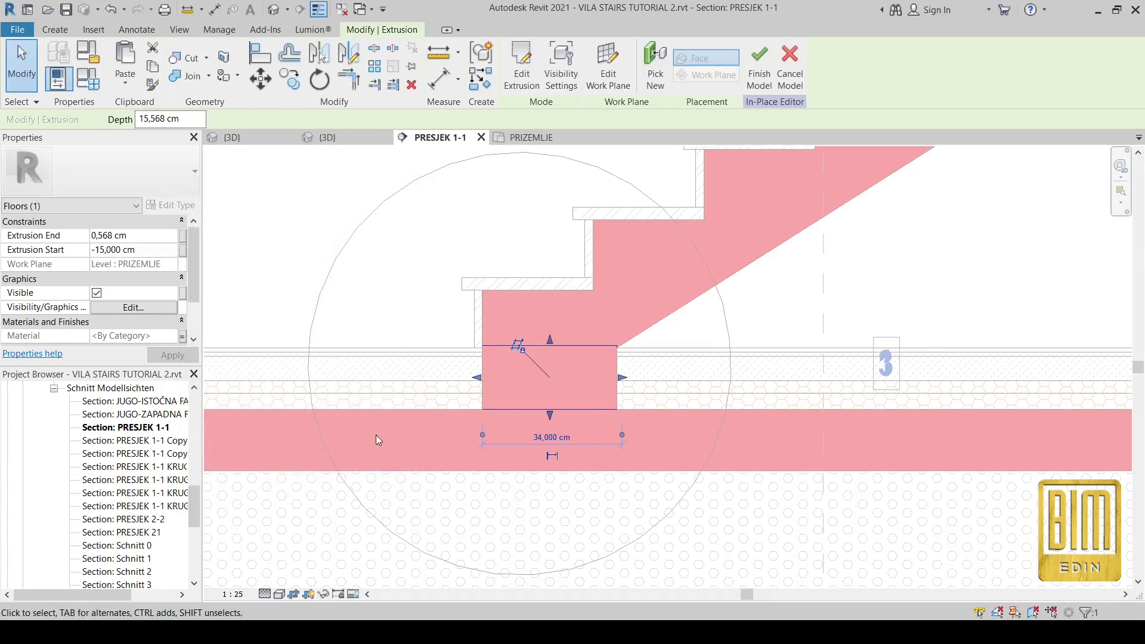
click(759, 68)
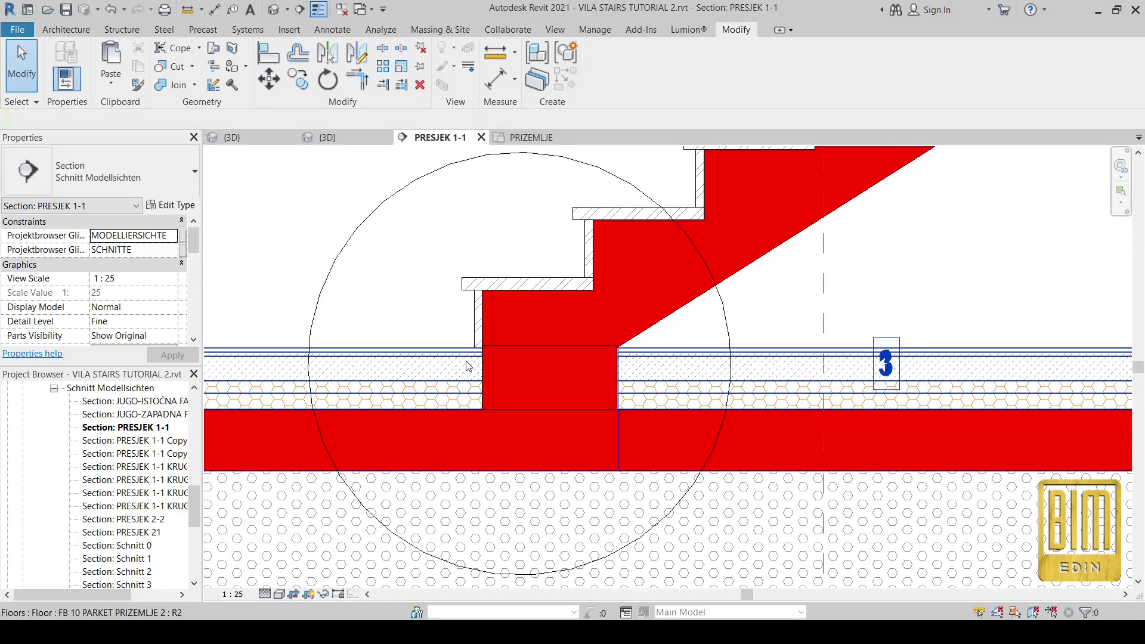
Step: Unjoin the geometry of the cast-in-place stair in section PRESJEK 1-1
click(494, 315)
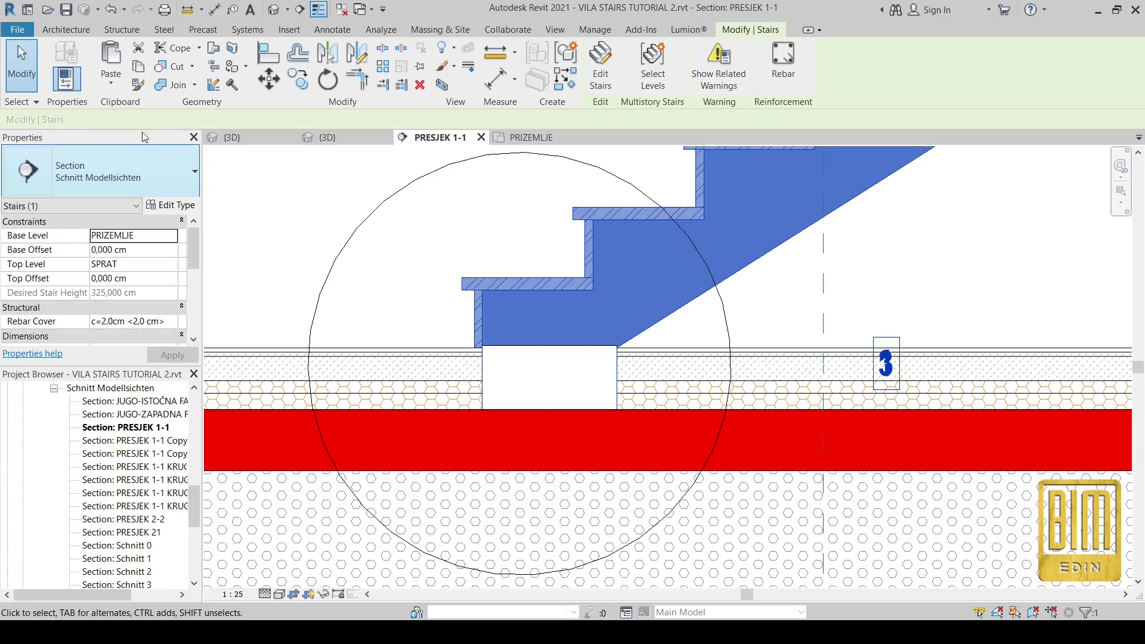
click(195, 86)
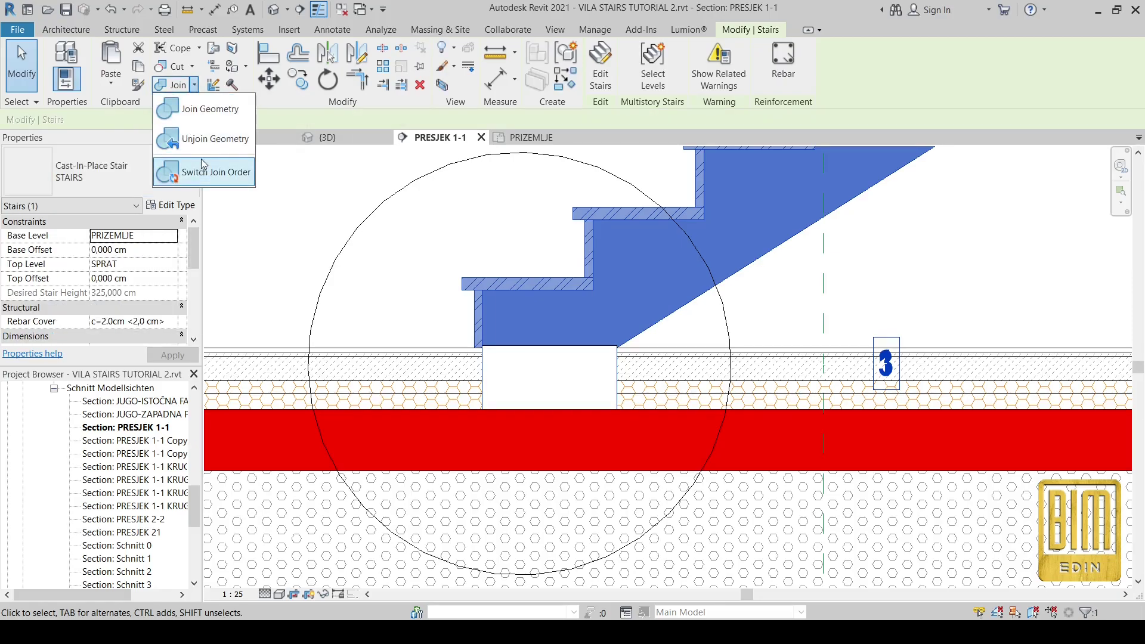
click(173, 172)
click(482, 298)
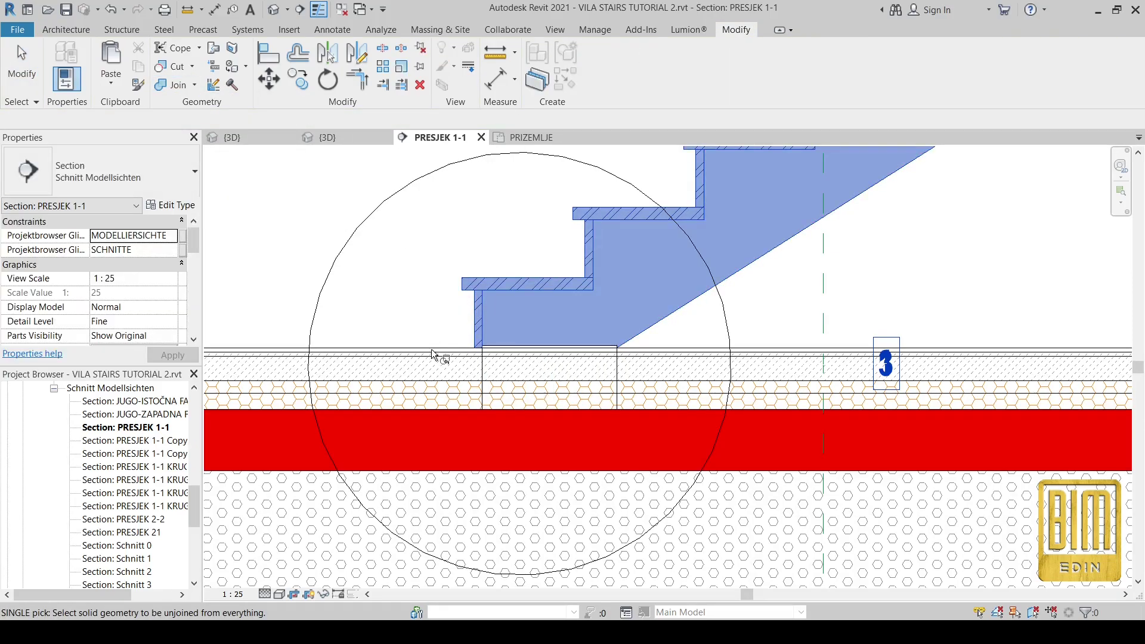
click(23, 65)
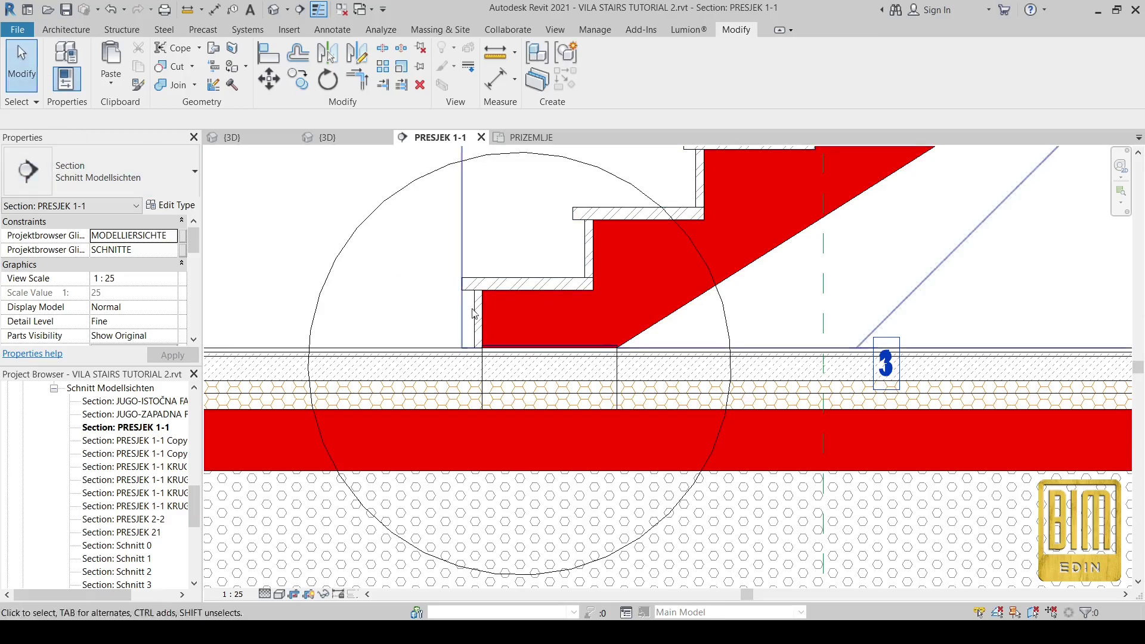
Step: Copy the monolithic material name 00 crveno from the run type of the cast-in-place stair, leaving the type properties unedited
click(509, 296)
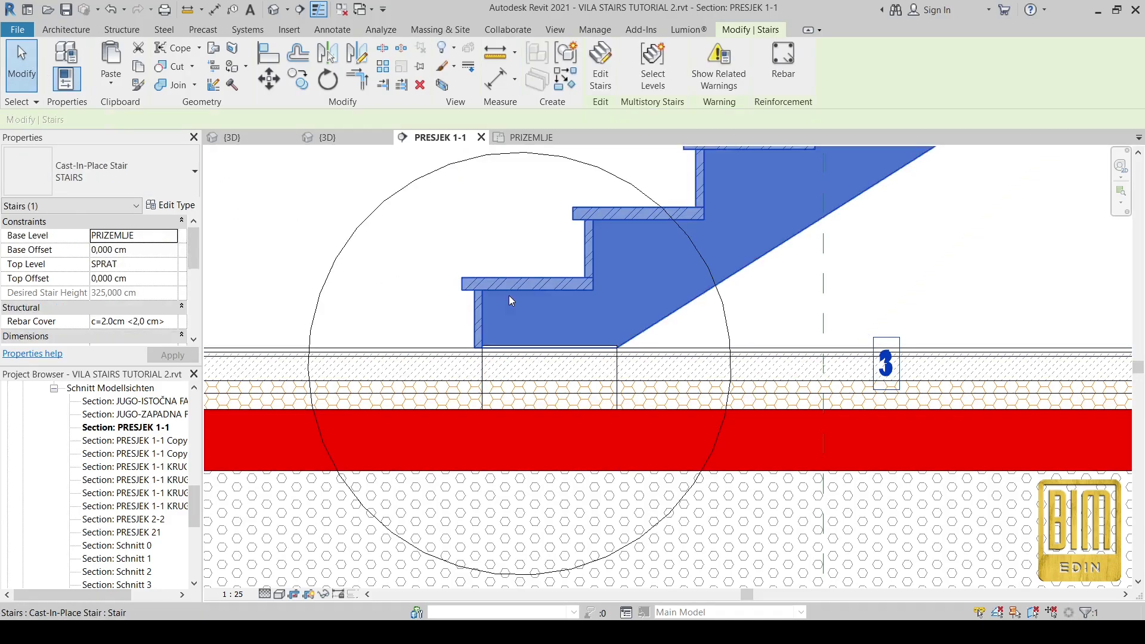
click(172, 206)
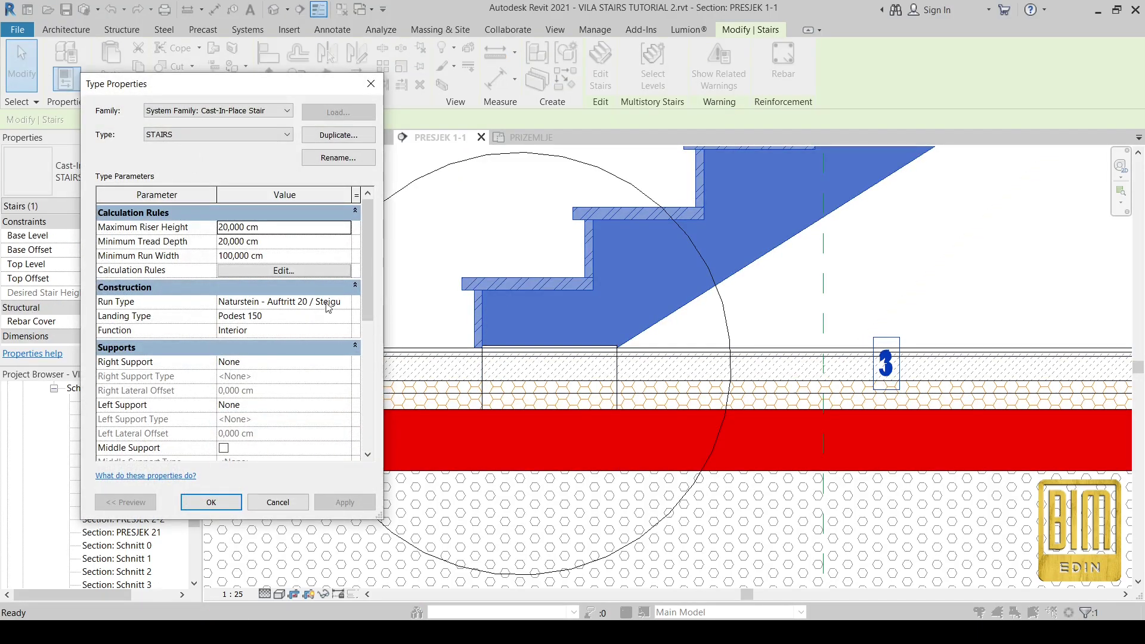
click(351, 302)
click(351, 302)
click(265, 260)
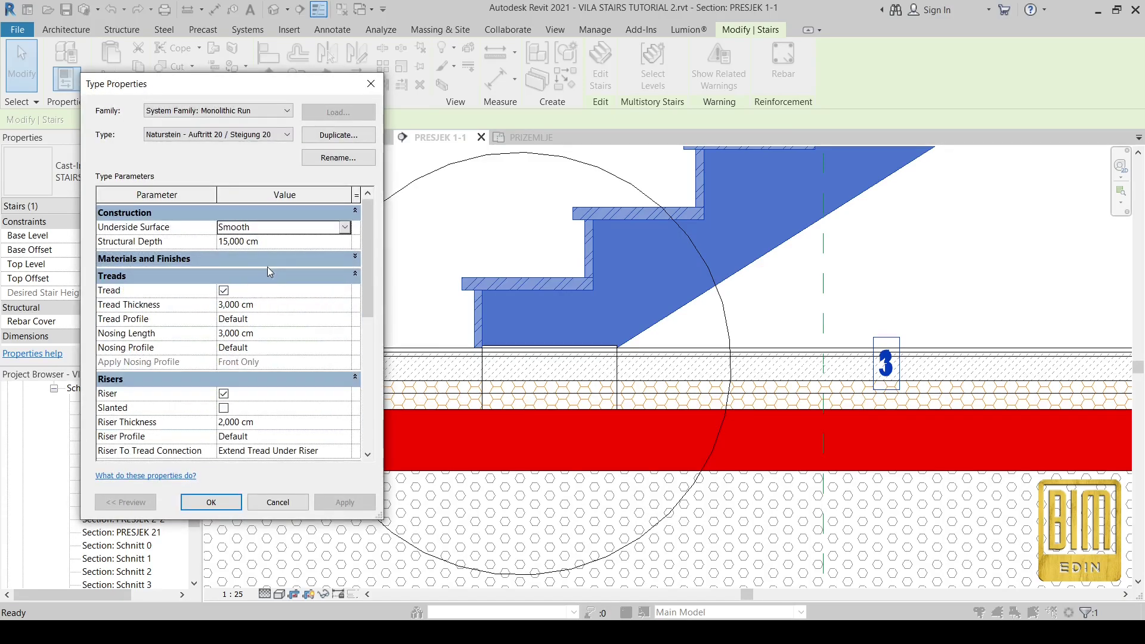
click(274, 262)
click(276, 273)
key(ctrl+c)
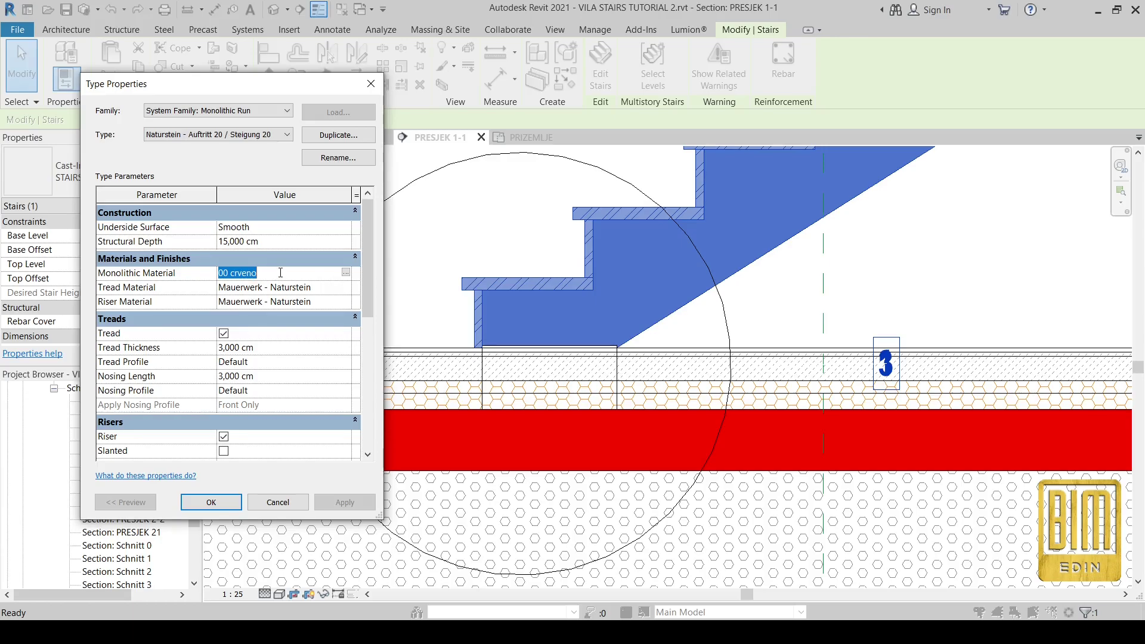
click(371, 83)
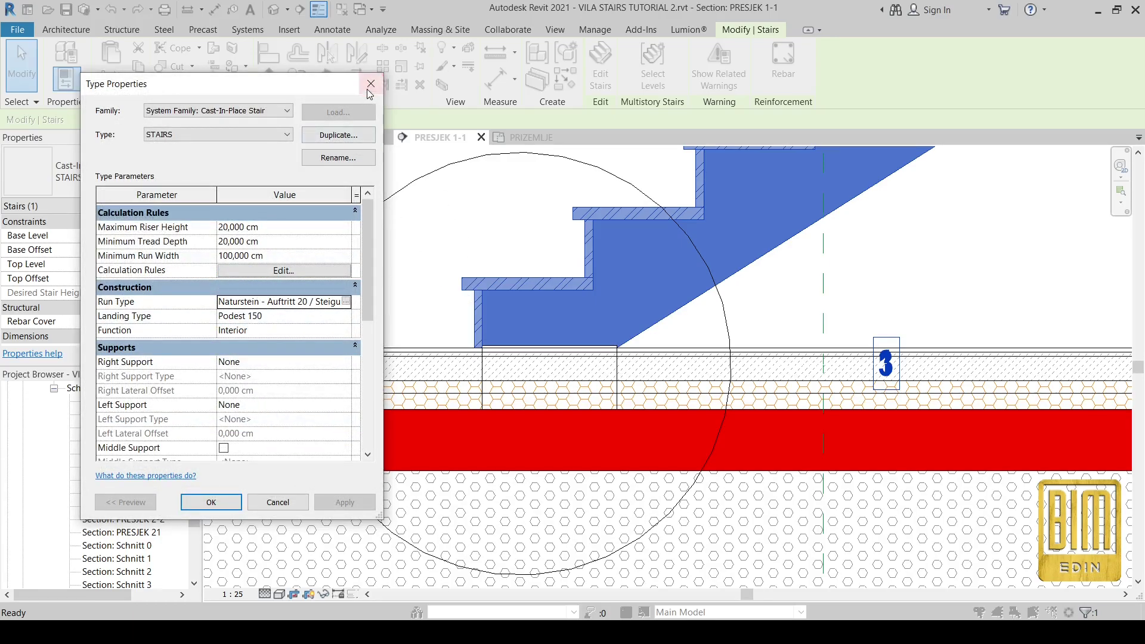
click(382, 87)
Step: Set the MATERIAL parameter of the in-place block under the stair to 00 crveno and apply it
click(483, 382)
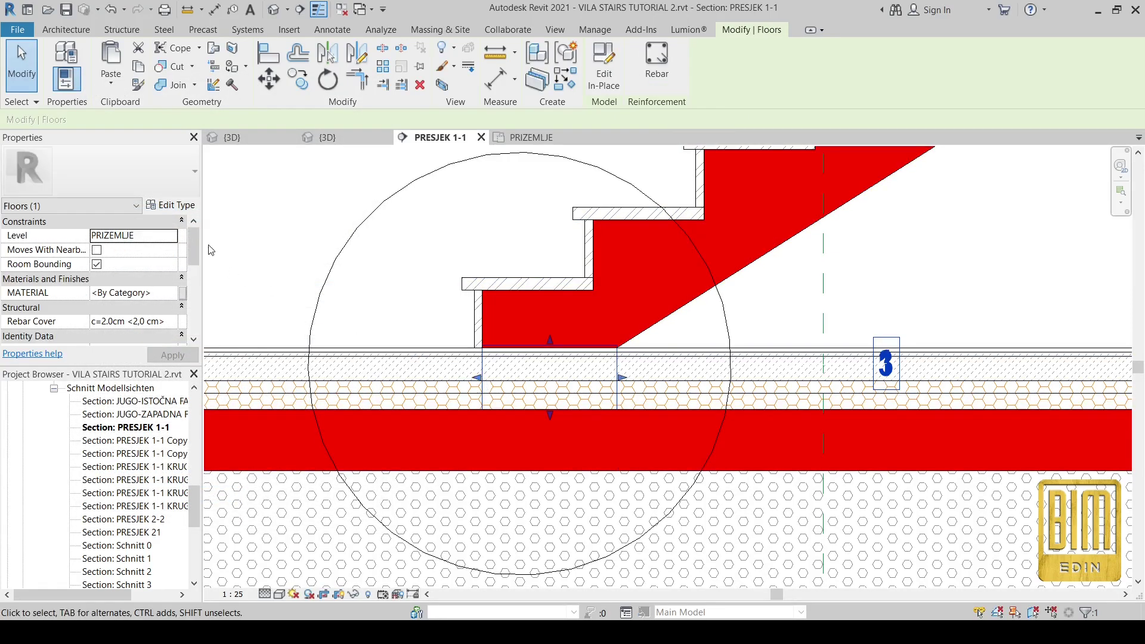
click(64, 293)
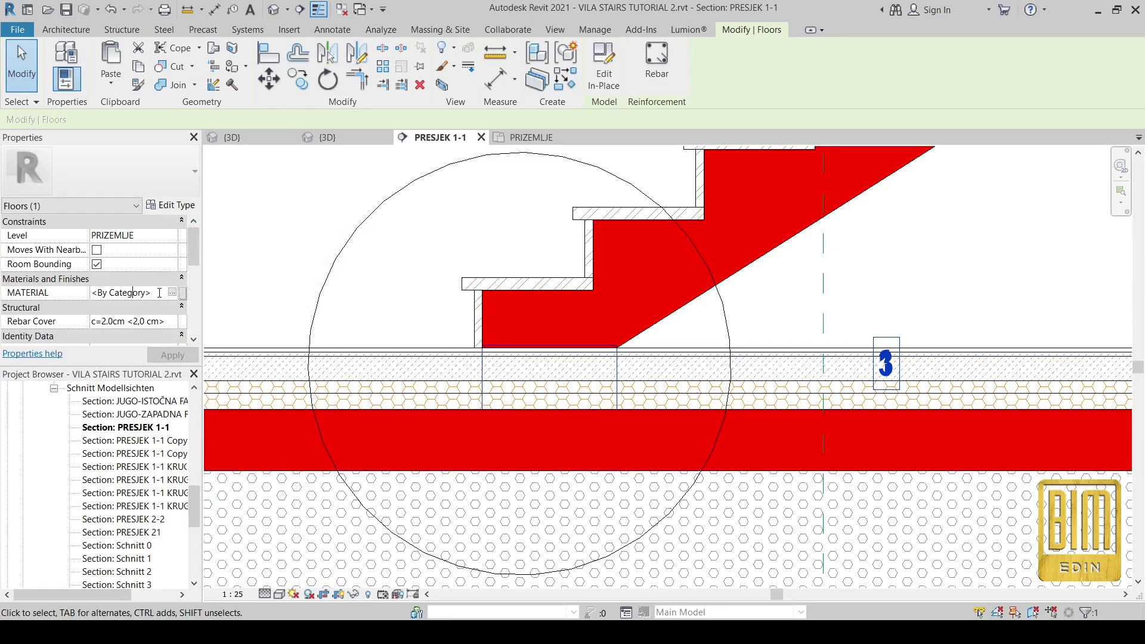
key(ctrl+v)
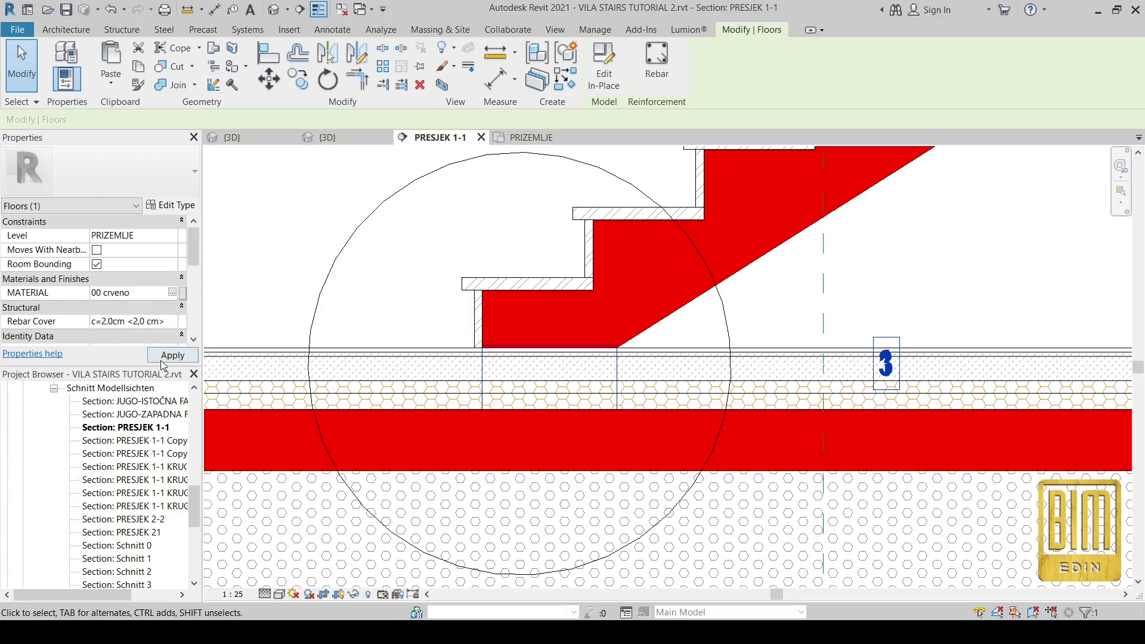
click(167, 357)
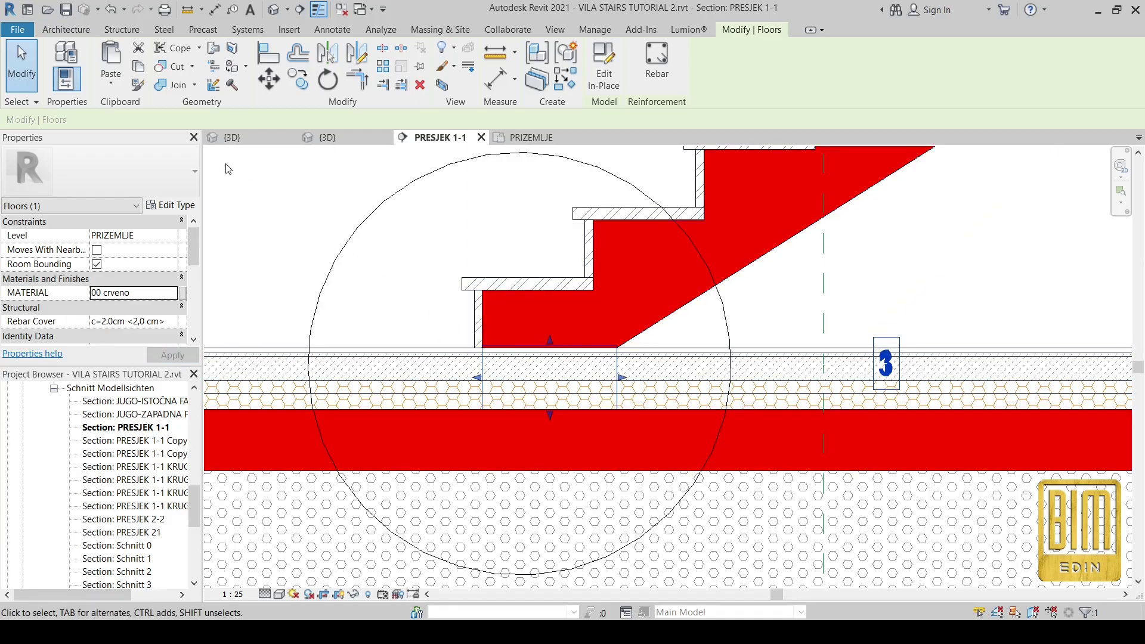
Step: Try to join the block's geometry with the ground floor in section PRESJEK 1-1, and undo the join
click(173, 89)
click(485, 352)
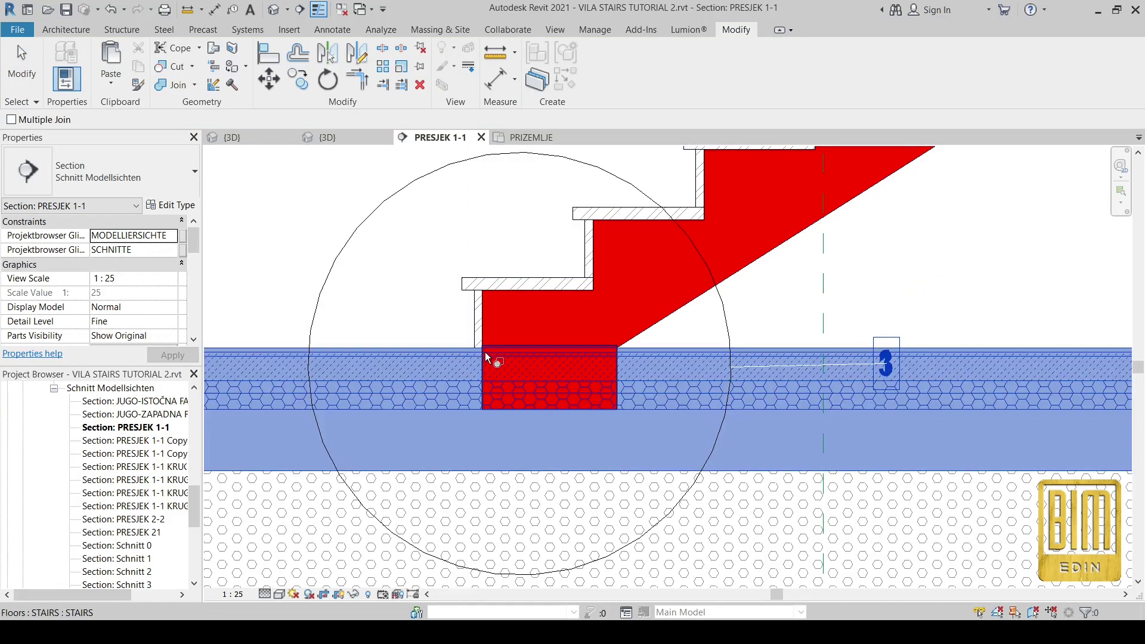
click(484, 355)
scroll(511, 352, up, 2)
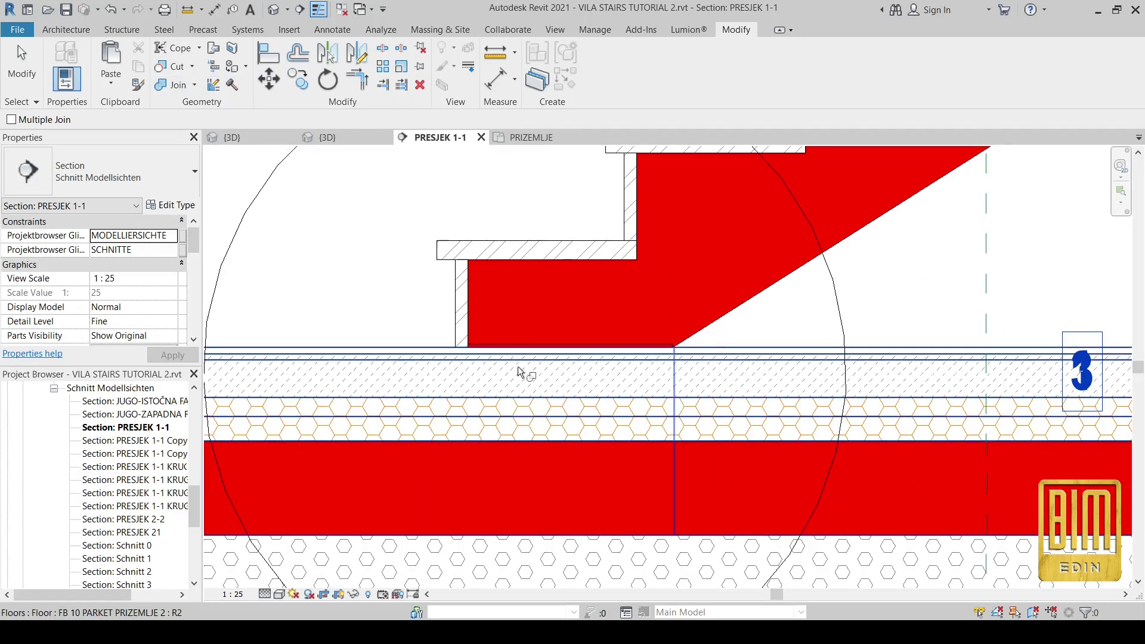
scroll(516, 360, up, 2)
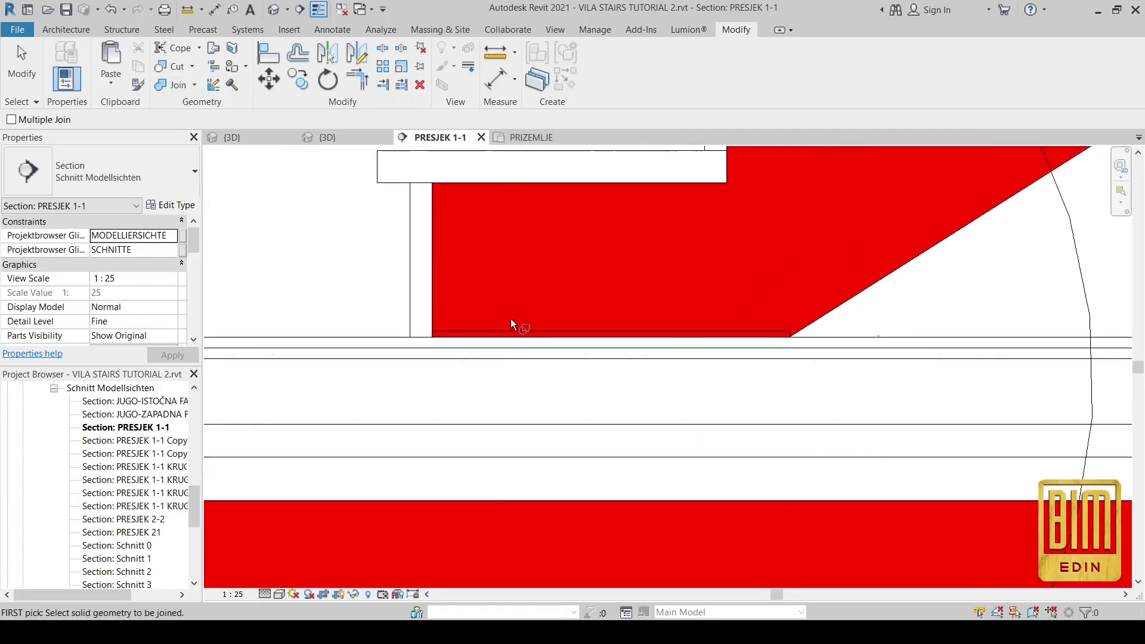
click(111, 11)
Step: Join the geometry of the in-place block with the ground floor beneath the first riser
scroll(294, 194, down, 4)
scroll(507, 346, up, 3)
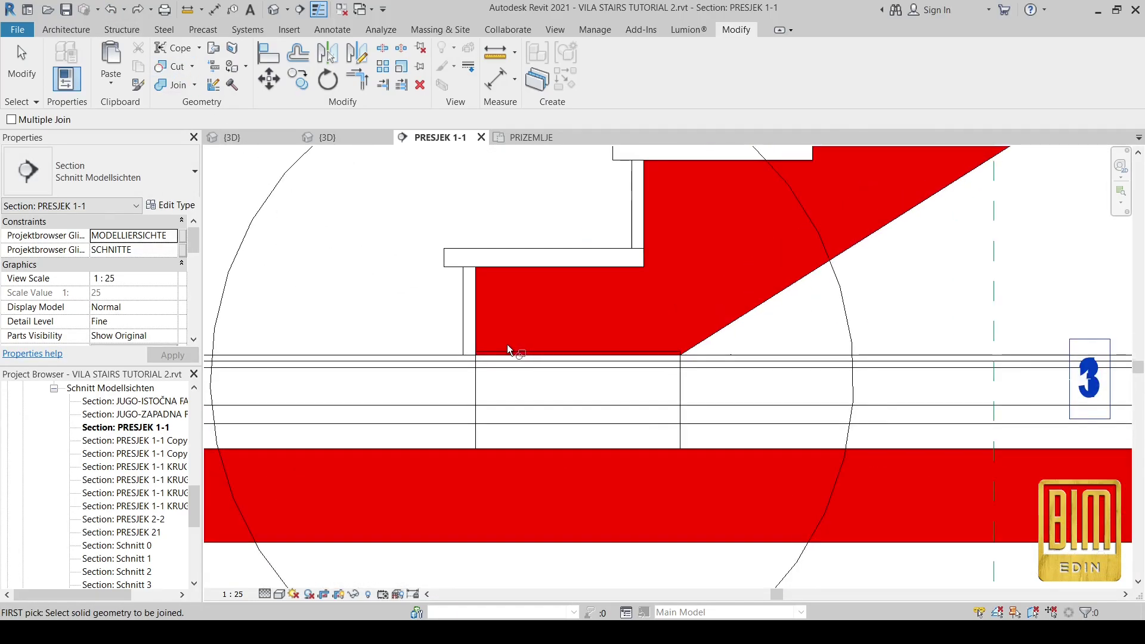
click(507, 357)
click(507, 358)
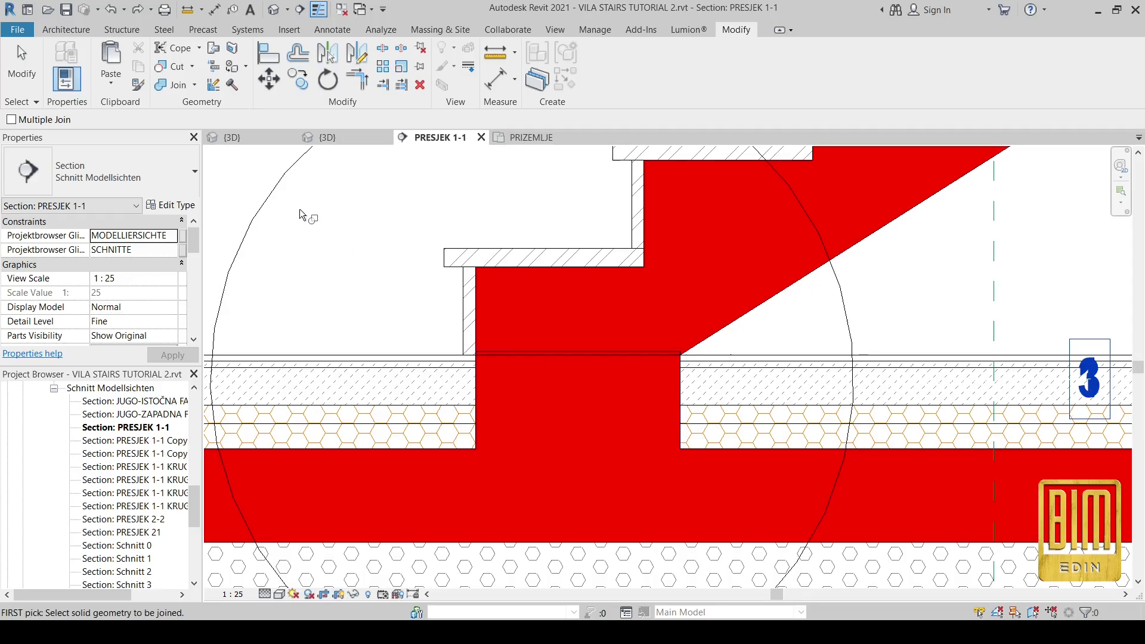
Step: Align the top face of the in-place block with the top surface of the finished floor
click(270, 60)
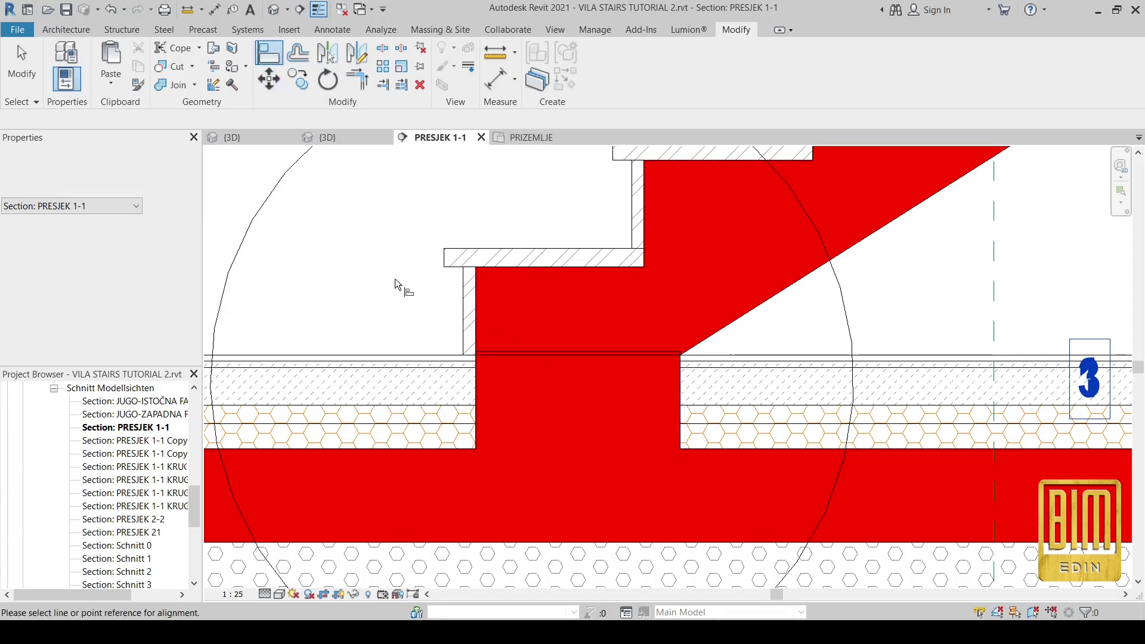
click(521, 351)
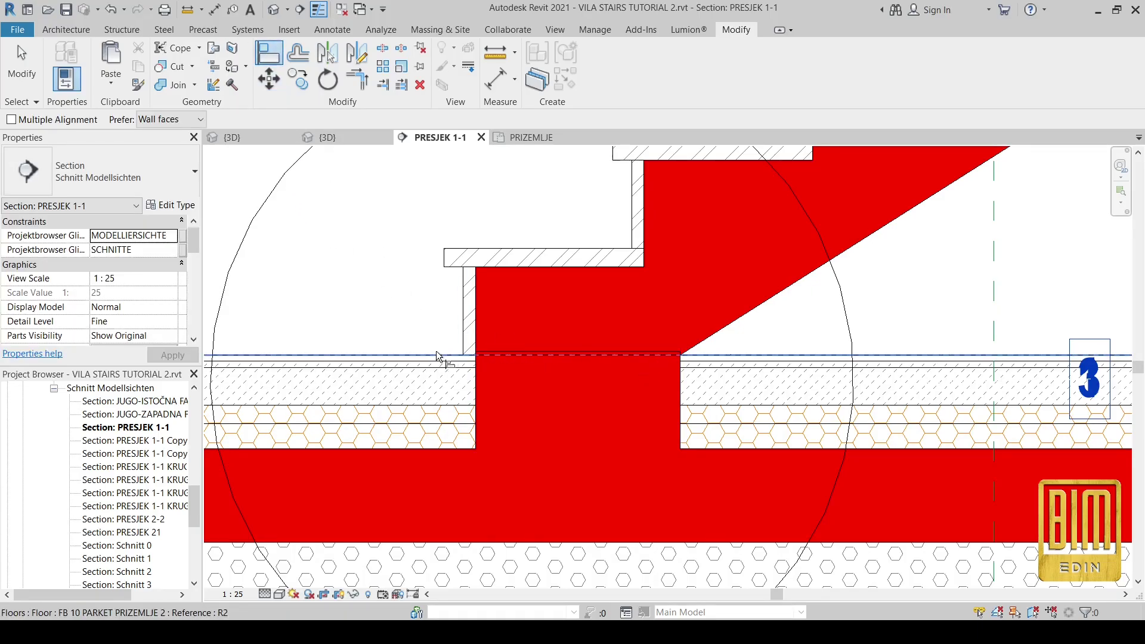
click(532, 349)
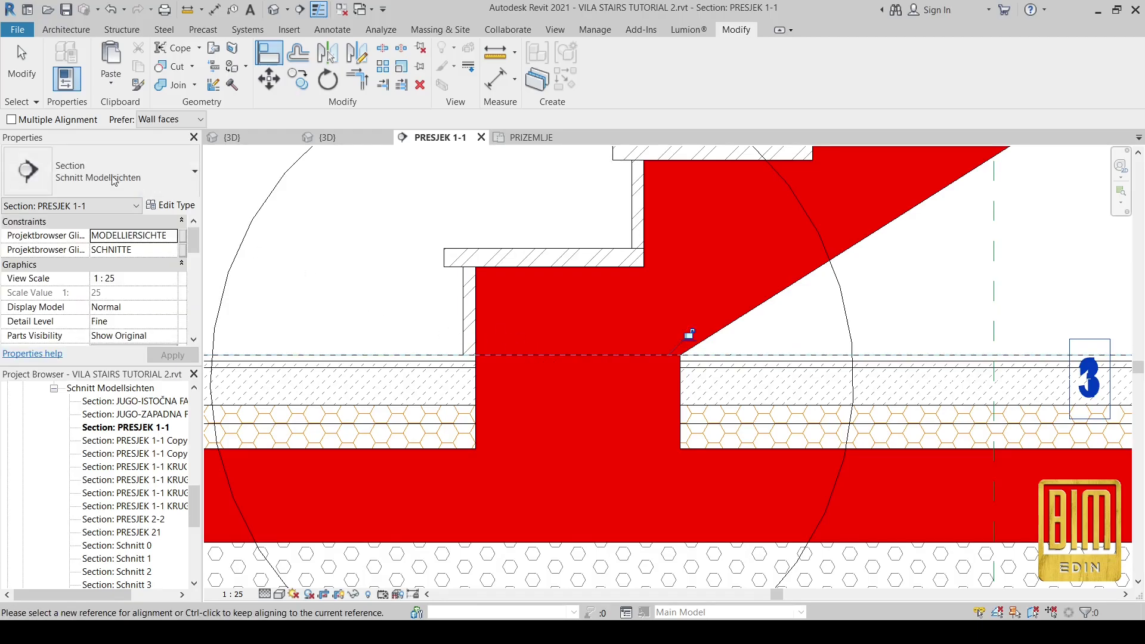
click(10, 73)
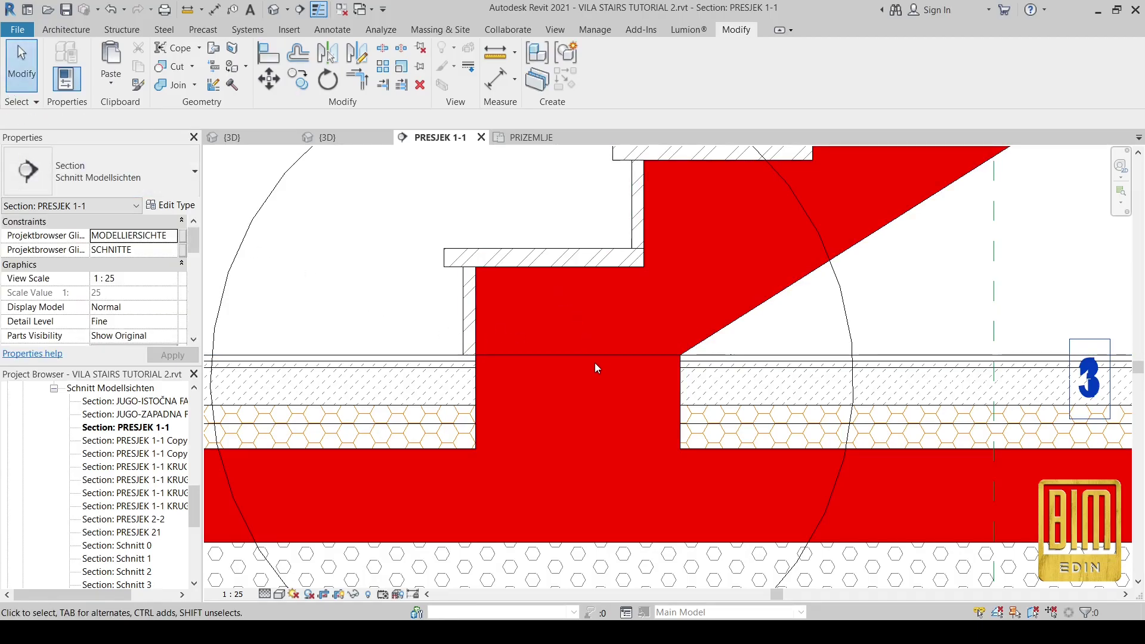
Step: Override the joint line between the stair and the block in section PRESJEK 1-1 with the <Invisible lines> linework style
click(443, 86)
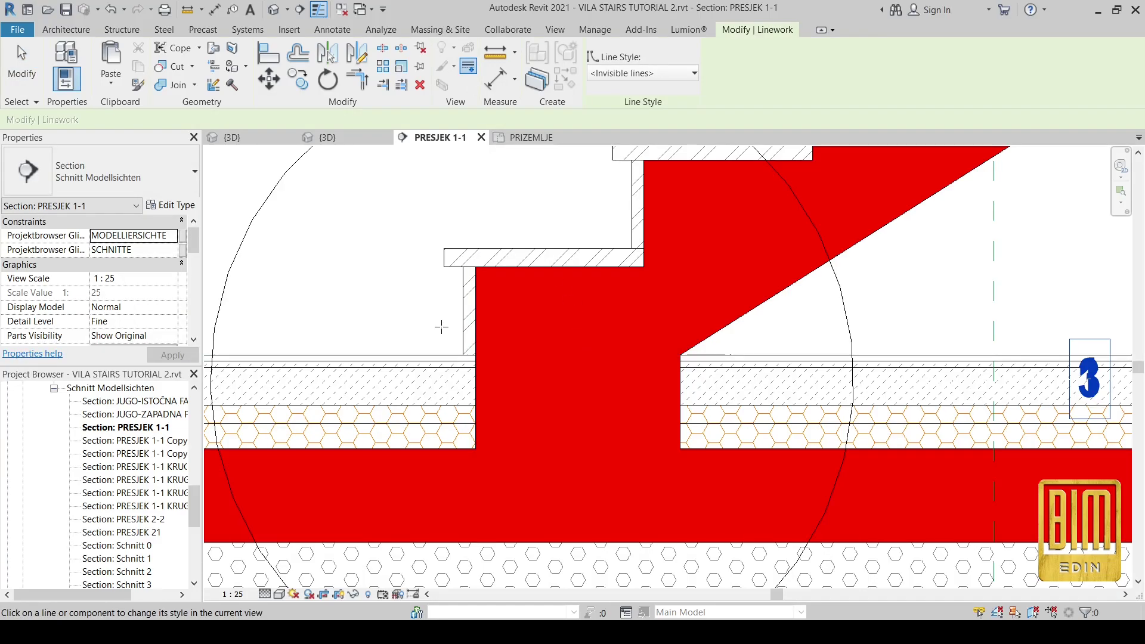
scroll(439, 324, down, 5)
scroll(465, 461, down, 4)
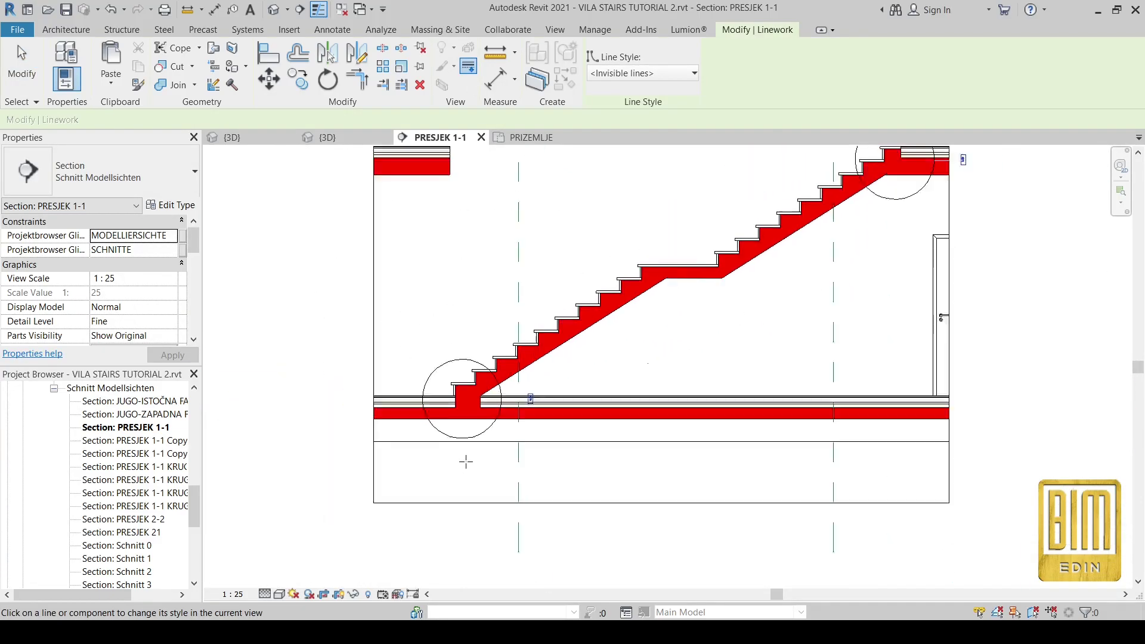
scroll(456, 414, up, 5)
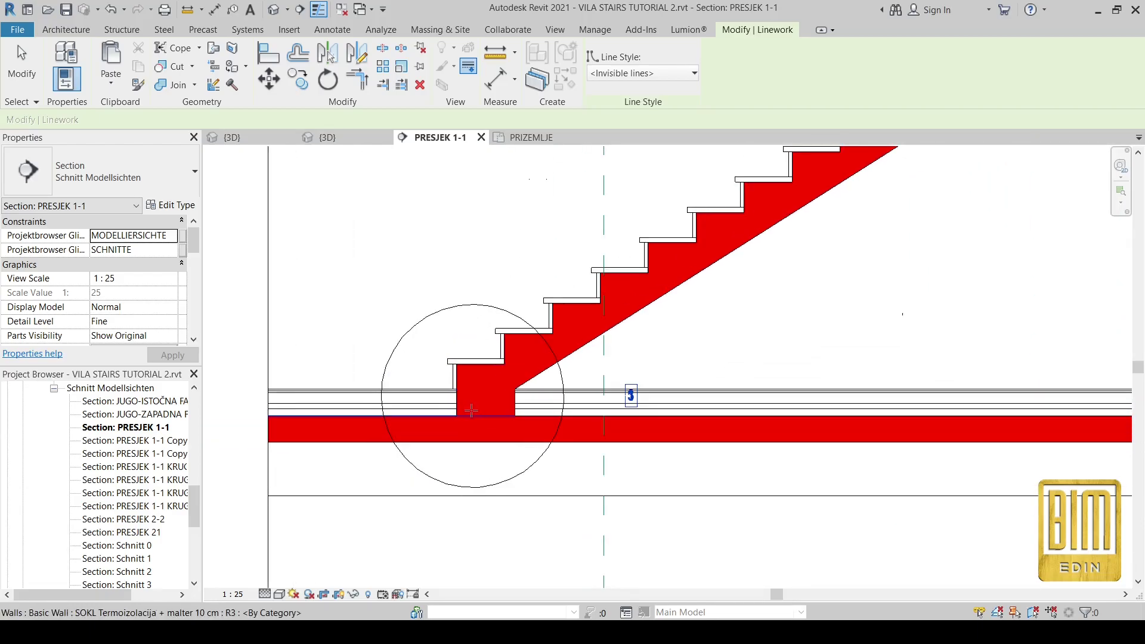
Step: In the 3D view, override the joint line between the stair and the block with the <Invisible lines> linework style
click(273, 12)
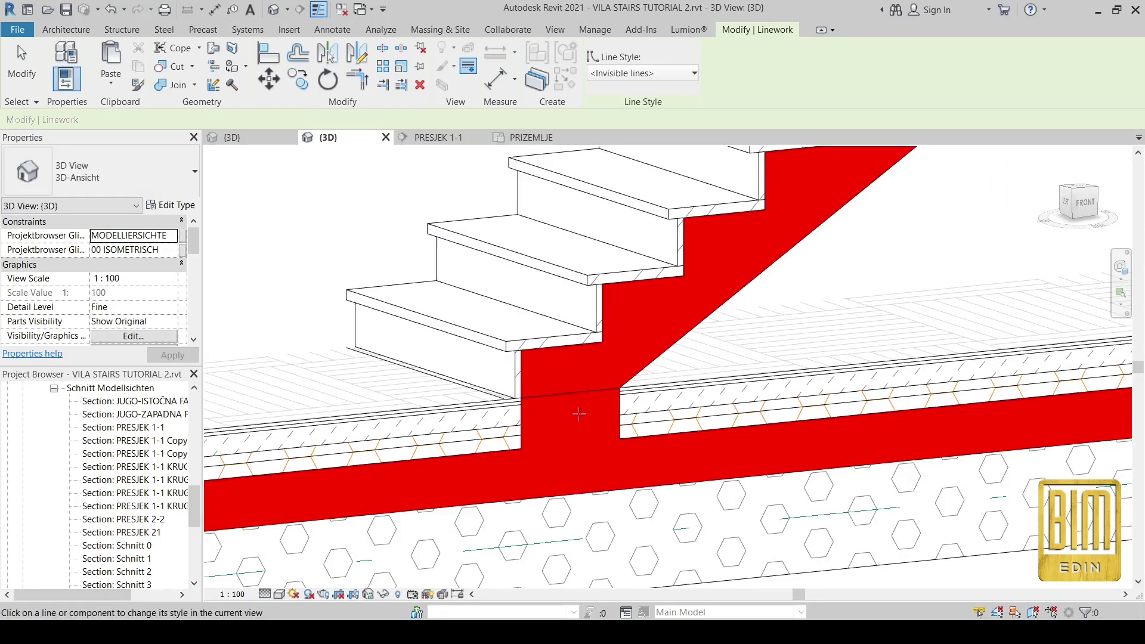
scroll(575, 393, up, 4)
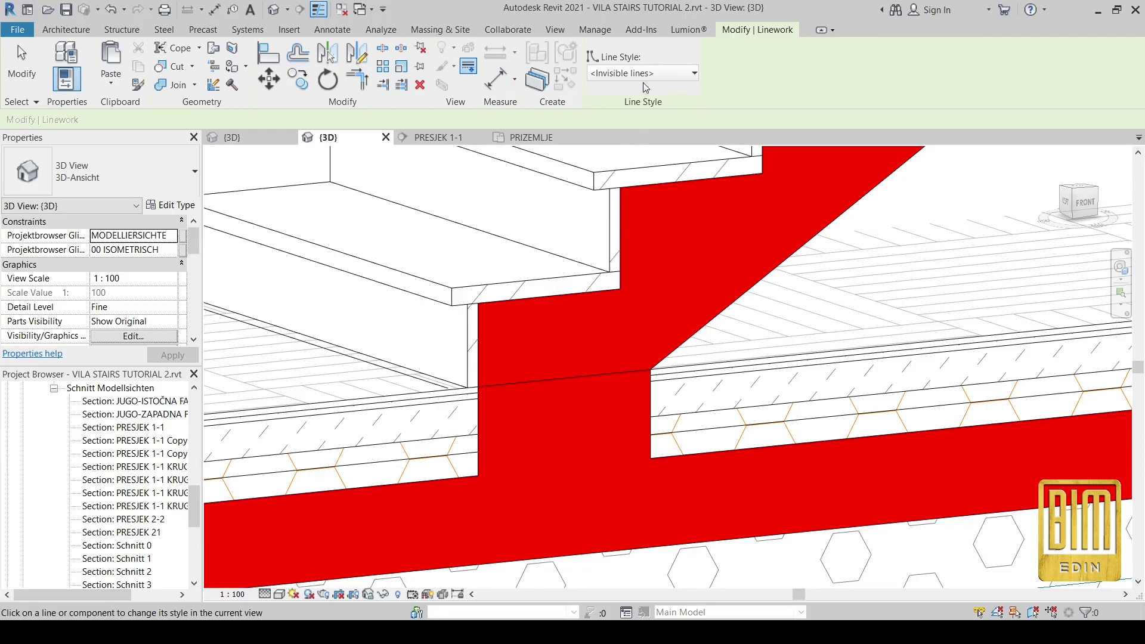
click(580, 382)
scroll(584, 423, down, 5)
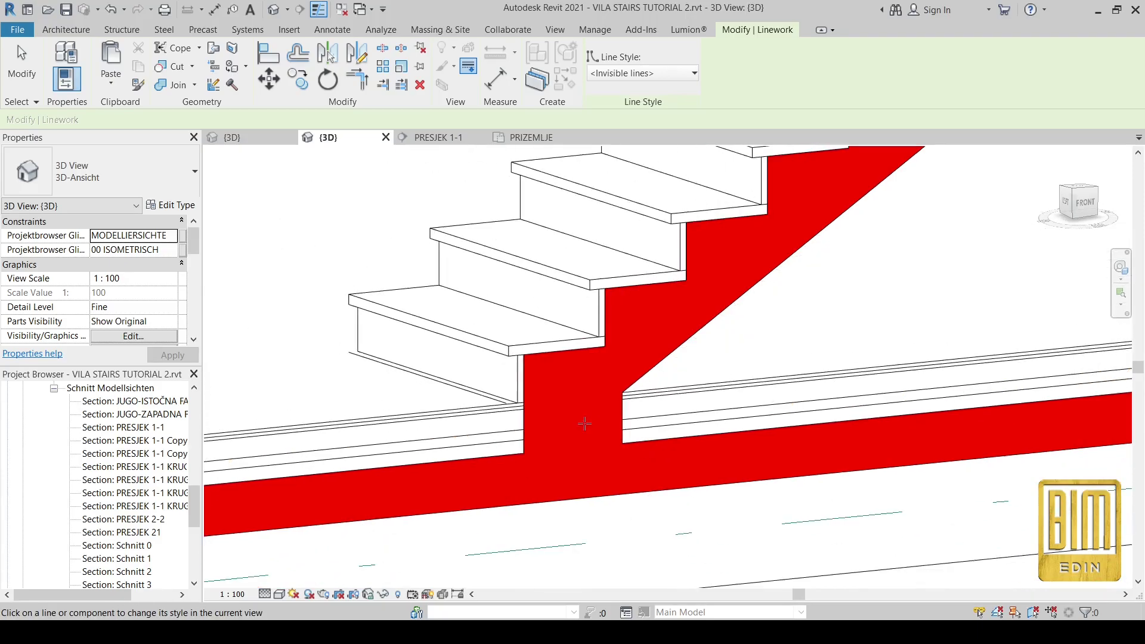
click(25, 65)
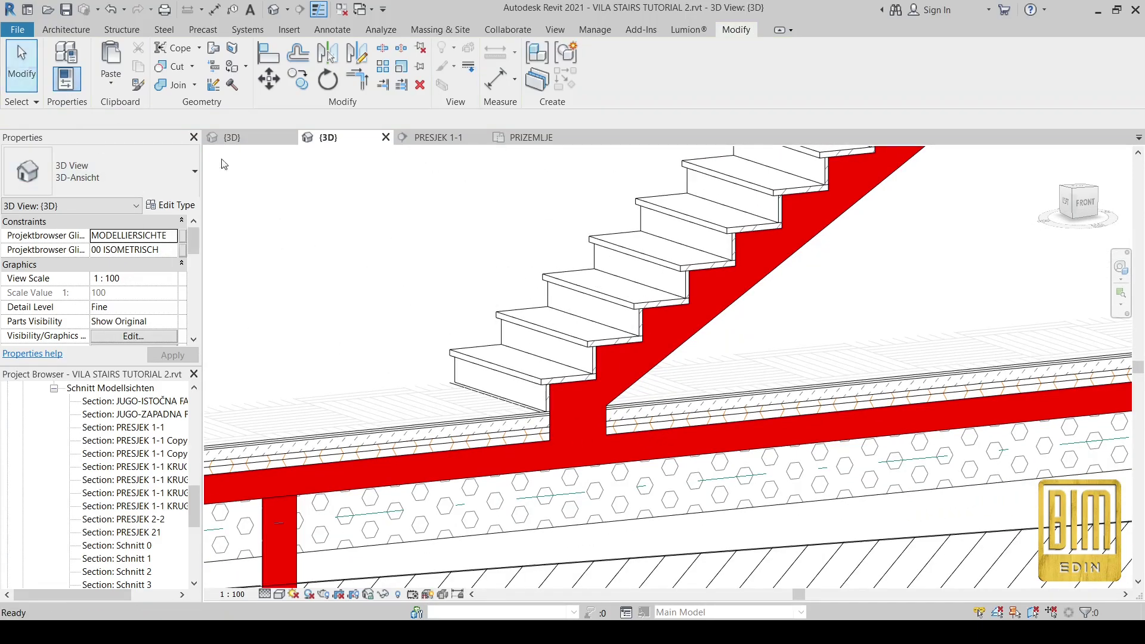
Step: Edit the block in place, change its family category from Floors to Stairs, and finish the model
click(555, 421)
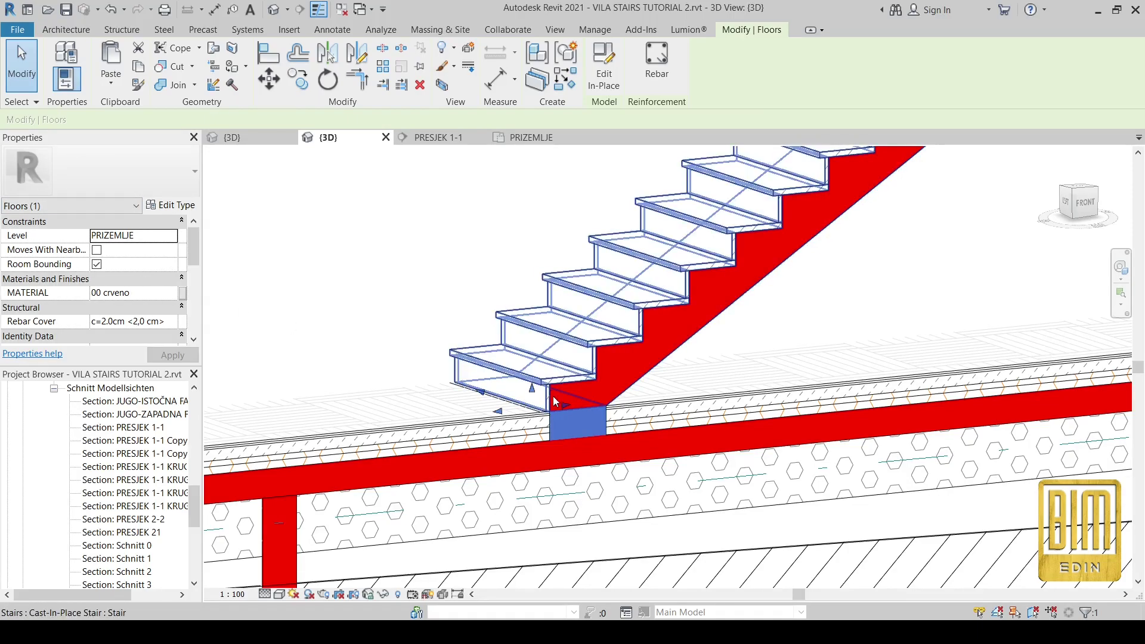
click(611, 67)
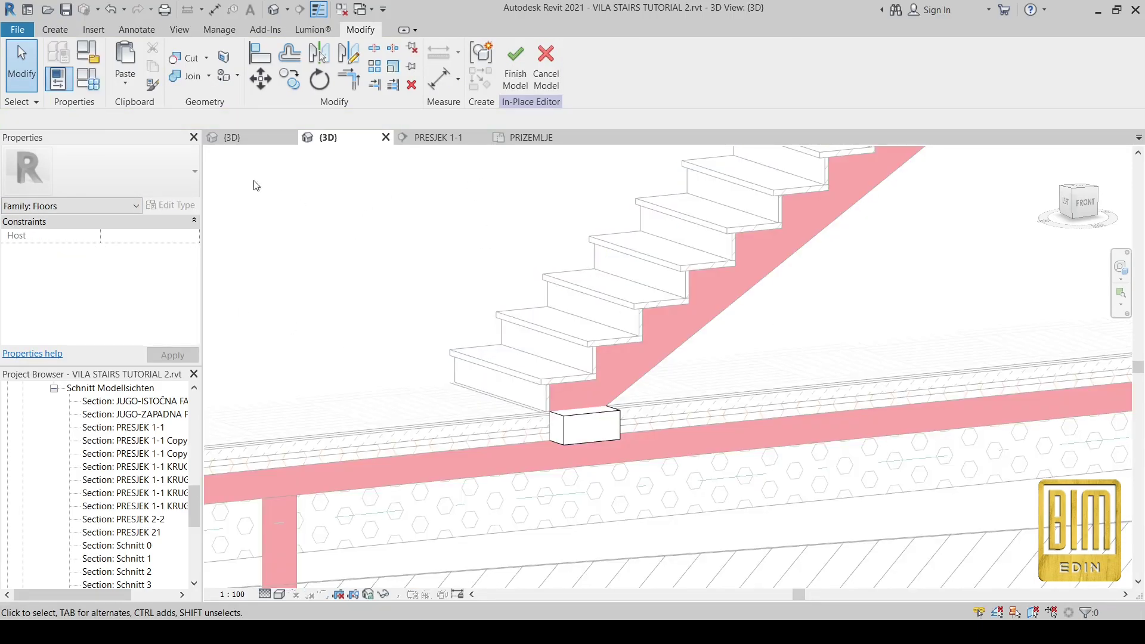
click(99, 62)
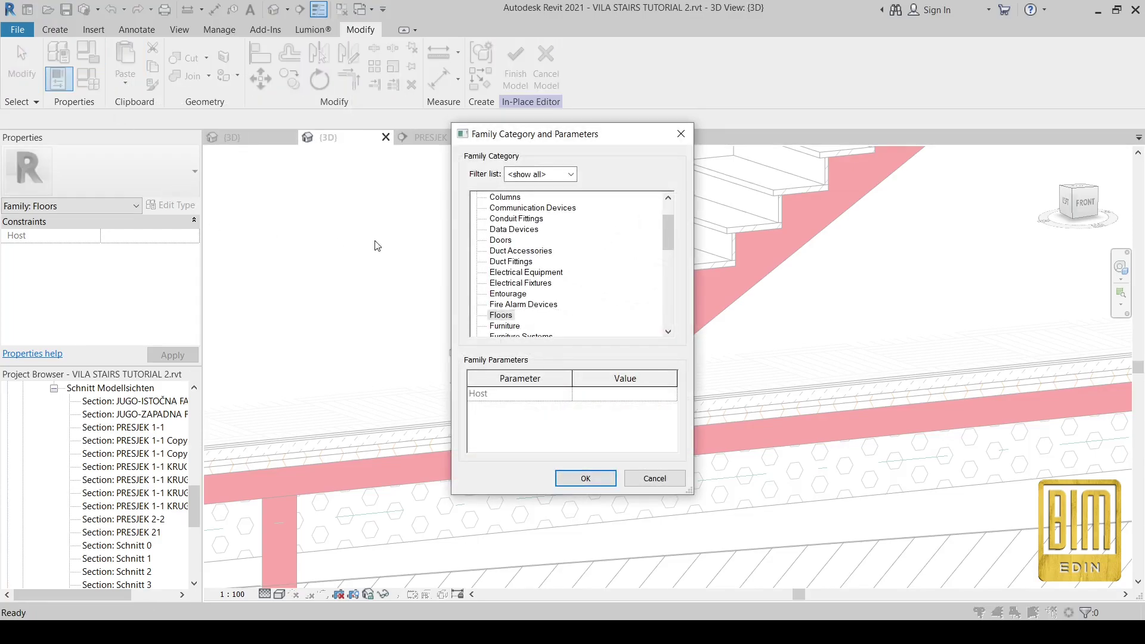
scroll(516, 291, down, 3)
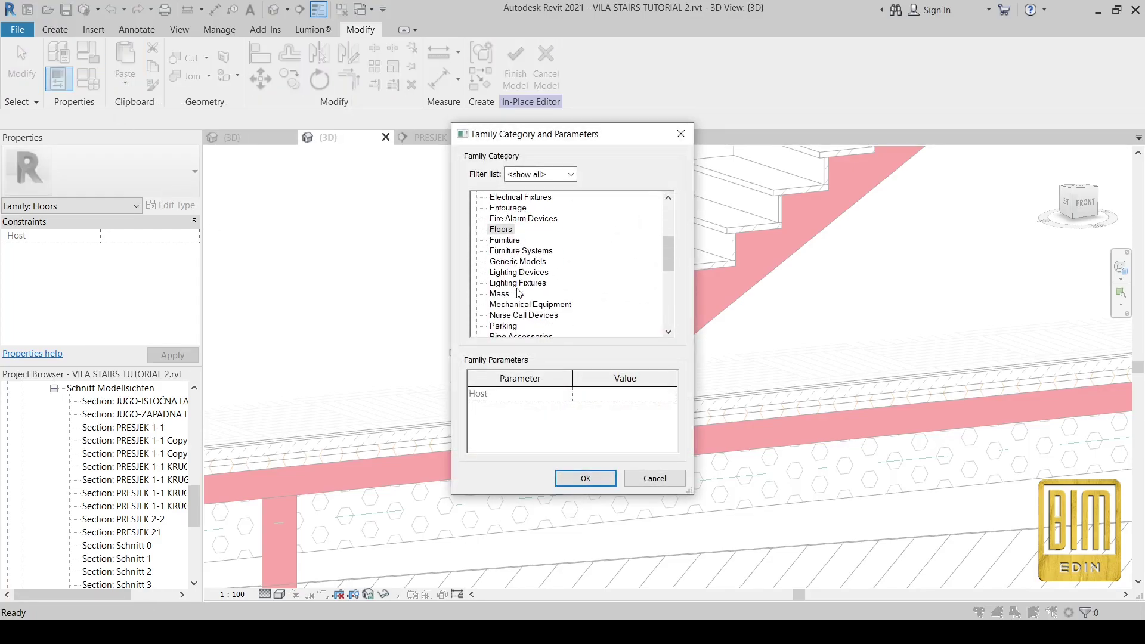
scroll(518, 293, down, 3)
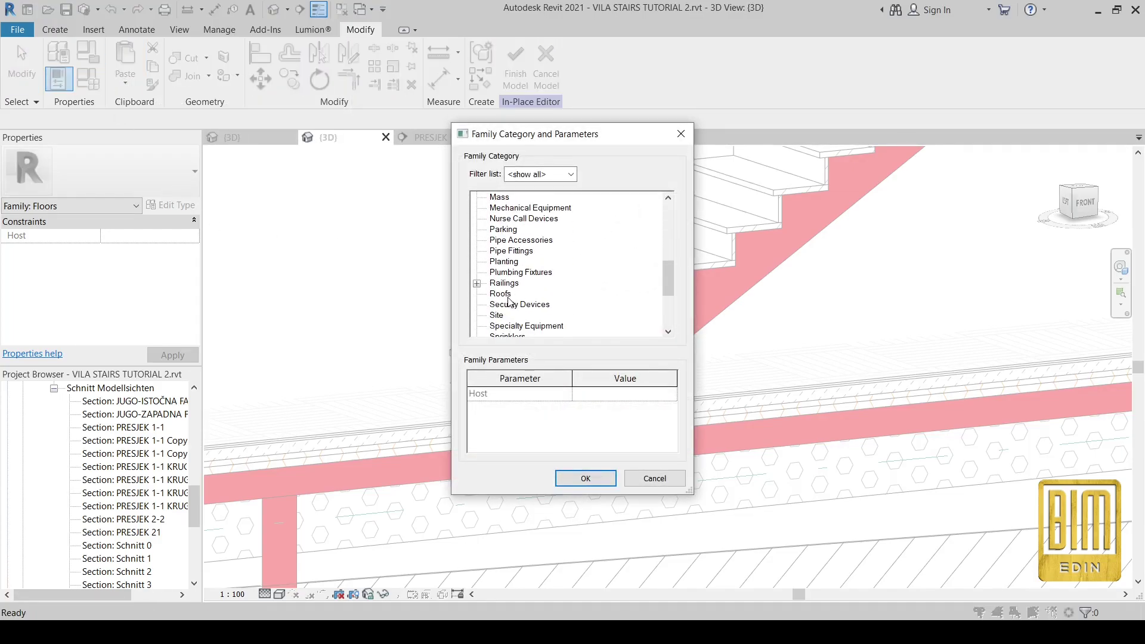
scroll(506, 325, down, 1)
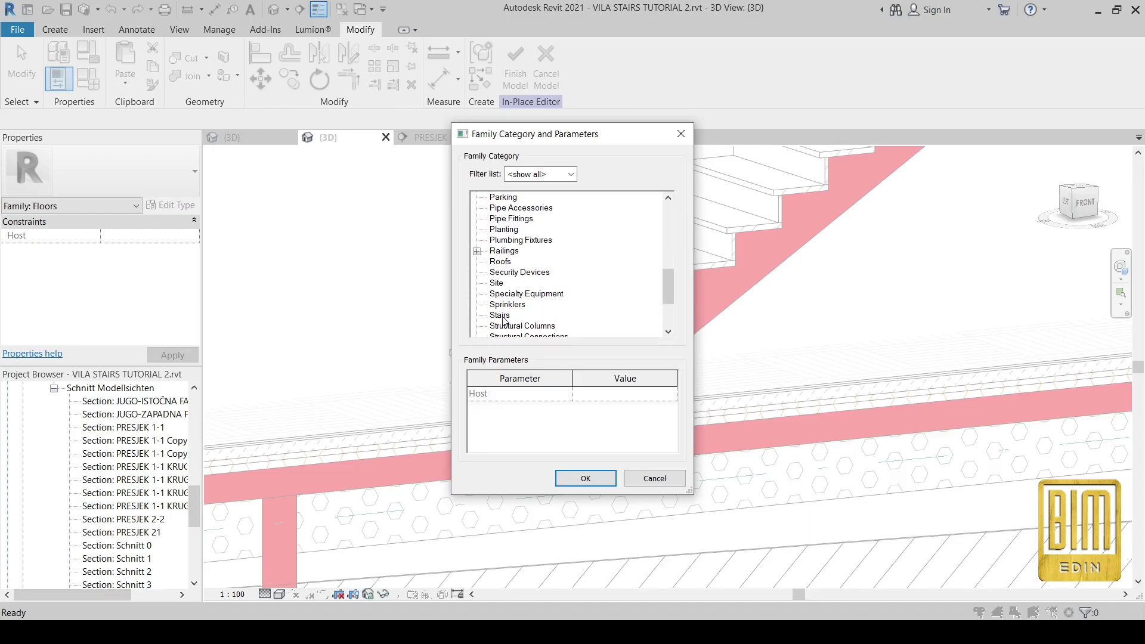
click(588, 477)
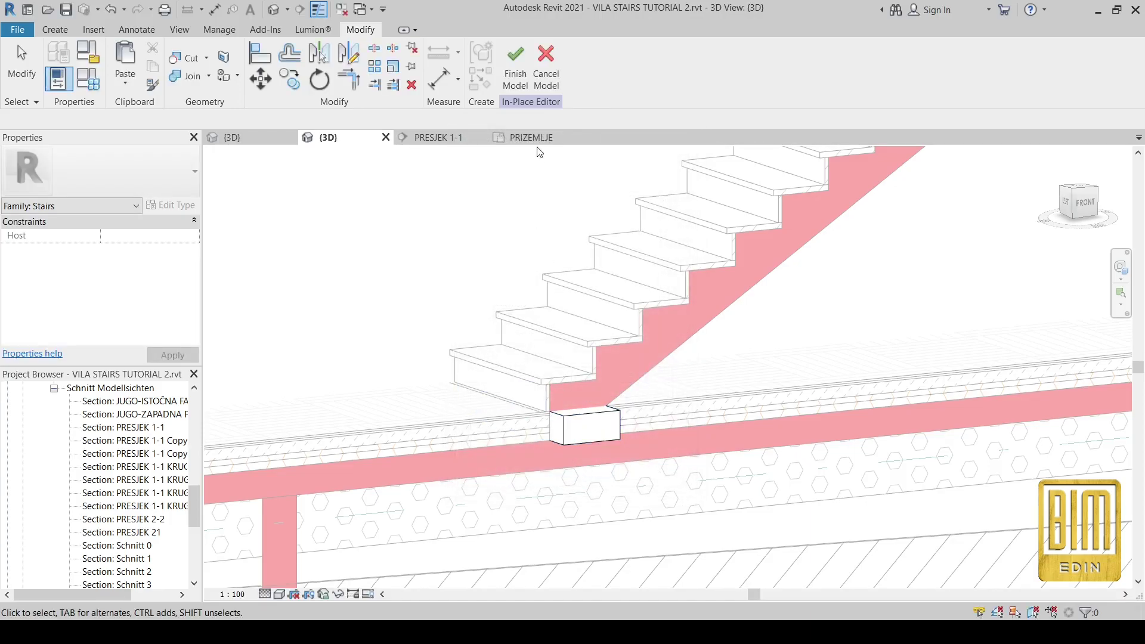
click(516, 66)
Step: Give the in-place block the Mark STAIRS, apply it and clear the selection
scroll(564, 460, up, 2)
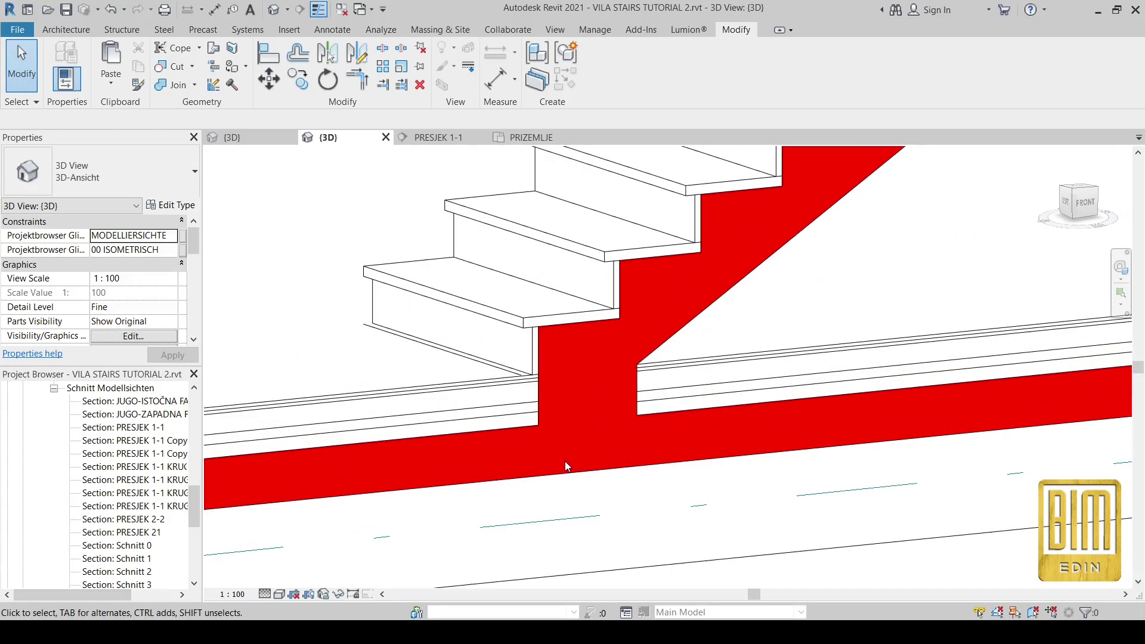
click(541, 396)
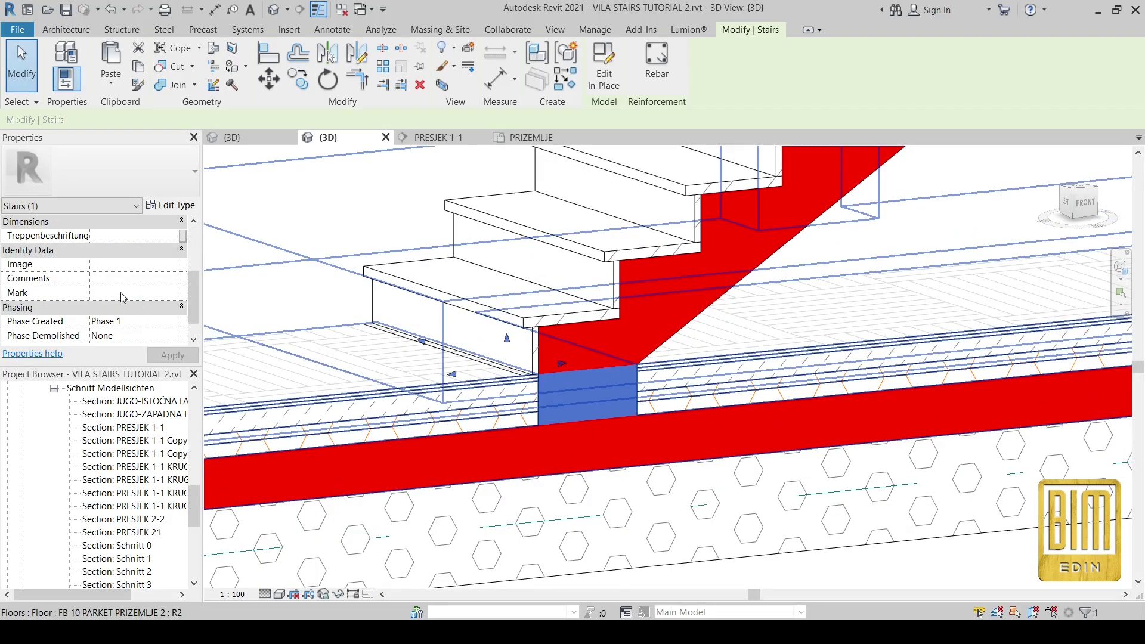
click(121, 292)
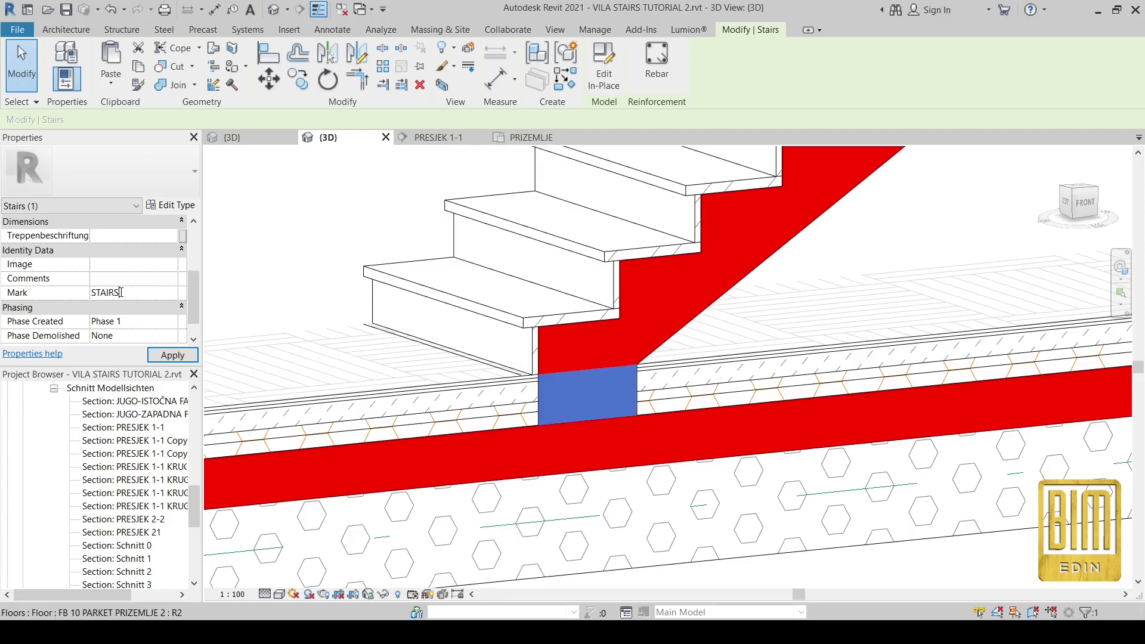
click(166, 353)
scroll(581, 319, down, 3)
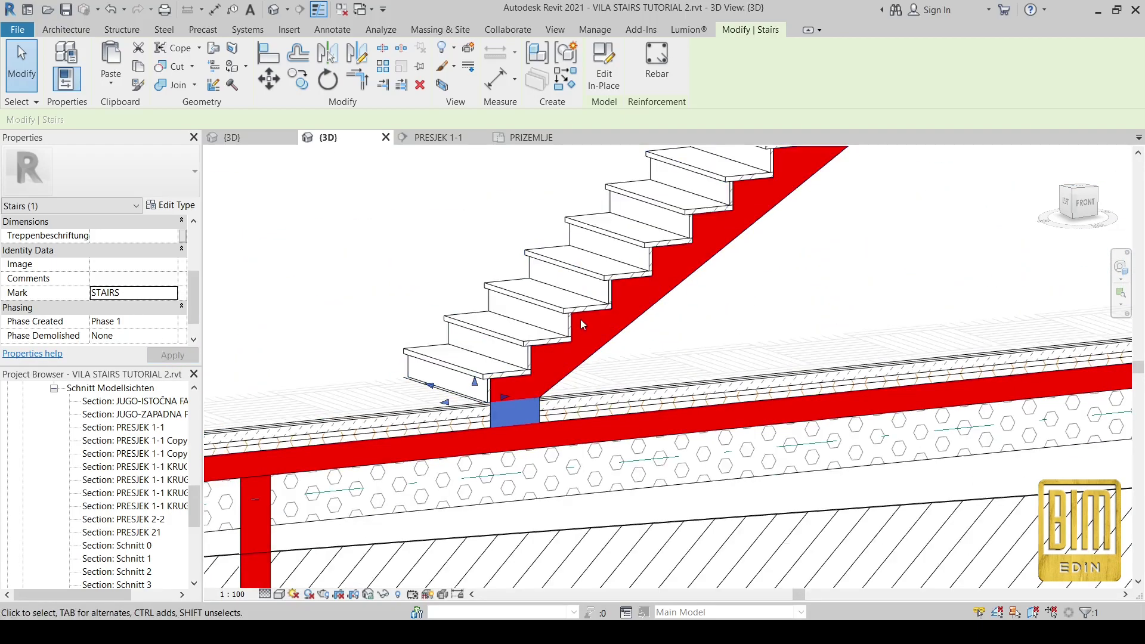
key(Escape)
Step: Select both cast-in-place stairs together, give them the Mark STAIRS, and clear the selection
click(579, 315)
scroll(597, 310, down, 4)
scroll(653, 290, up, 2)
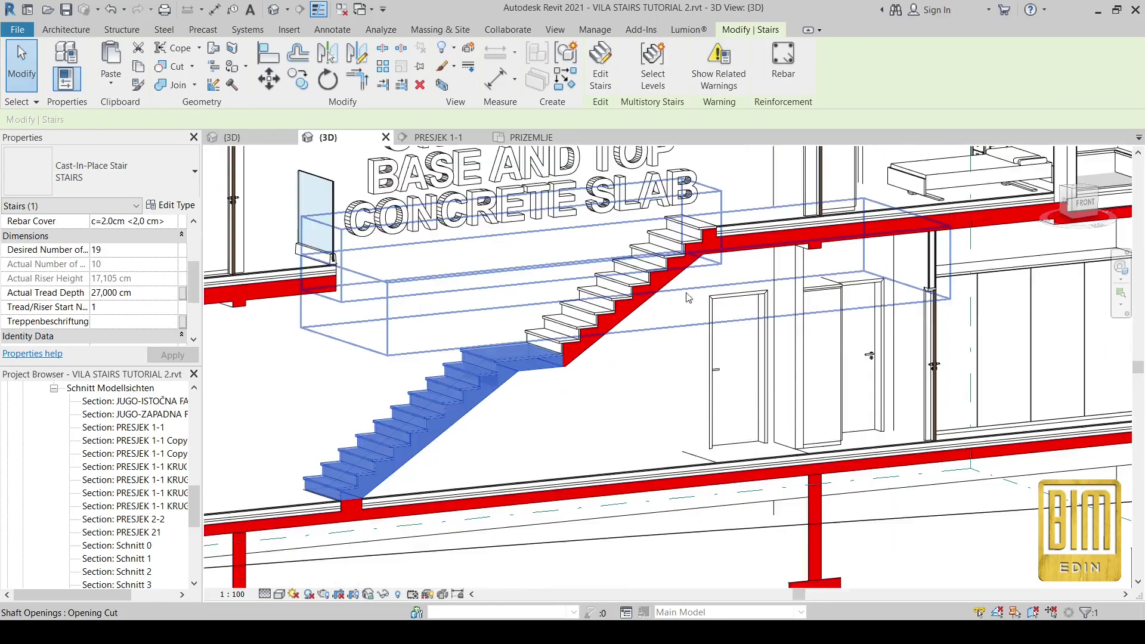
ctrl+click(650, 285)
scroll(132, 295, down, 3)
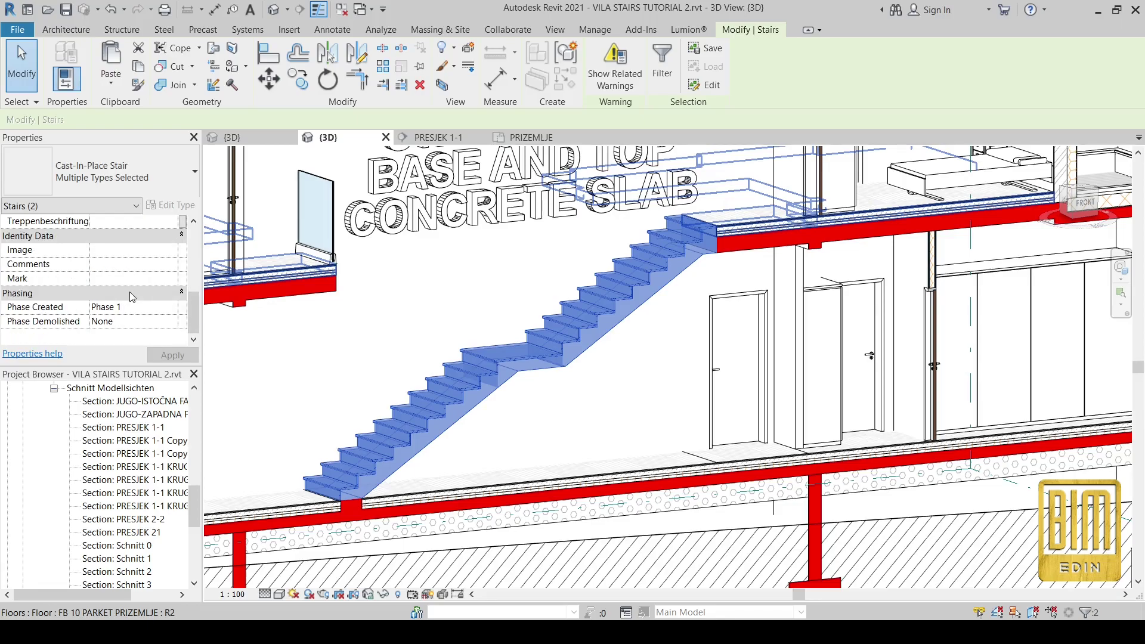
click(130, 293)
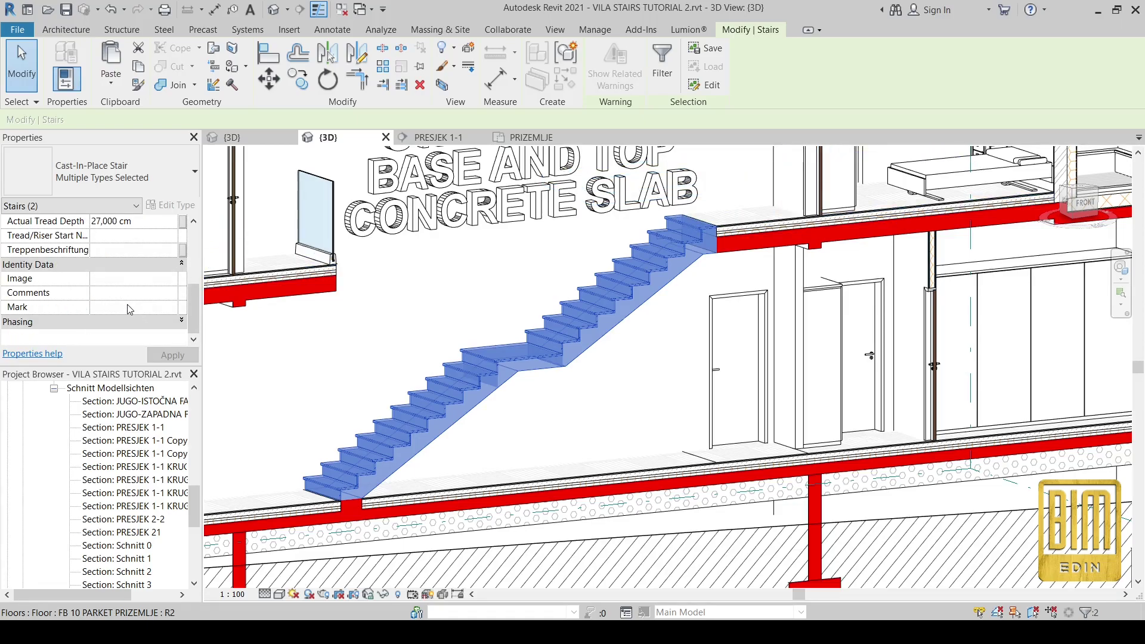
click(129, 305)
text(STAIRS)
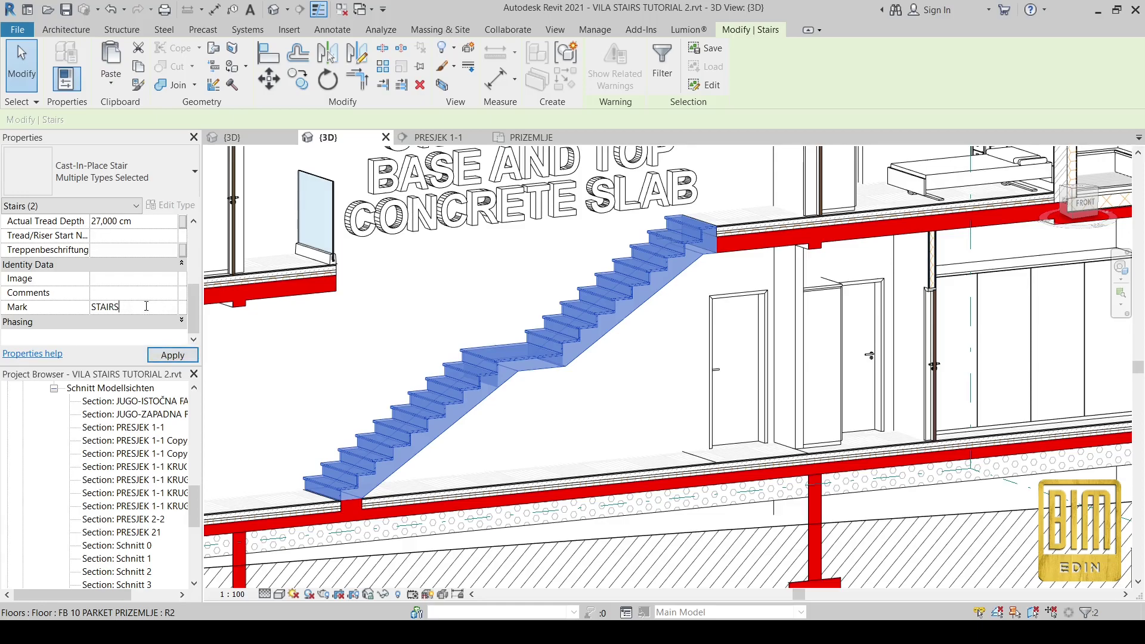
key(Return)
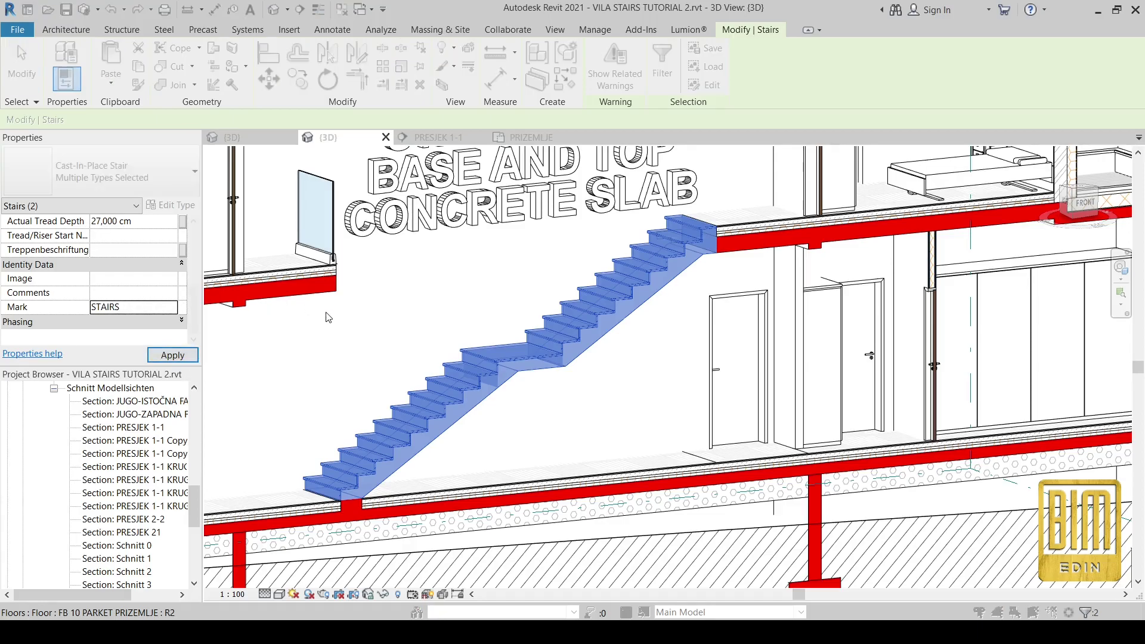
click(624, 367)
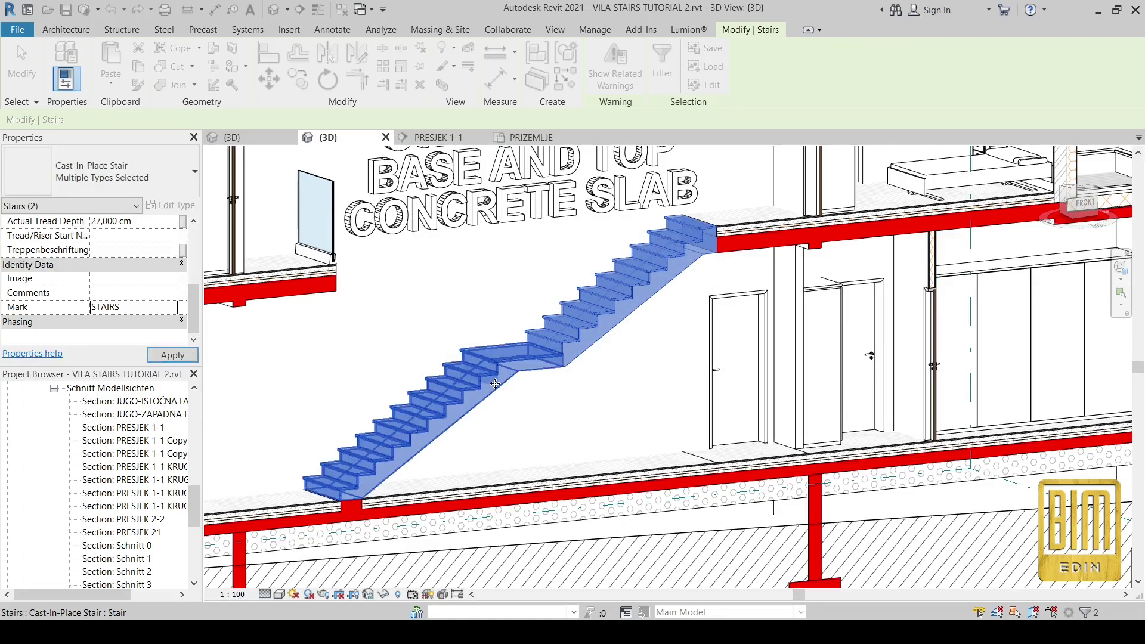
click(353, 335)
click(319, 391)
Step: Start a new material takeoff for the Stairs category and choose its phase
scroll(96, 465, down, 5)
scroll(123, 497, down, 2)
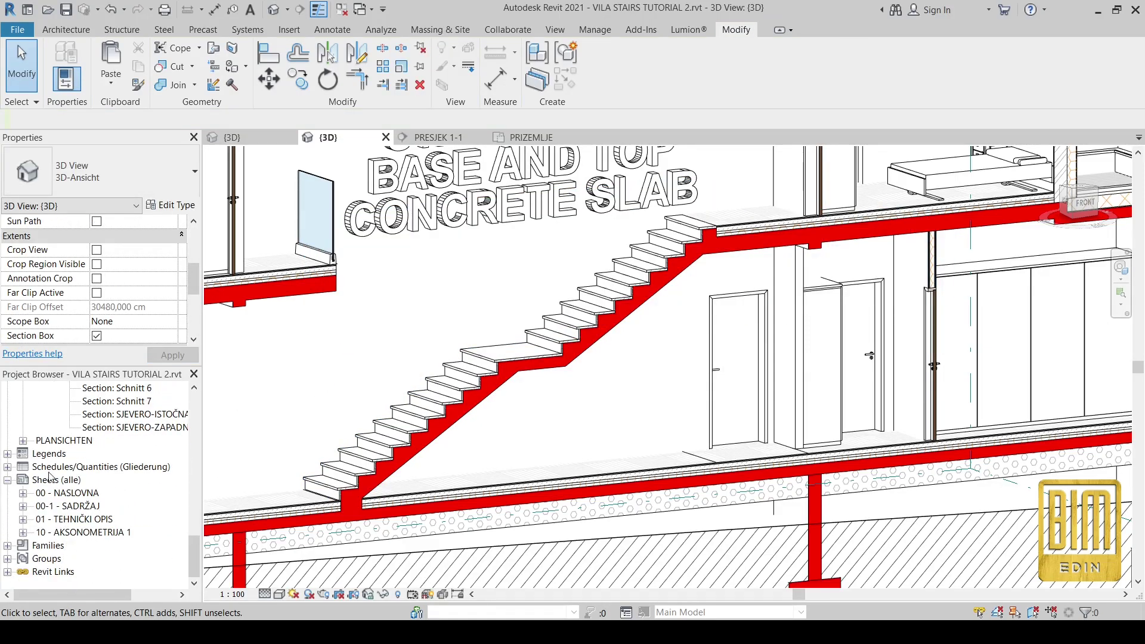
click(7, 467)
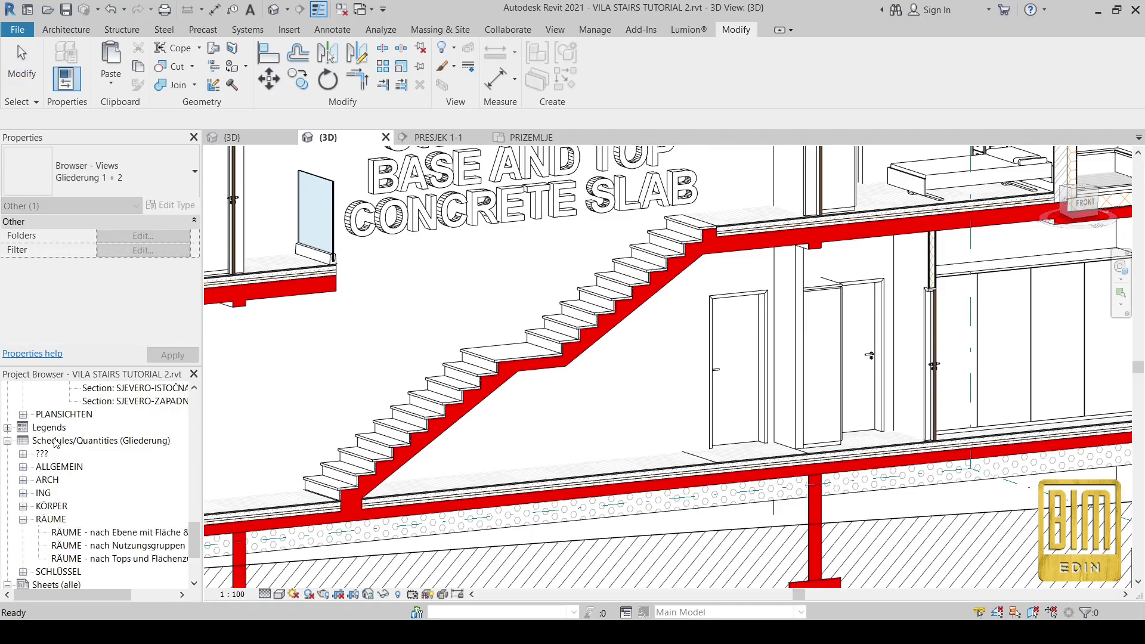
right_click(55, 441)
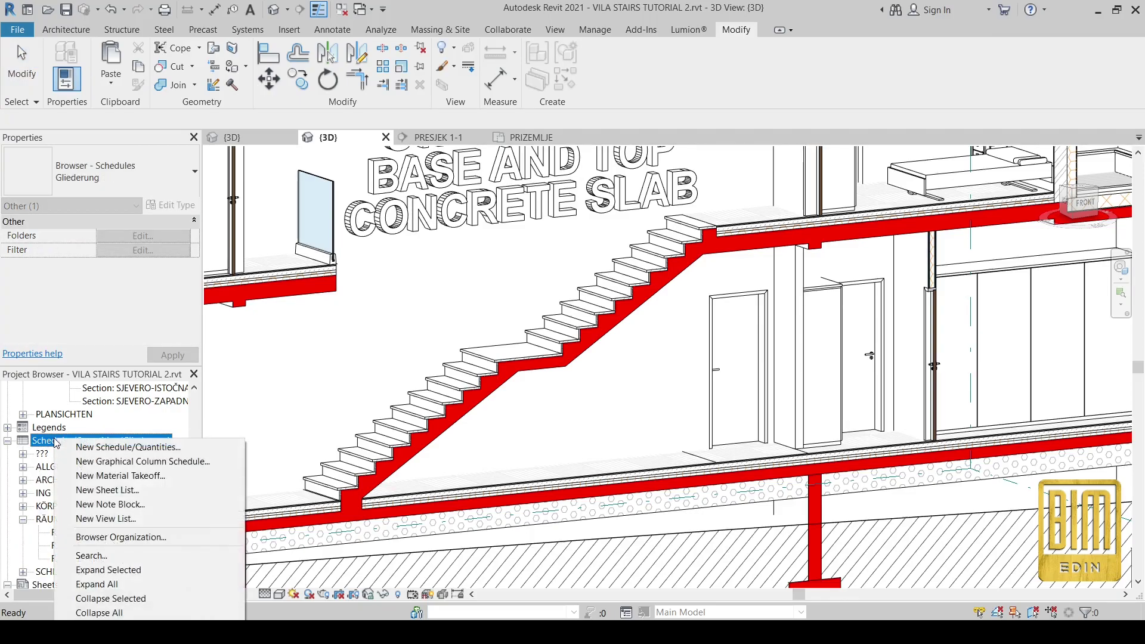
click(124, 476)
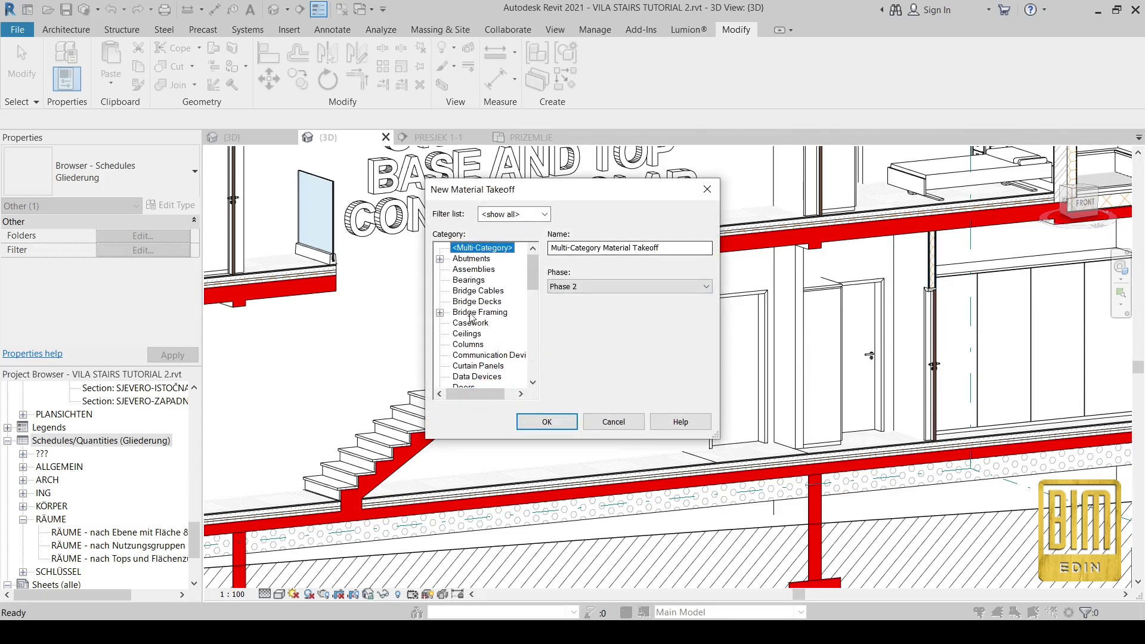
scroll(500, 359, down, 4)
scroll(500, 359, down, 5)
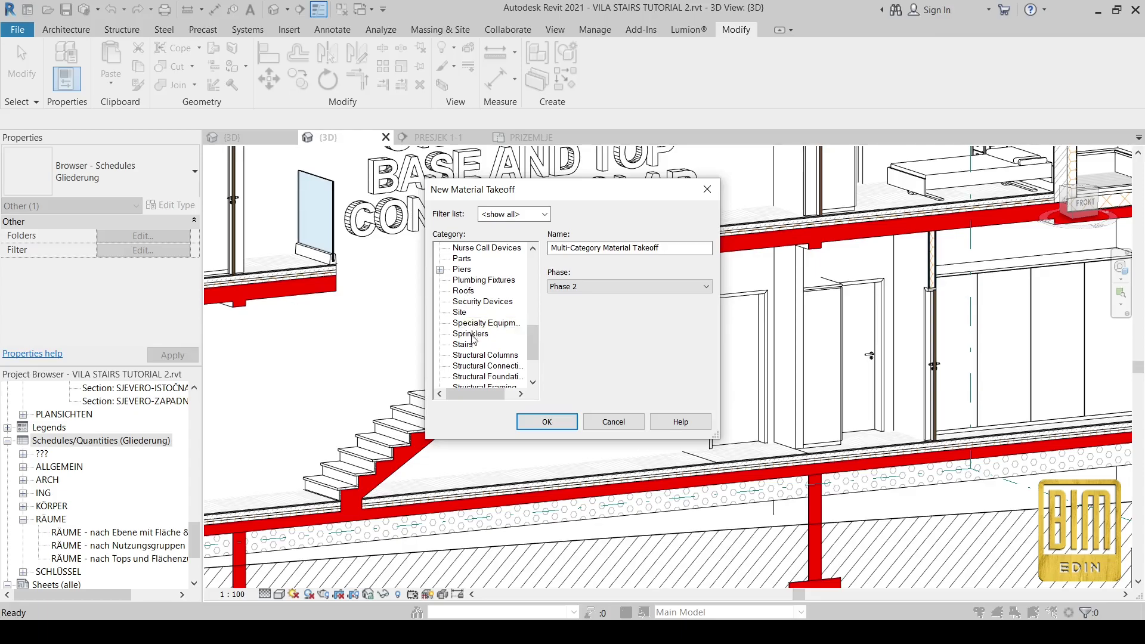
click(462, 345)
click(593, 286)
click(597, 299)
click(561, 425)
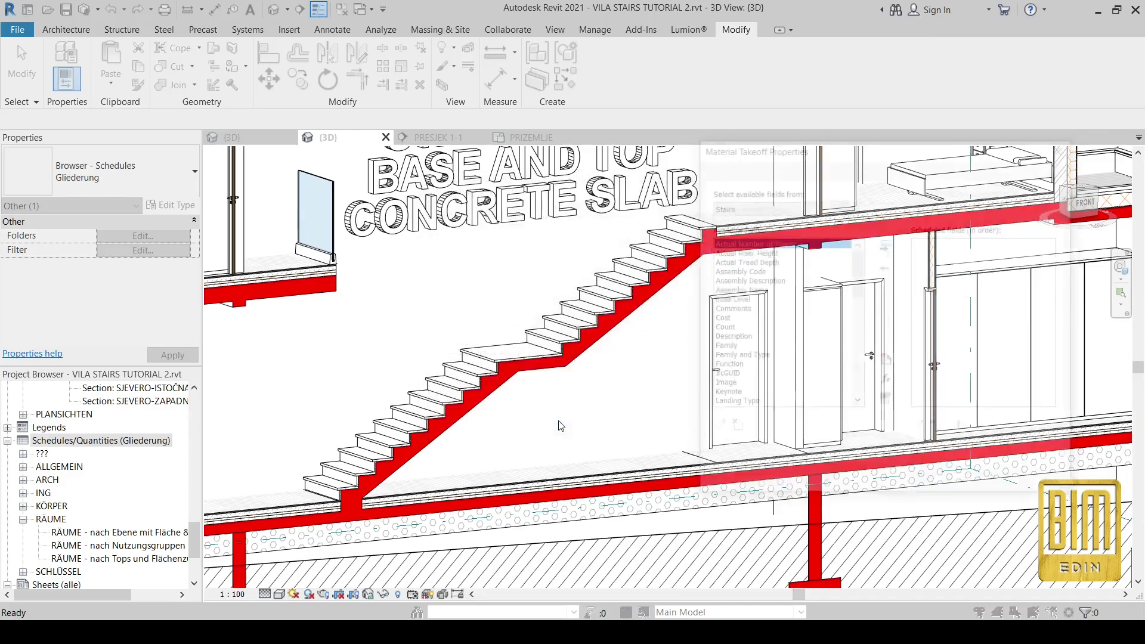
Step: Add the fields Mark and Material: Volume to the scheduled fields of the material takeoff
scroll(757, 350, down, 3)
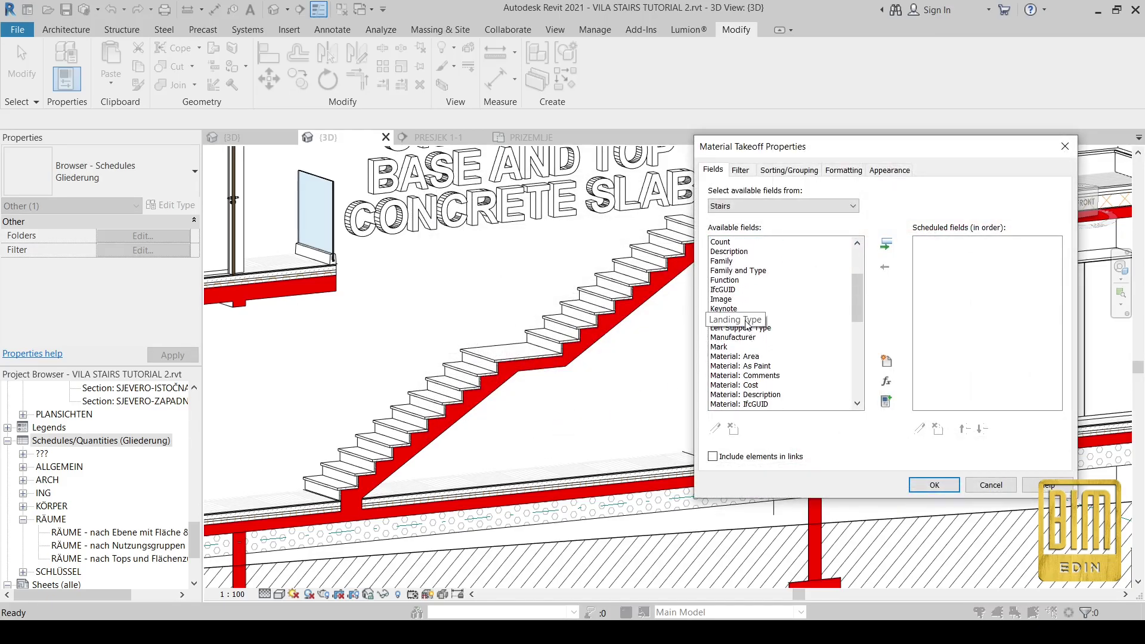
click(722, 346)
click(887, 245)
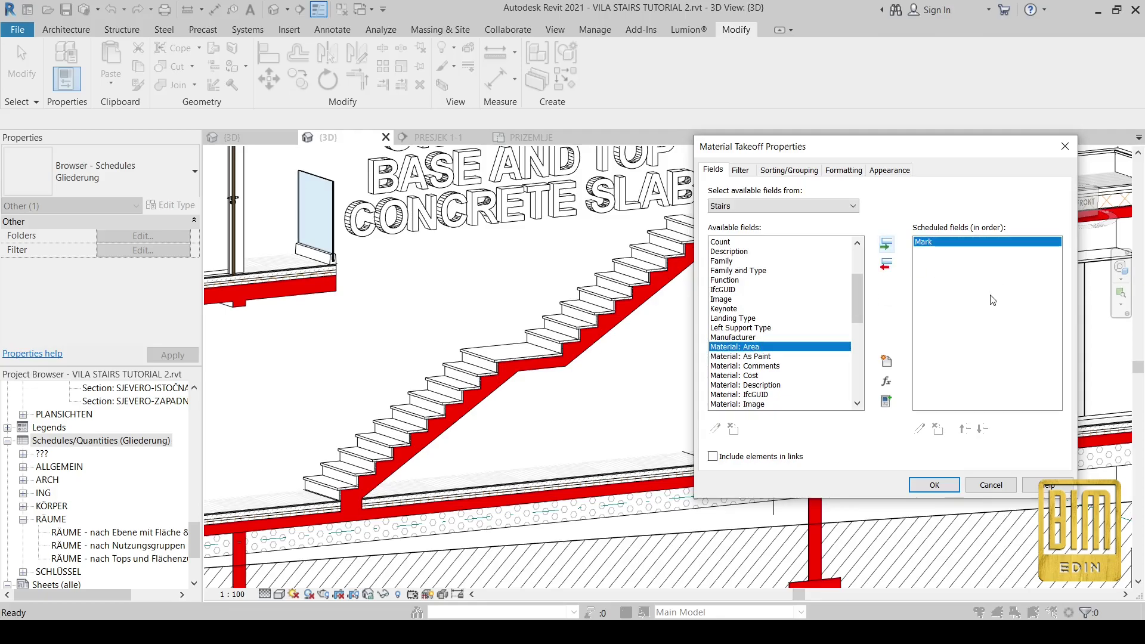
scroll(798, 388, down, 4)
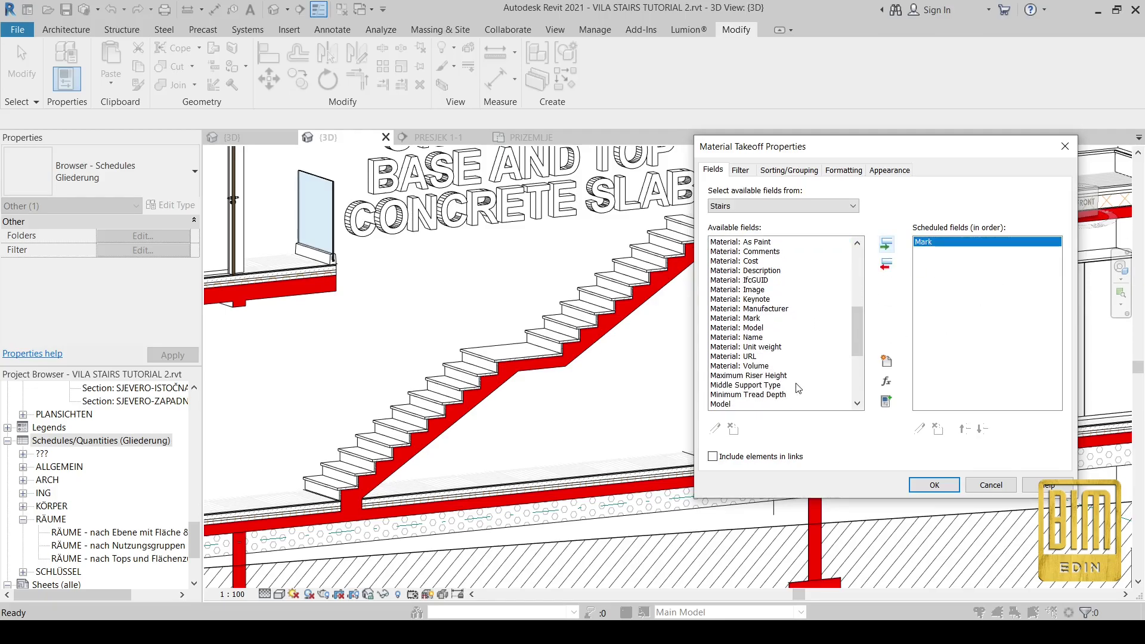
click(748, 366)
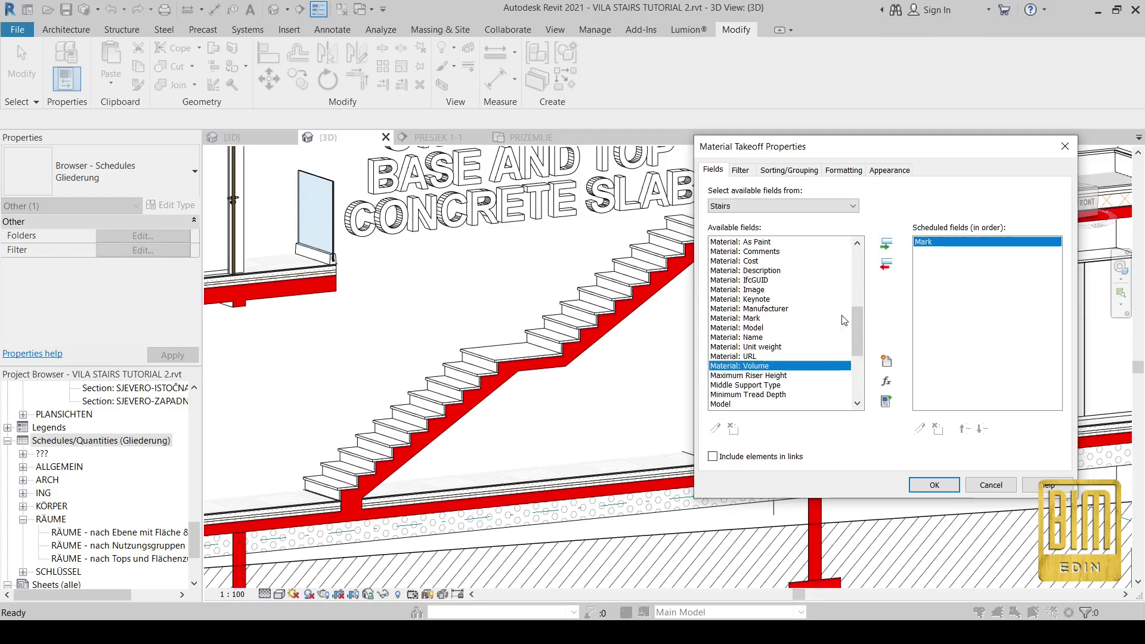
click(886, 245)
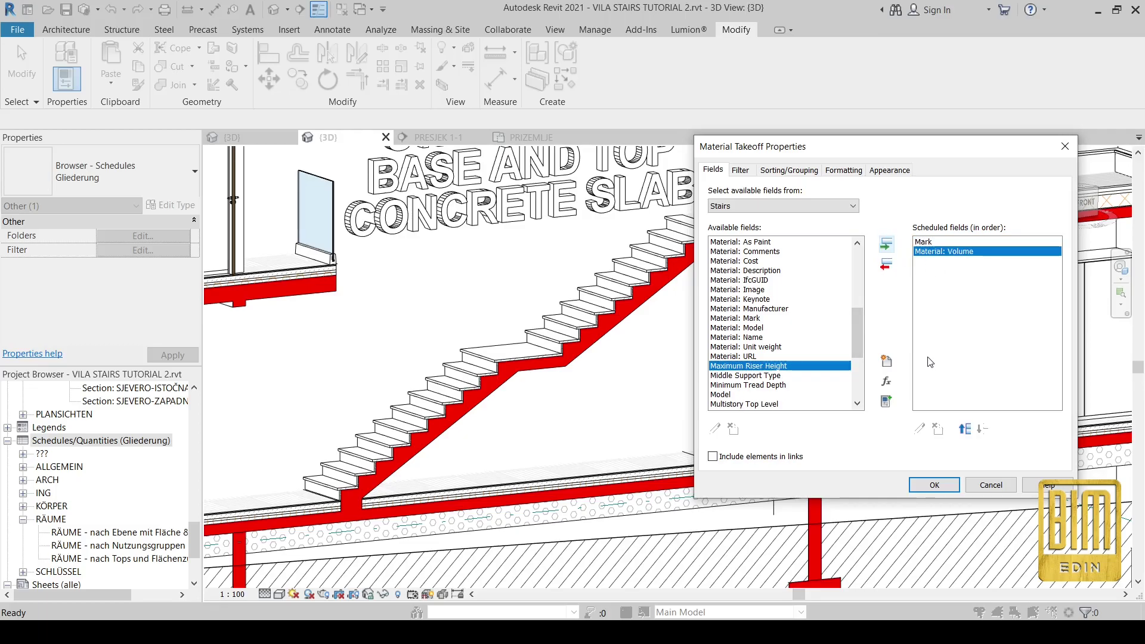
Step: Filter the material takeoff to elements whose Mark equals STAIRS
click(741, 172)
click(810, 194)
click(776, 215)
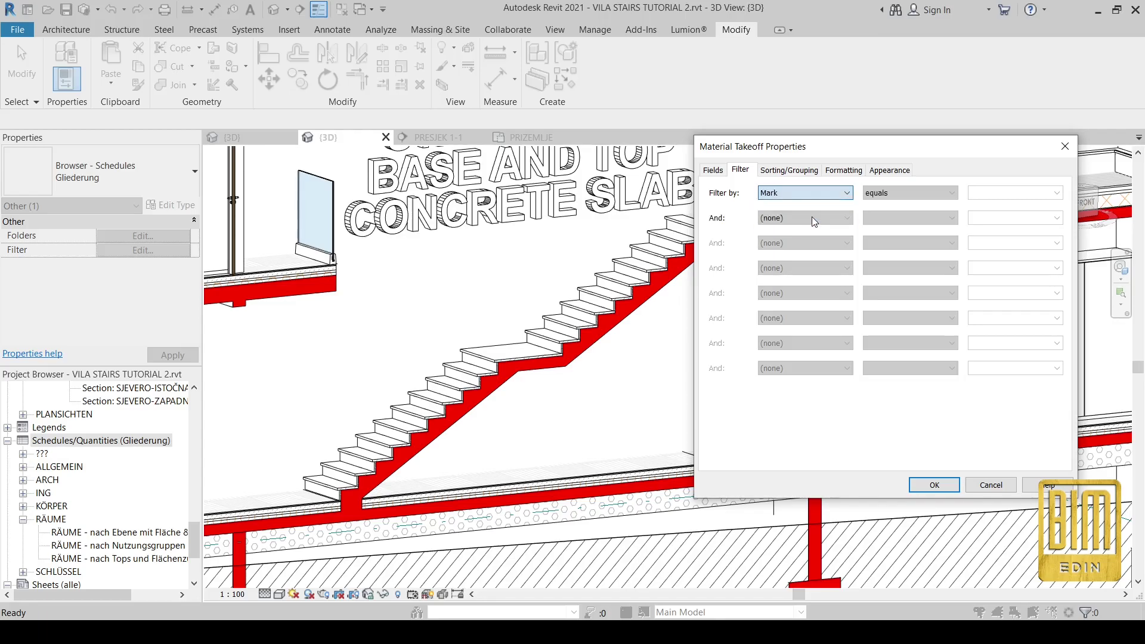
click(1058, 193)
click(1032, 206)
Step: Sort the material takeoff by Mark in ascending order and turn on grand totals with title, count and totals
click(789, 170)
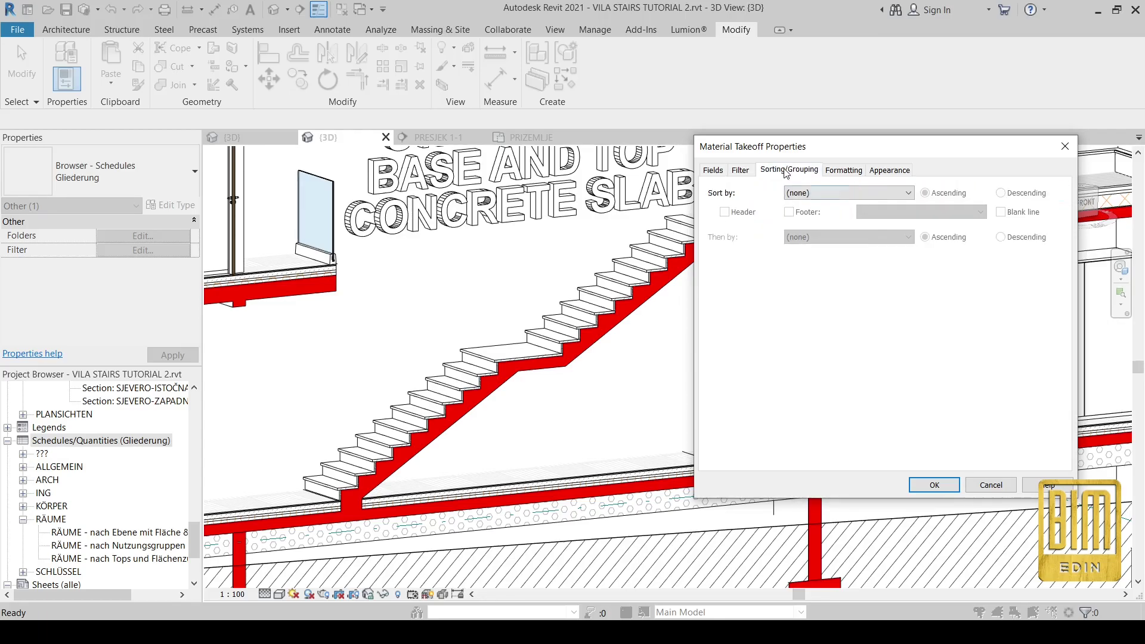
click(812, 192)
click(829, 216)
click(713, 371)
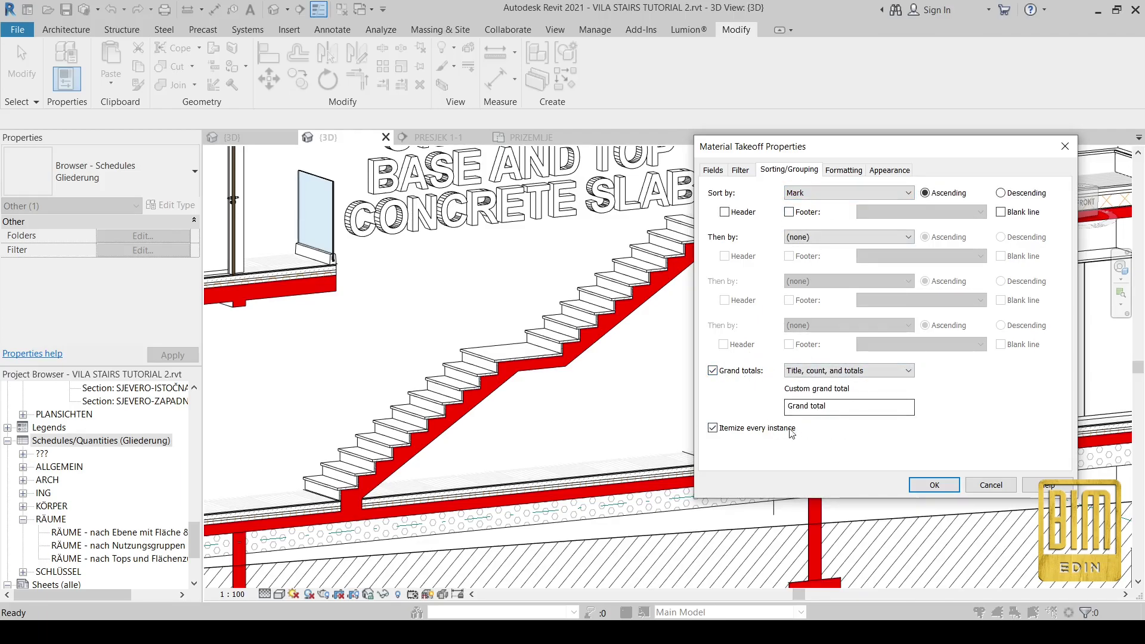
Step: Set the Material: Volume field to Calculate totals and create the stairs material takeoff
click(844, 170)
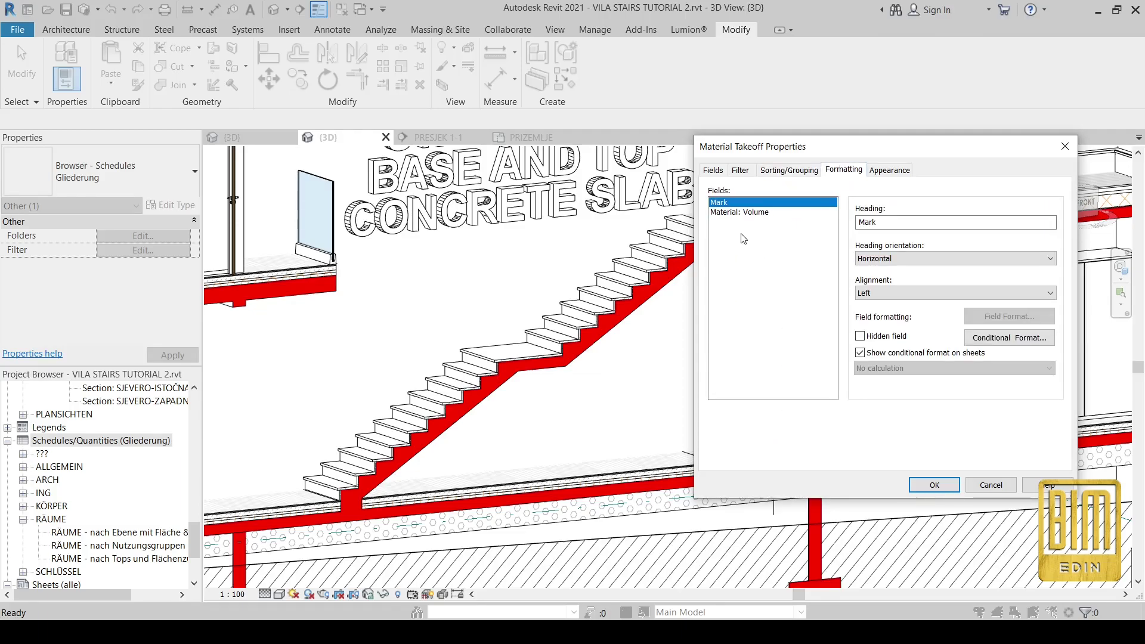
click(743, 213)
click(917, 369)
click(915, 391)
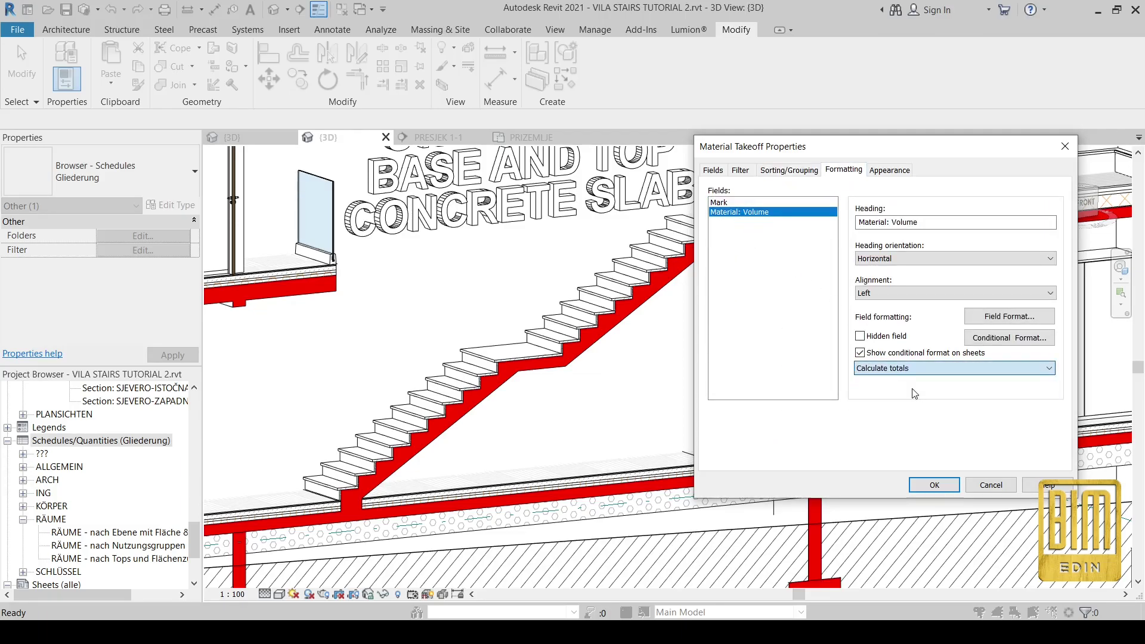
click(934, 485)
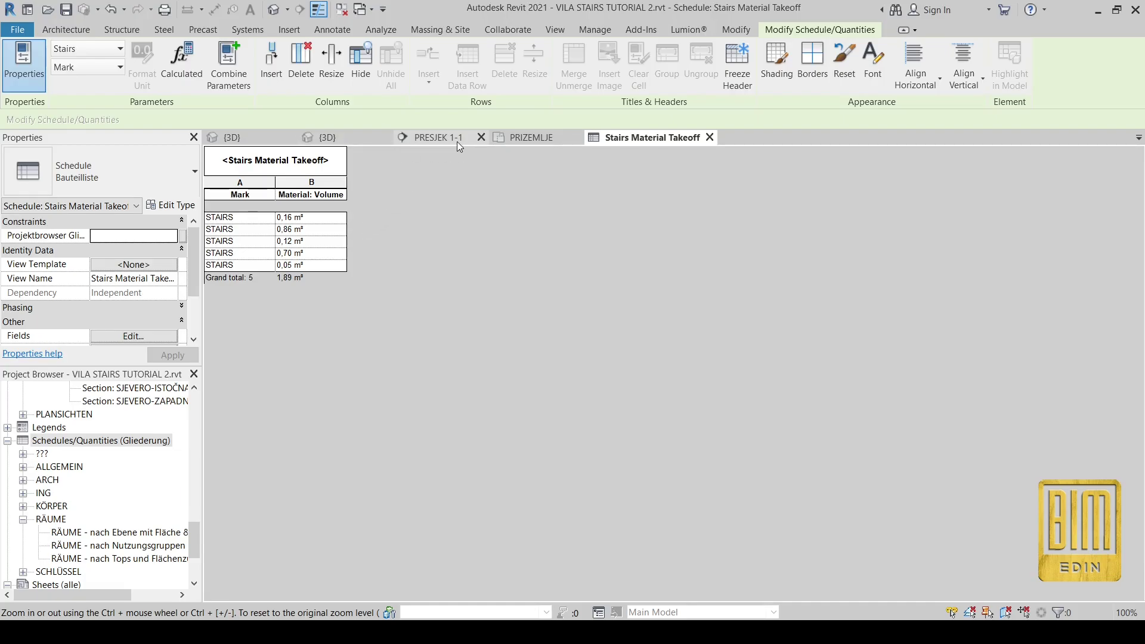
Step: Close all views except the 3D view of VILA STAIRS TUTORIAL 2.rvt, discarding changes to the other open project
click(537, 138)
click(576, 138)
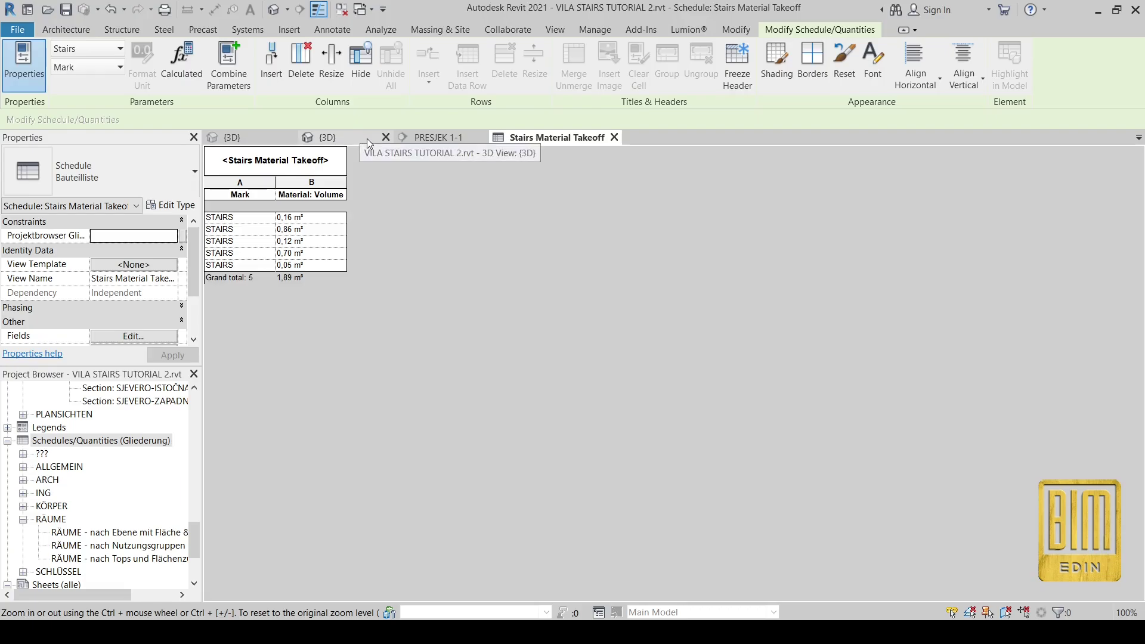
click(480, 138)
click(340, 138)
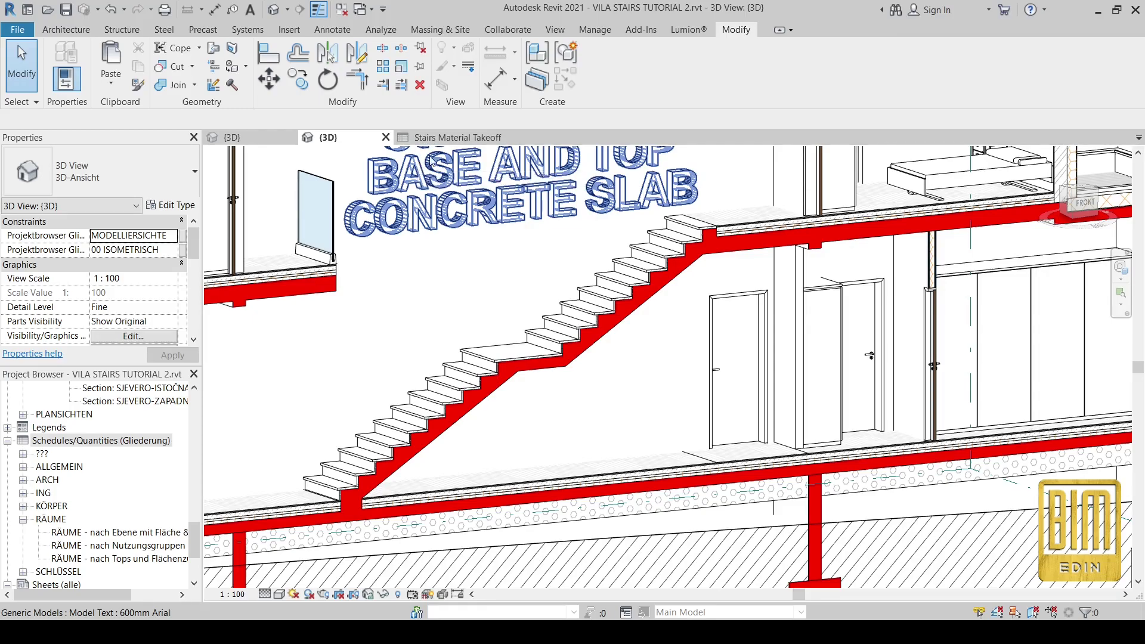
click(554, 29)
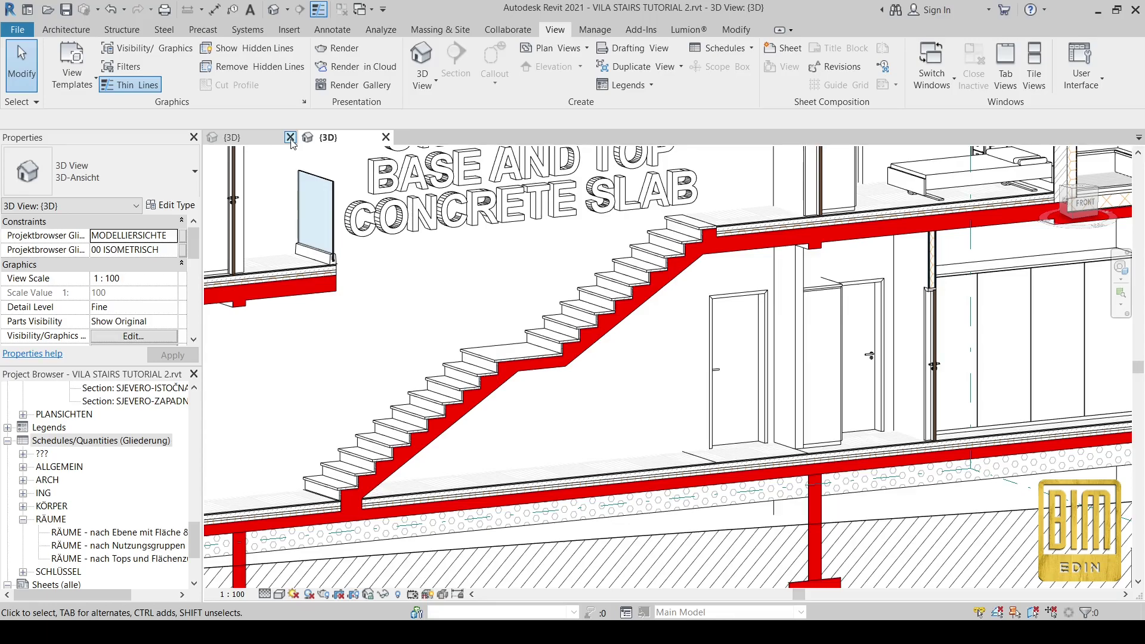
click(290, 137)
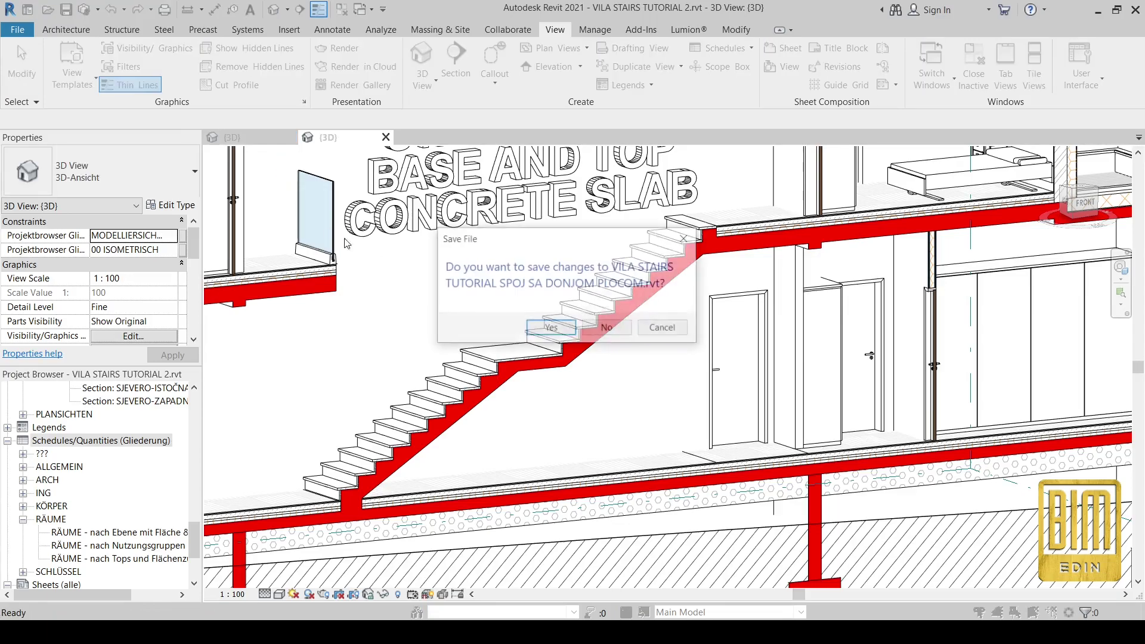
click(607, 329)
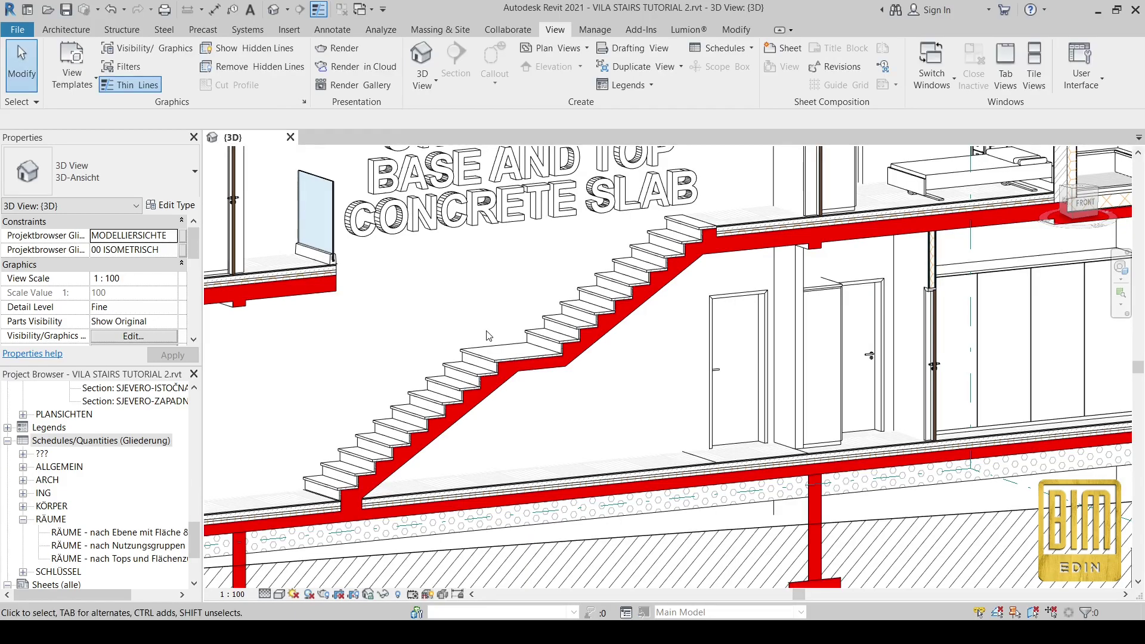
Step: Reopen the Stairs Material Takeoff schedule and tile it side by side with the 3D view
scroll(485, 335, down, 3)
scroll(482, 486, up, 3)
scroll(482, 486, down, 3)
scroll(441, 495, up, 4)
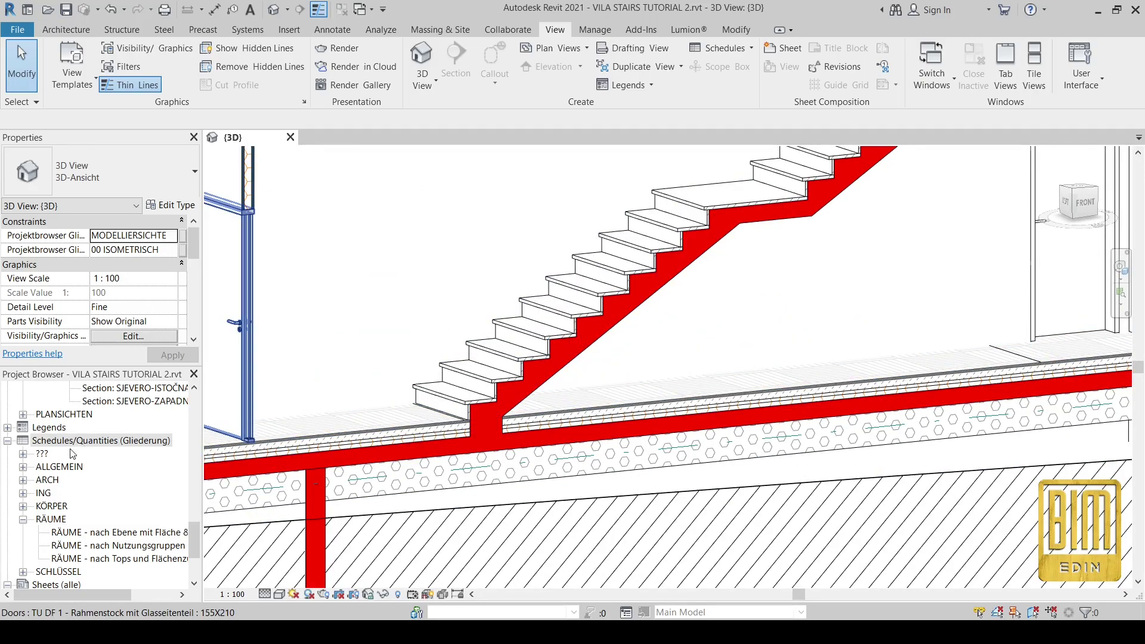
click(24, 454)
click(75, 506)
double_click(75, 507)
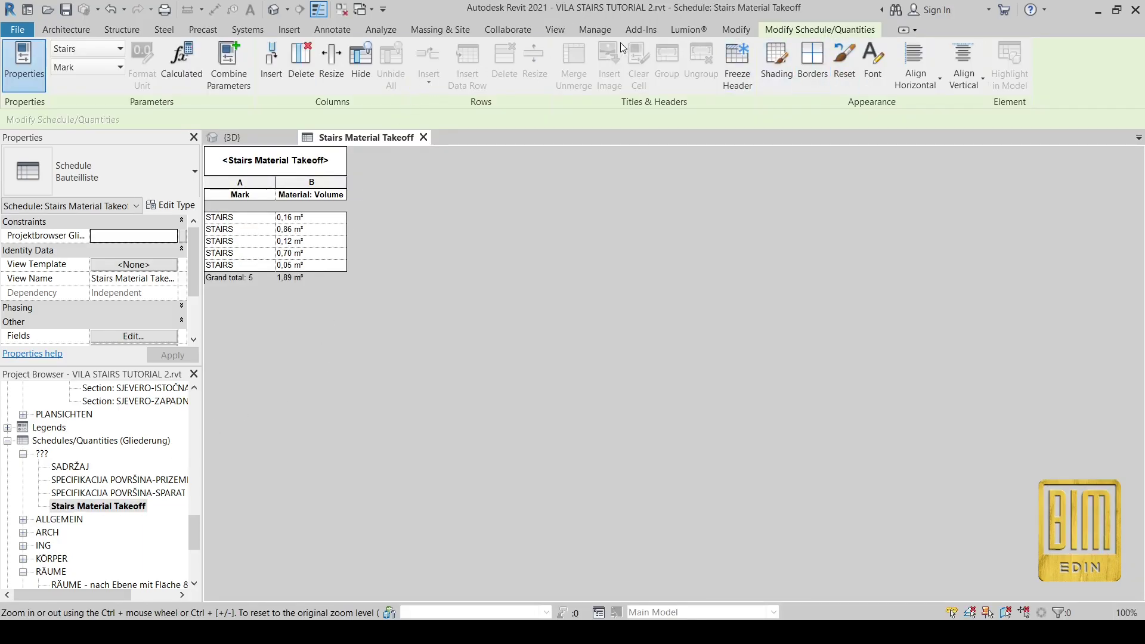
click(564, 33)
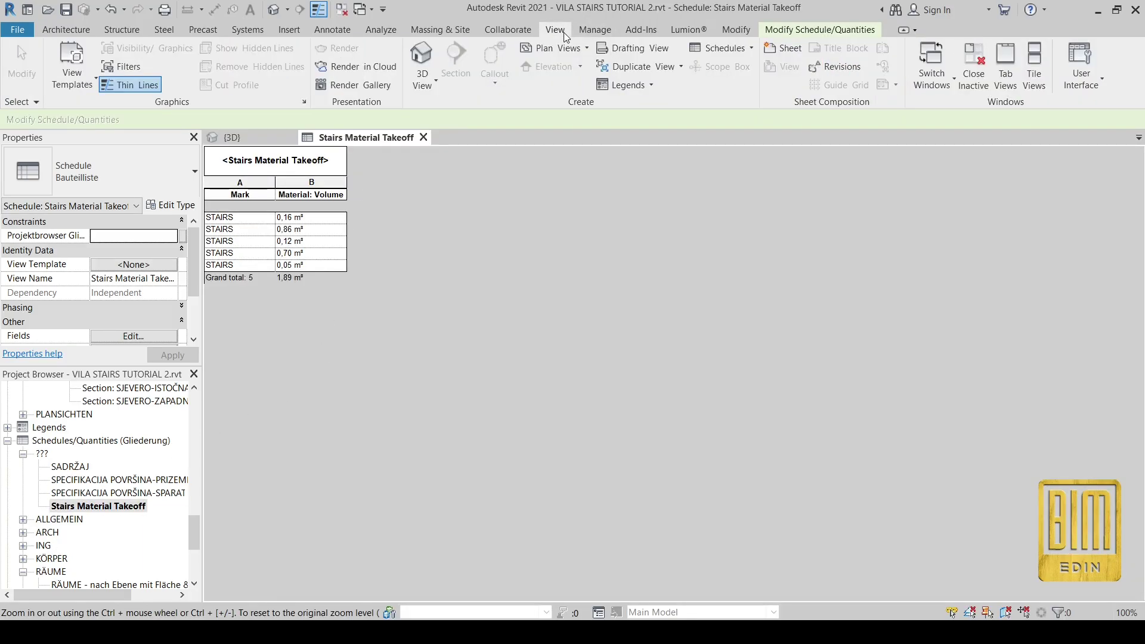
click(1033, 66)
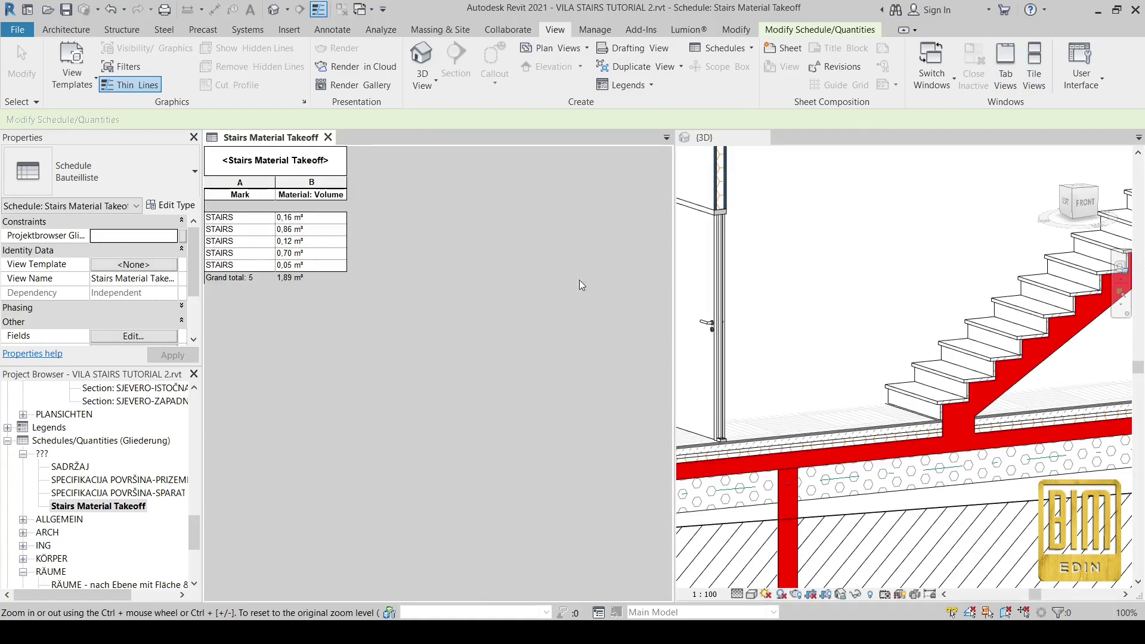
Step: Select the takeoff's Mark column to highlight the scheduled stairs and connecting block in the 3D view
scroll(919, 382, up, 6)
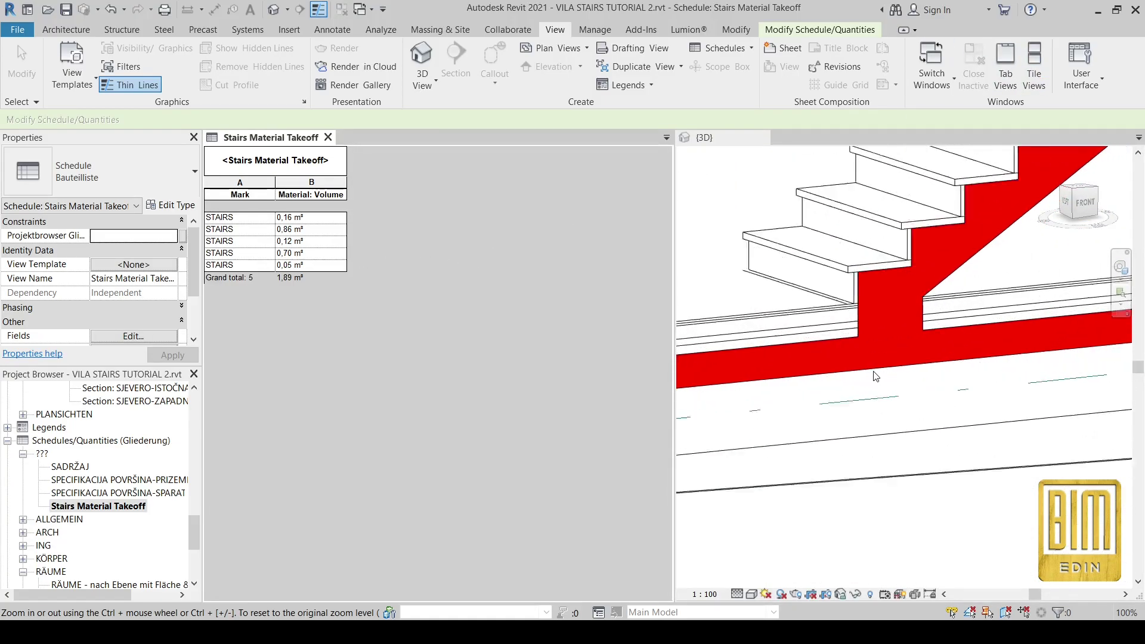
scroll(819, 385, down, 2)
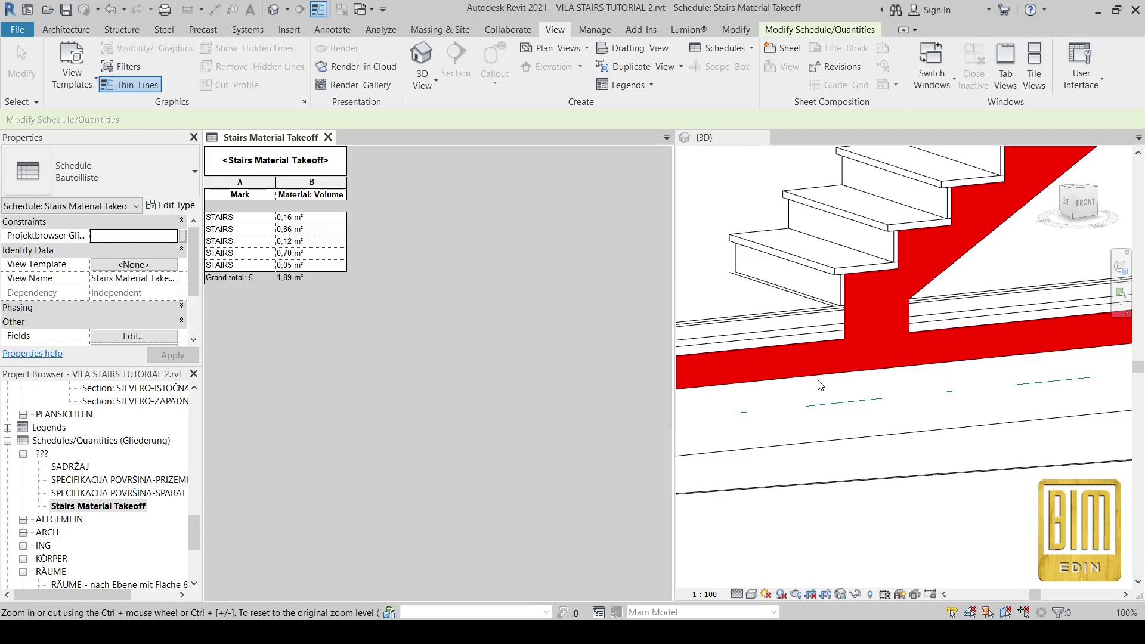
click(253, 190)
scroll(805, 386, down, 4)
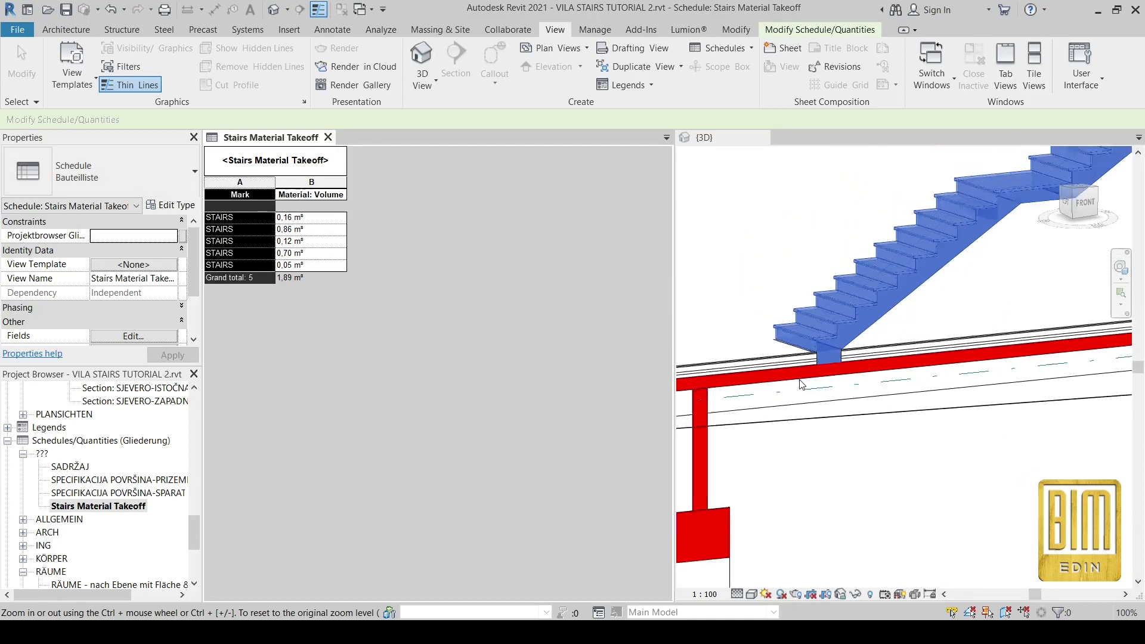
Step: Inspect the highlighted stairs and connecting block in the 3D view and select the cast-in-place stair
scroll(975, 267, up, 2)
scroll(975, 266, up, 1)
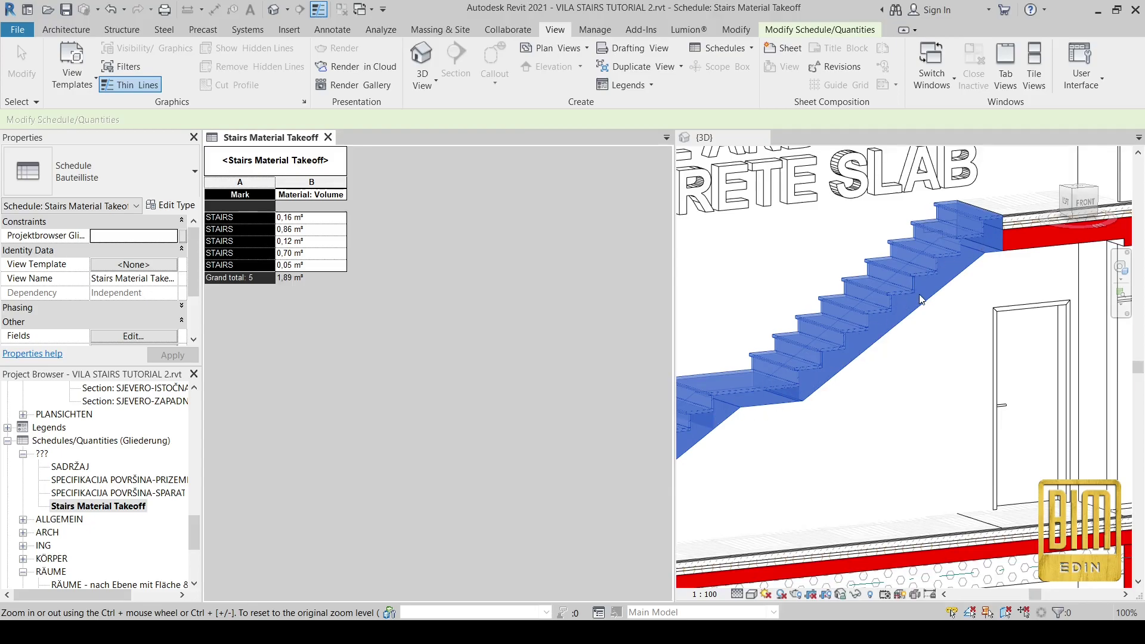
scroll(920, 299, down, 4)
scroll(778, 387, up, 4)
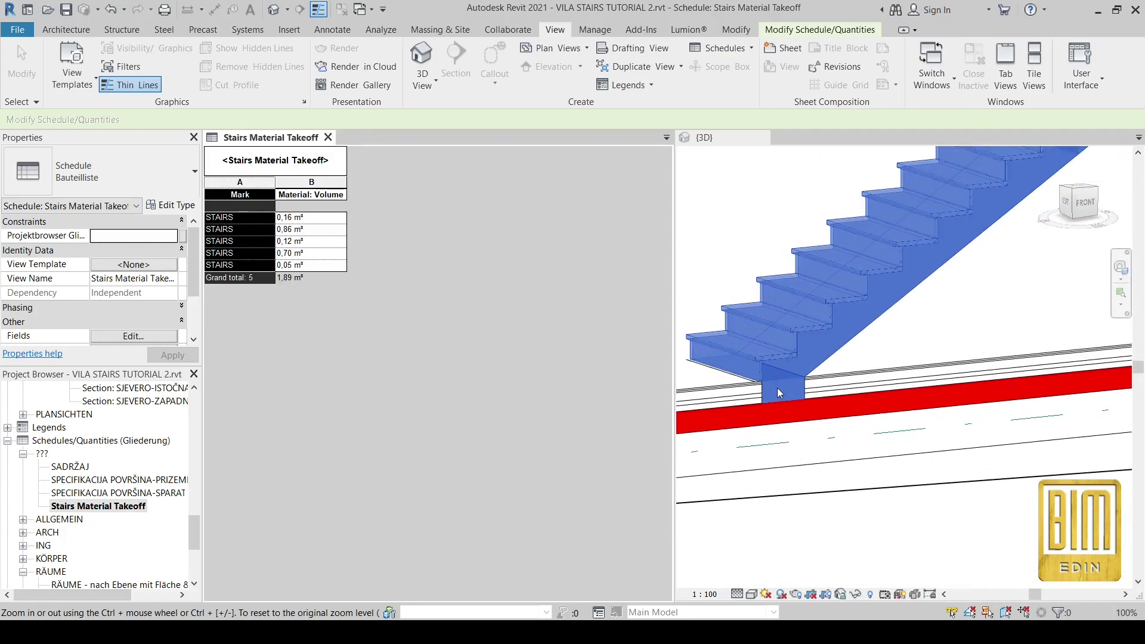
scroll(775, 391, up, 1)
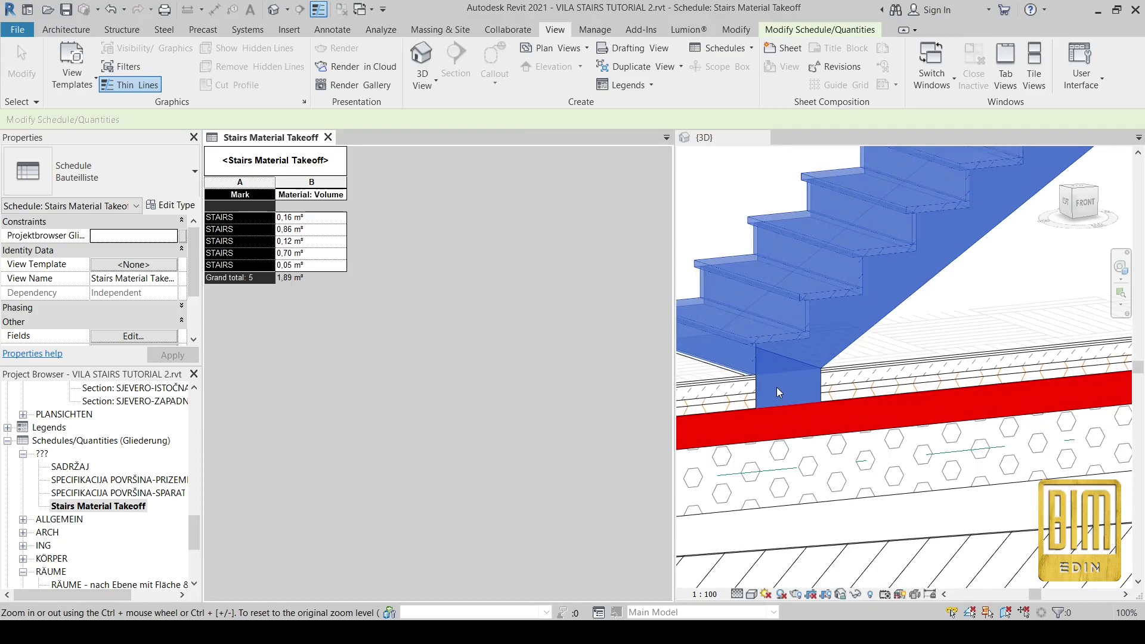
click(801, 341)
click(797, 338)
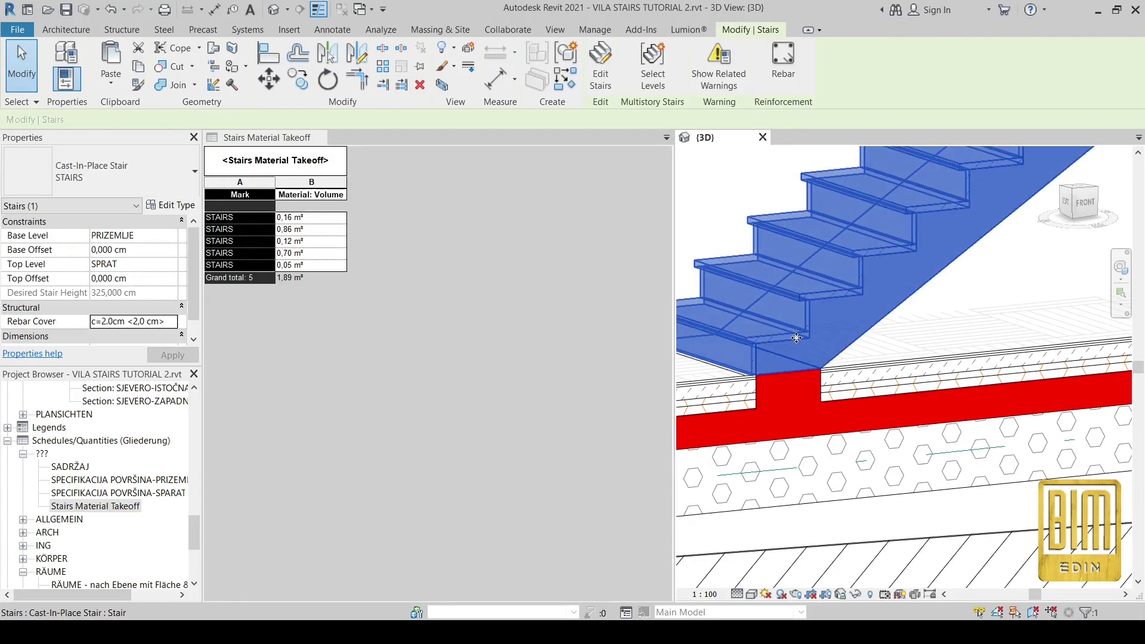
Step: Delete the in-place connecting block between the lowest step and the base slab
click(811, 388)
key(Escape)
click(815, 382)
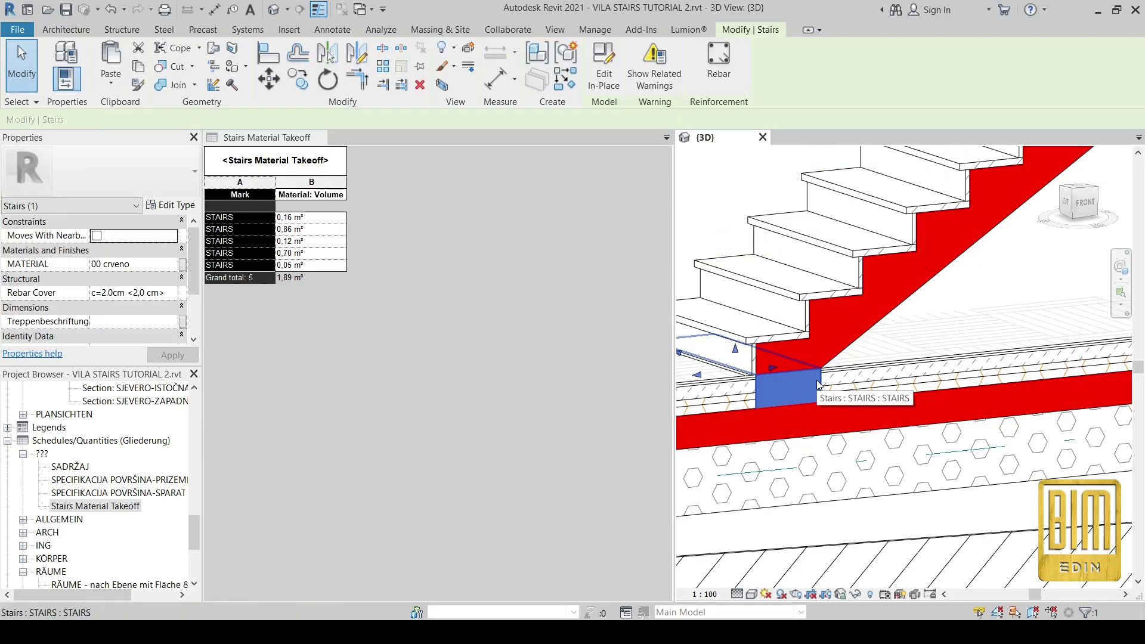
right_click(810, 384)
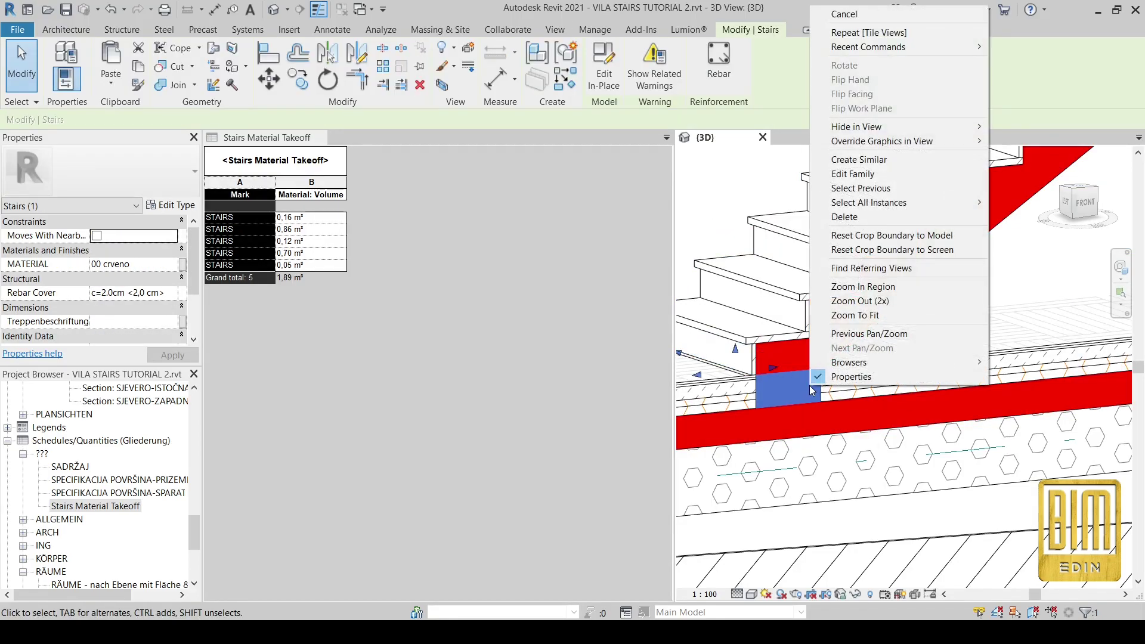
click(850, 217)
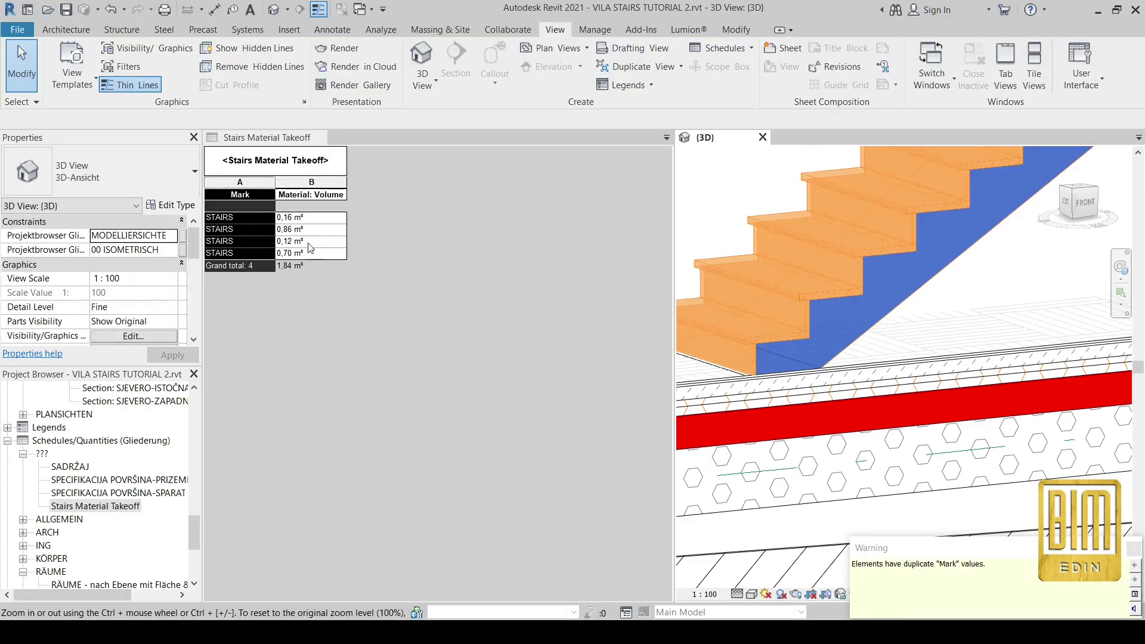
Step: Undo, redo and again undo the connecting block's deletion to compare the takeoff, and dismiss the duplicate Mark warning
click(109, 11)
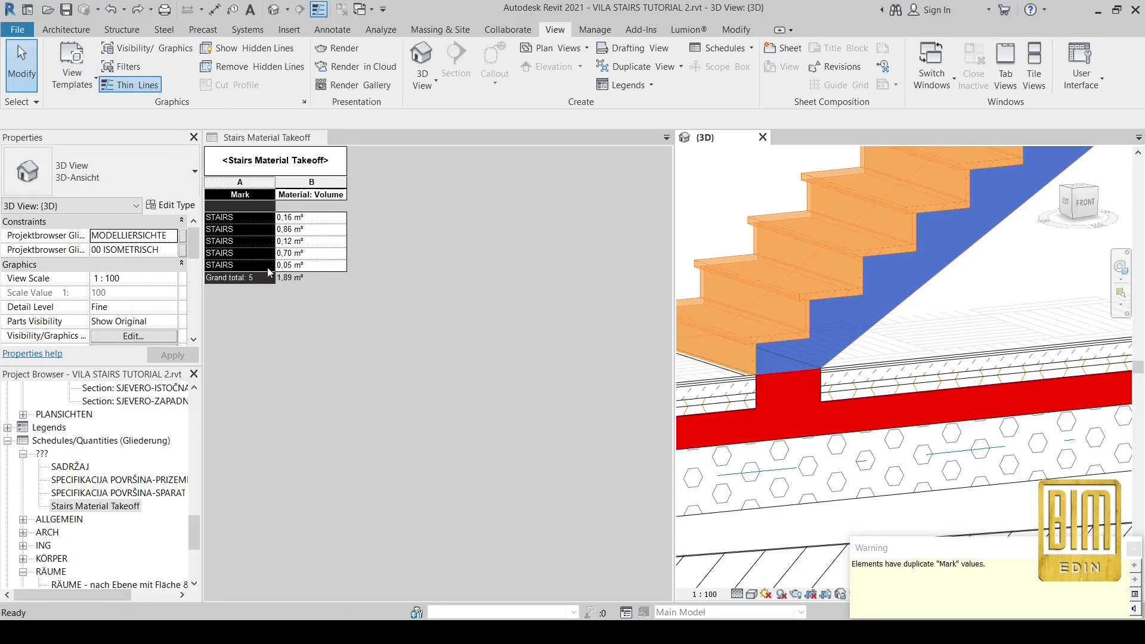
click(137, 10)
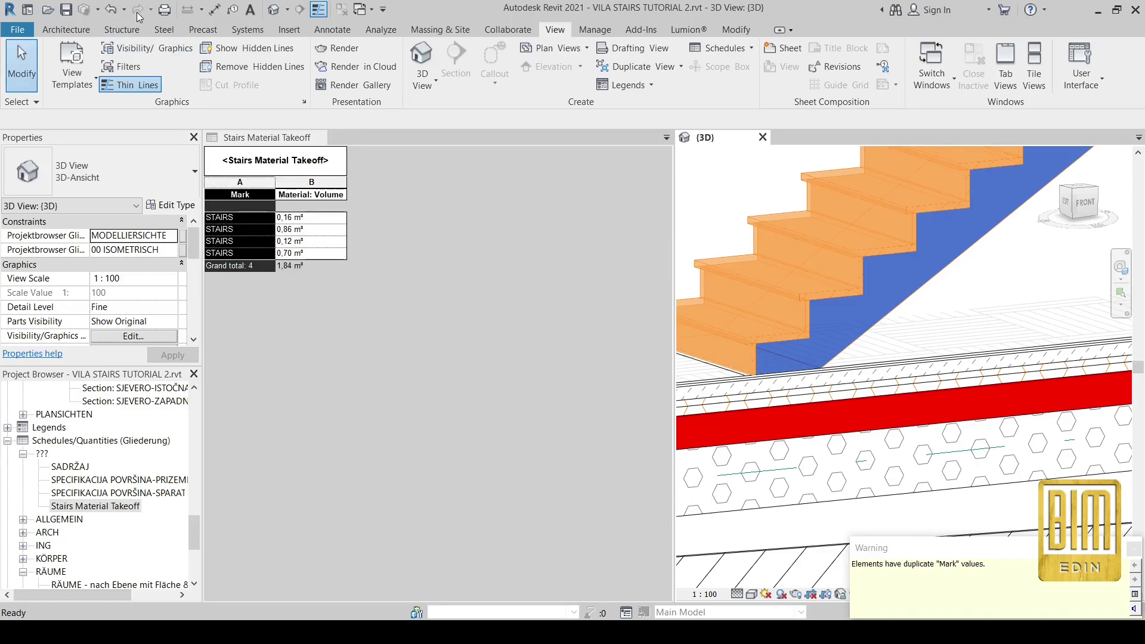
click(109, 10)
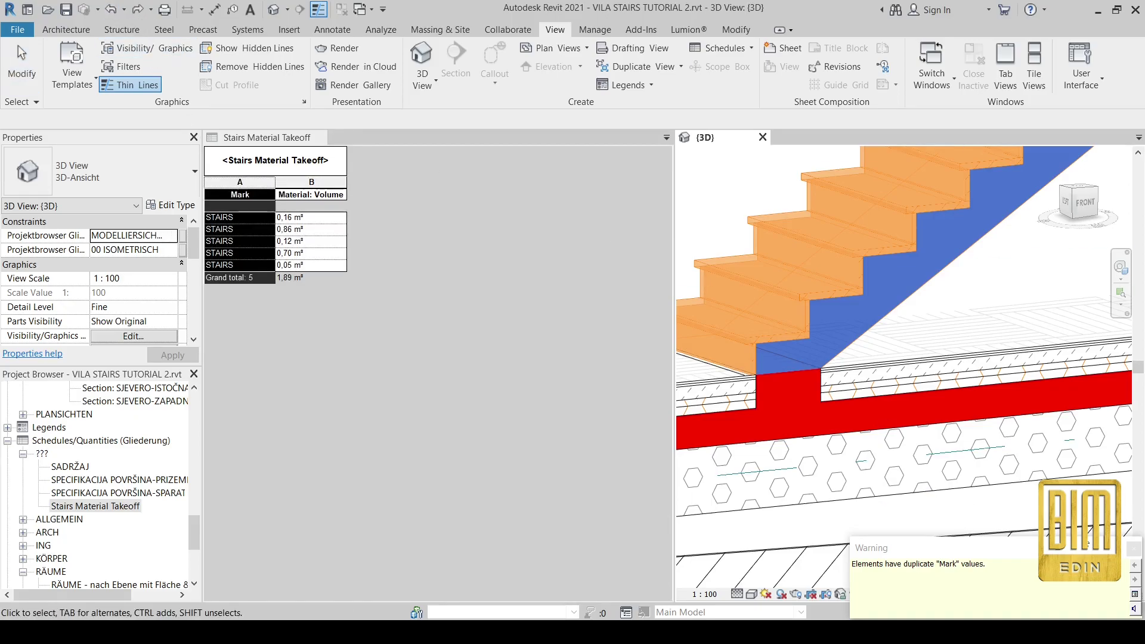
click(1133, 549)
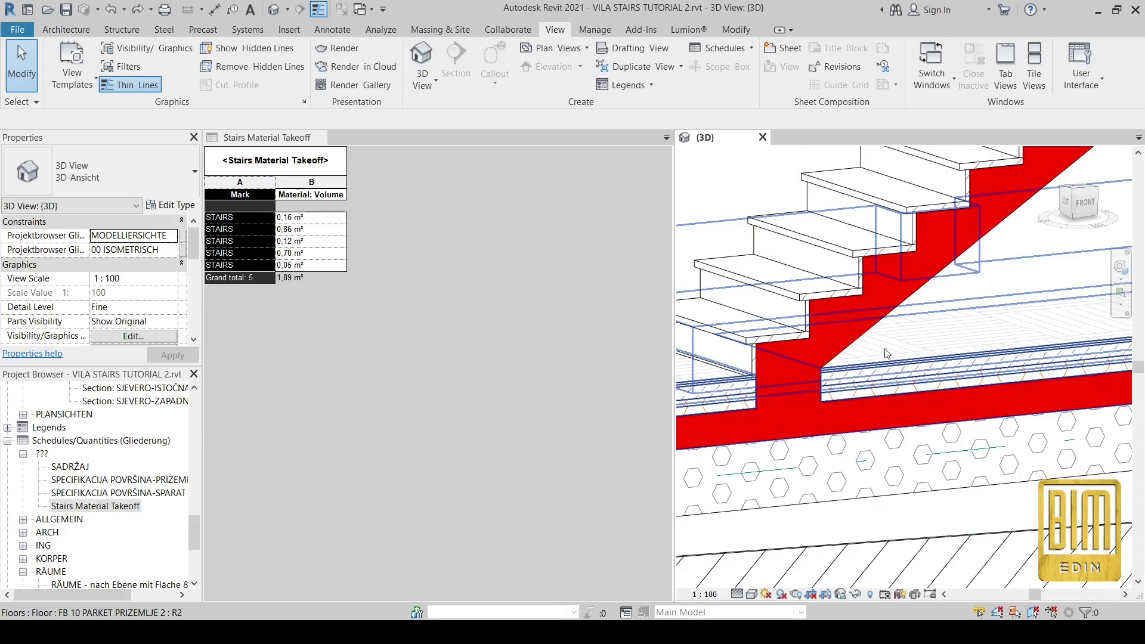
Step: Undo the creation of the Stairs Material Takeoff schedule and redo it
click(111, 12)
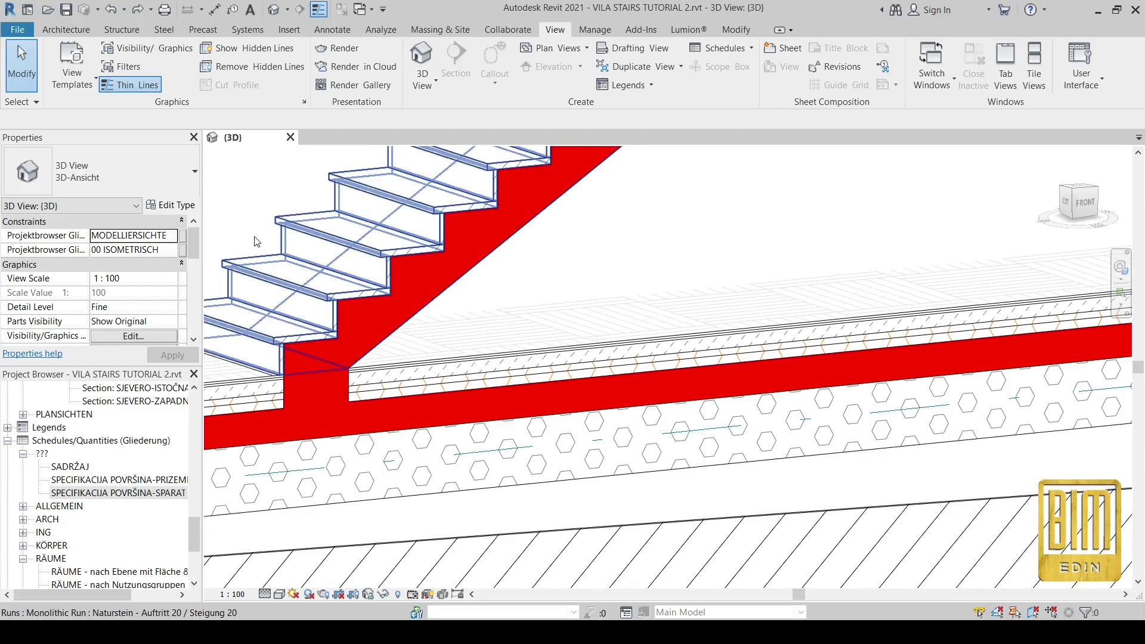
click(93, 493)
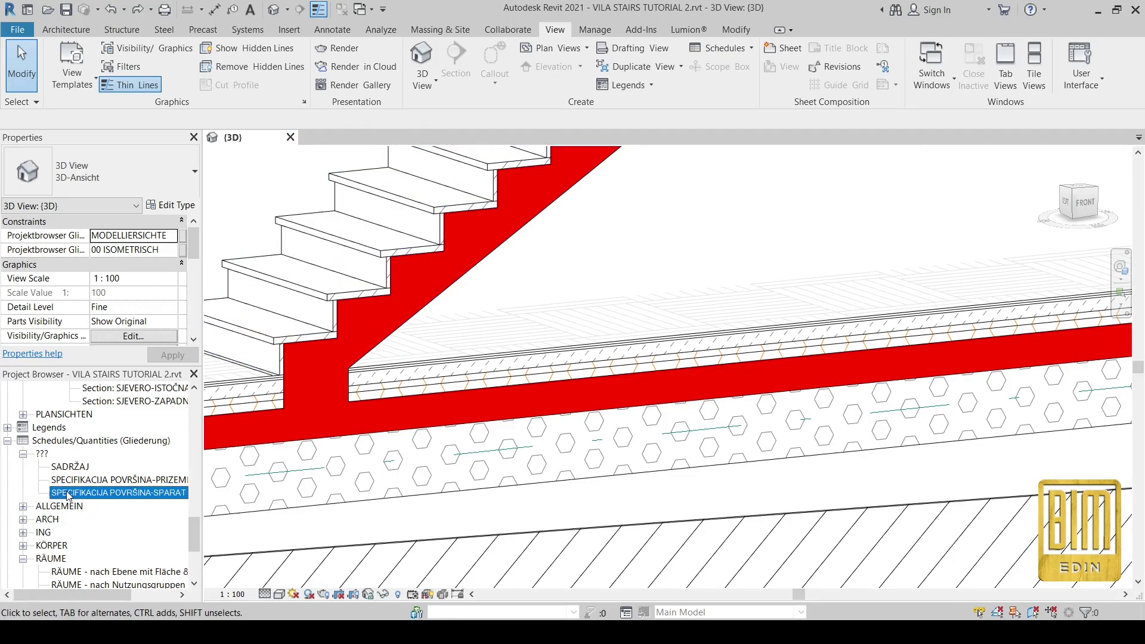
click(137, 11)
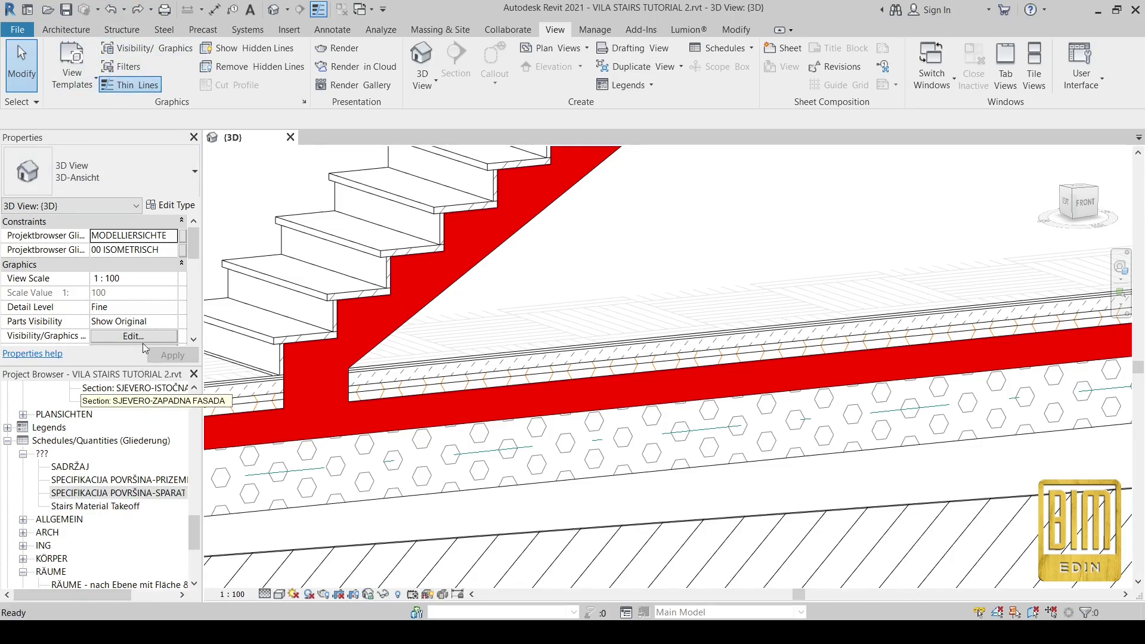
Step: Open the Stairs Material Takeoff schedule from the project and tile it beside the 3D view
click(130, 506)
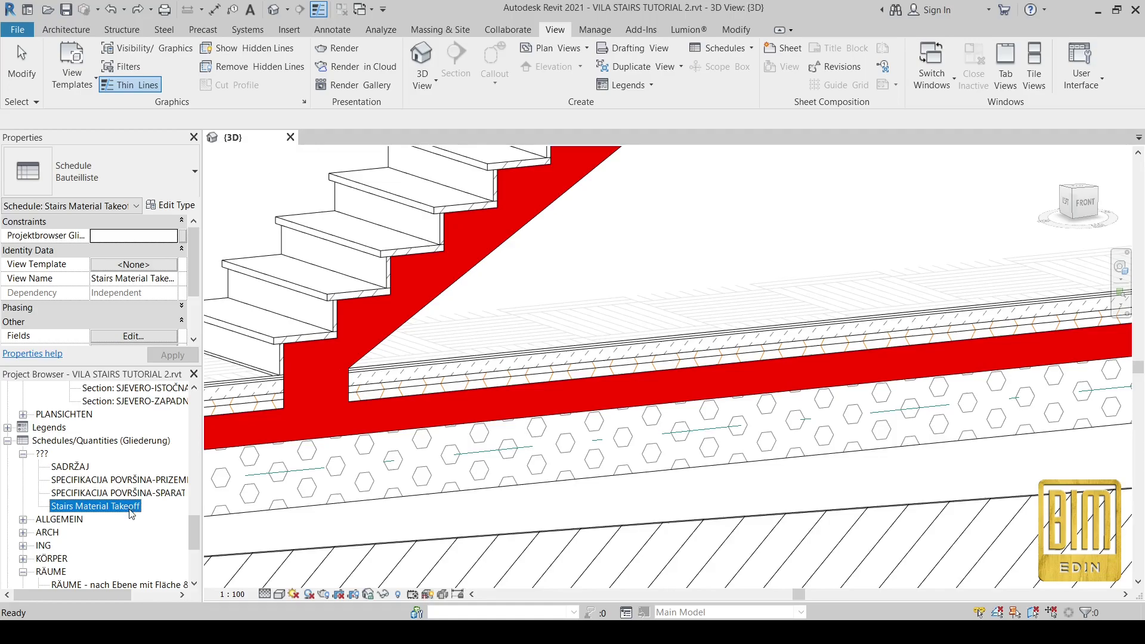
double_click(129, 507)
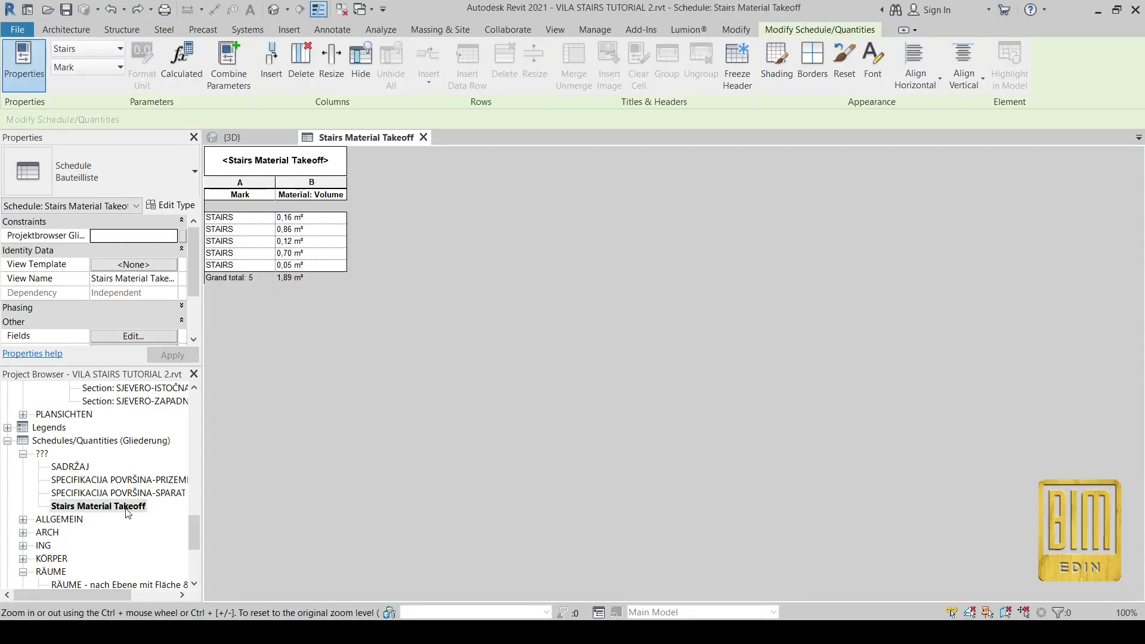
click(555, 29)
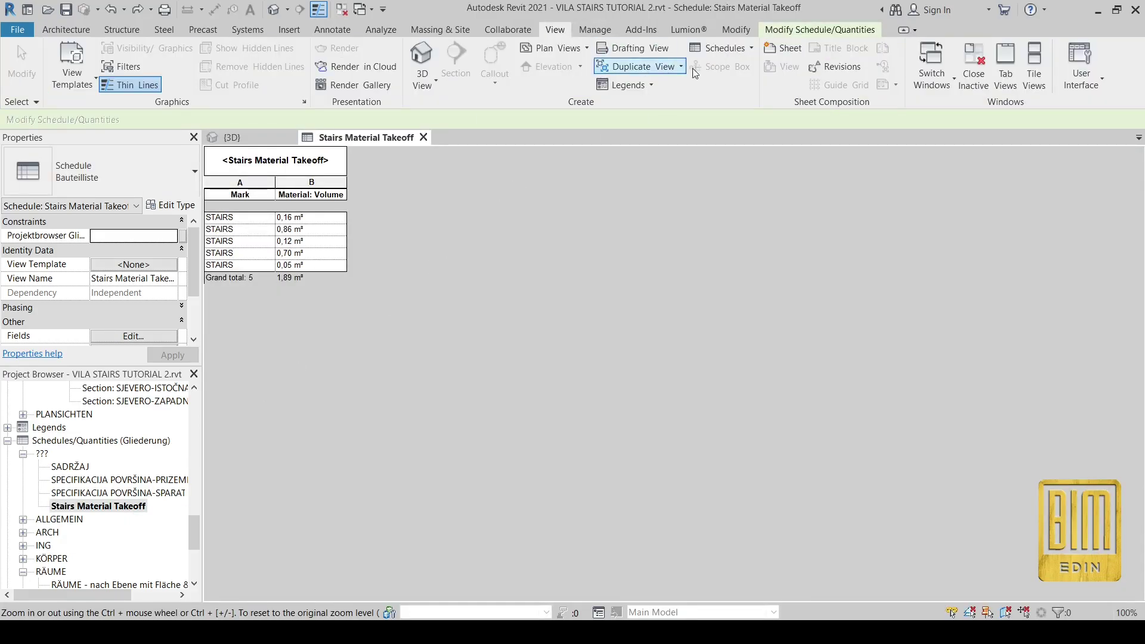
click(1034, 64)
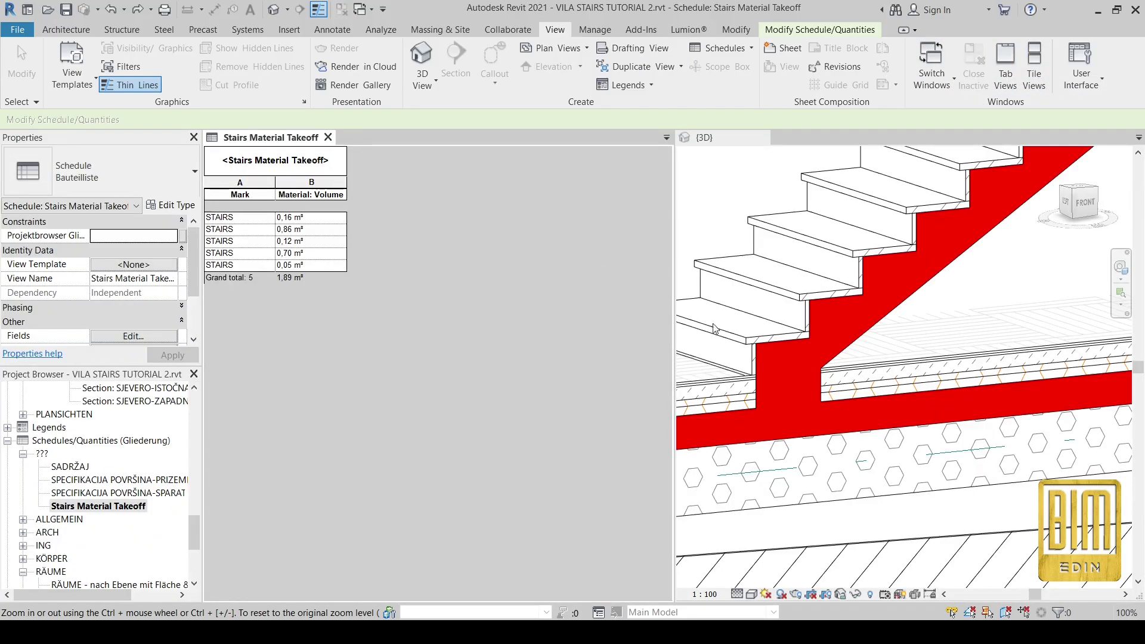
Step: Delete the in-place block under the stair once more with the takeoff visible alongside
shift+middle_drag(1012, 344, 851, 392)
click(849, 388)
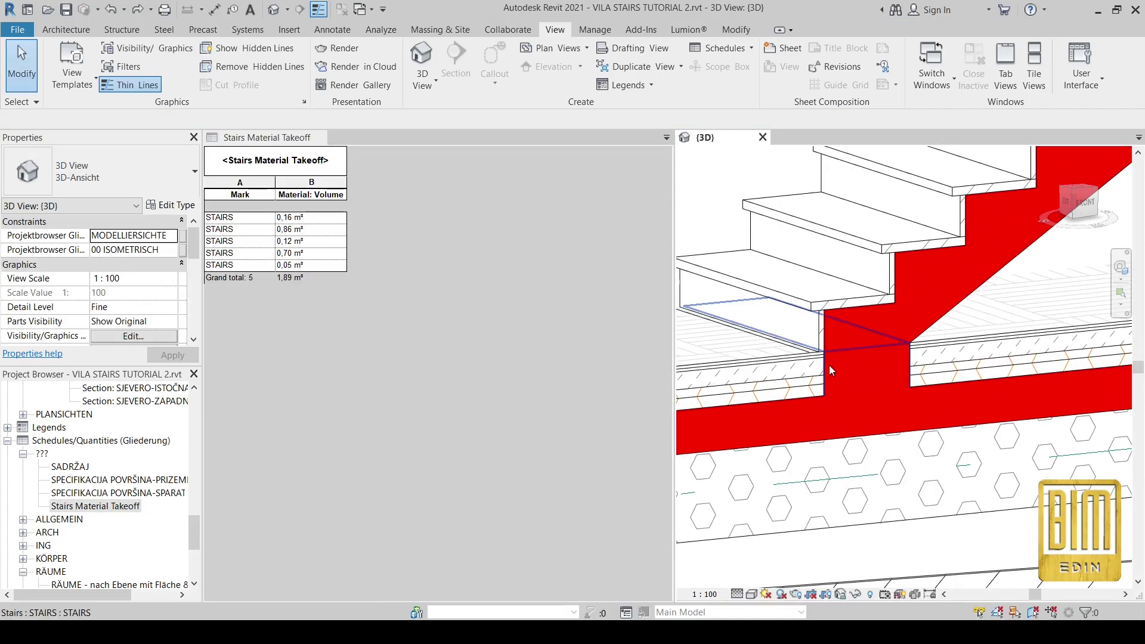
click(824, 362)
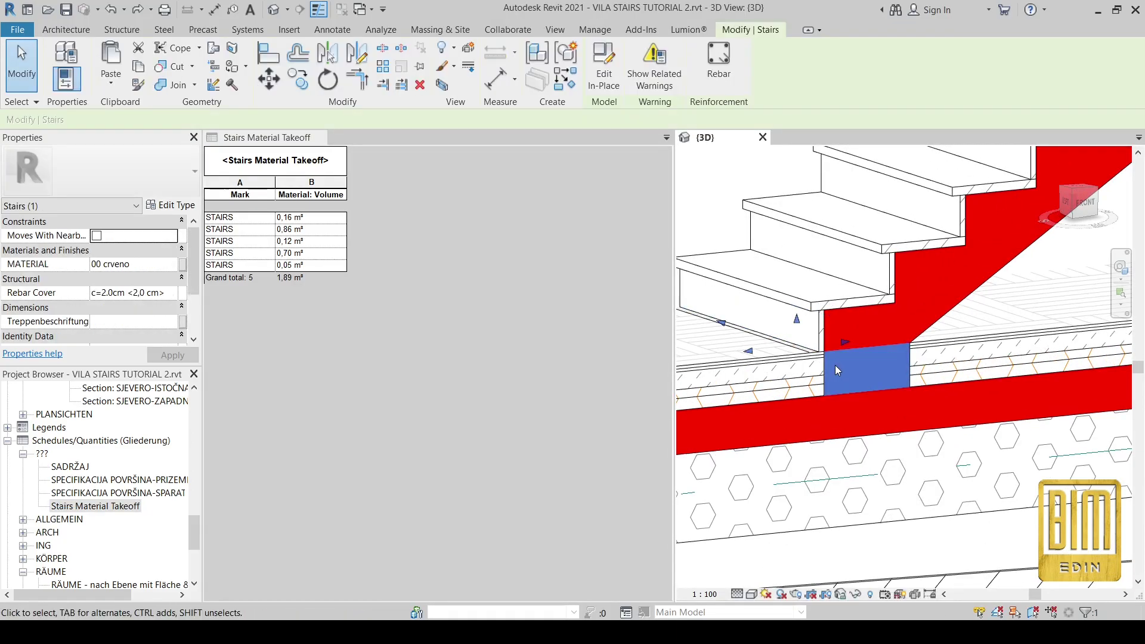
right_click(834, 365)
click(896, 455)
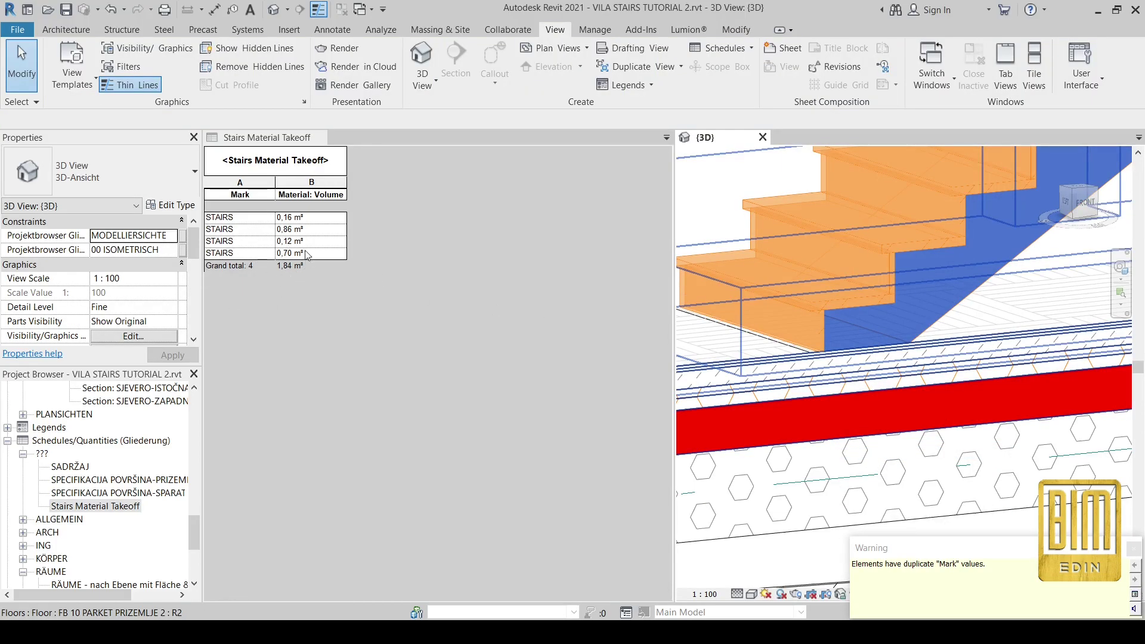
Step: Undo the repeated deletion of the connecting block and dismiss the warning
click(112, 10)
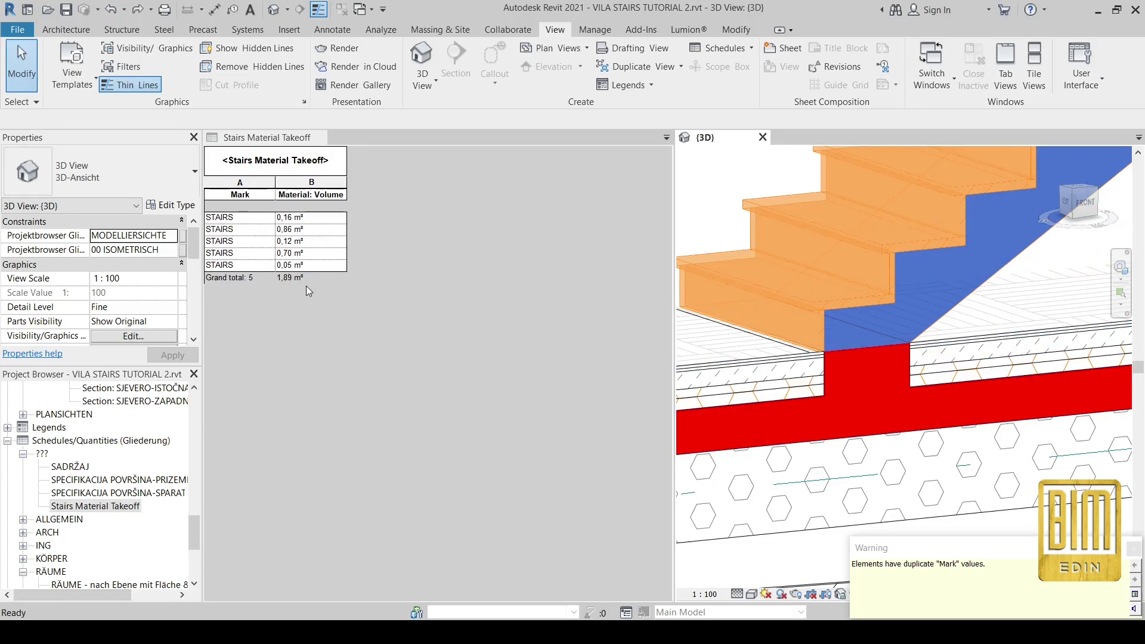
click(685, 397)
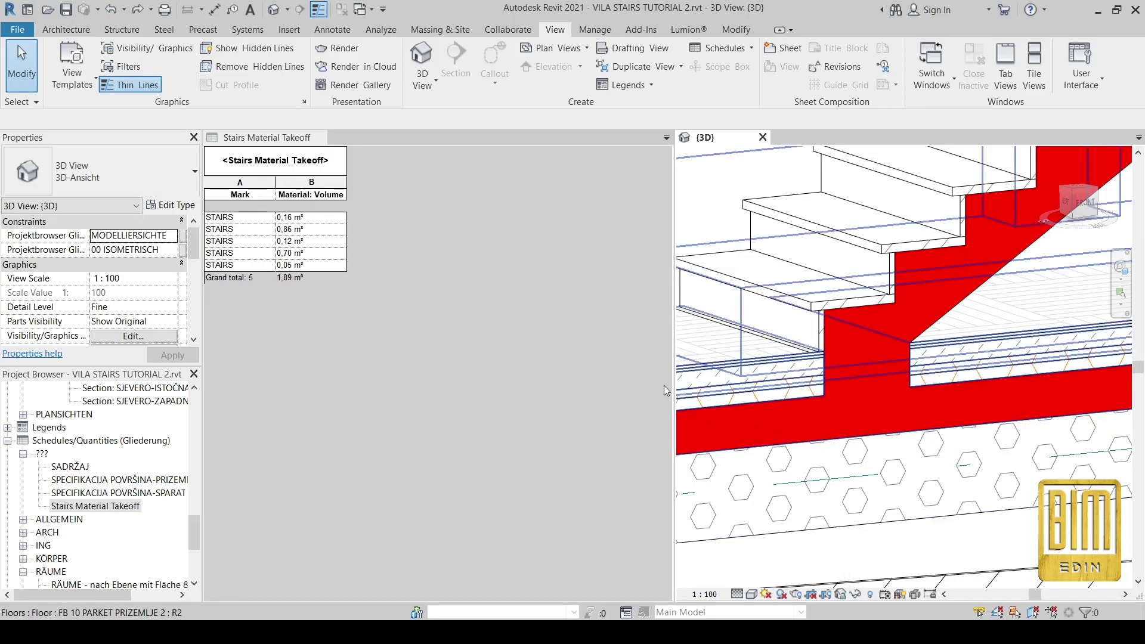
click(137, 11)
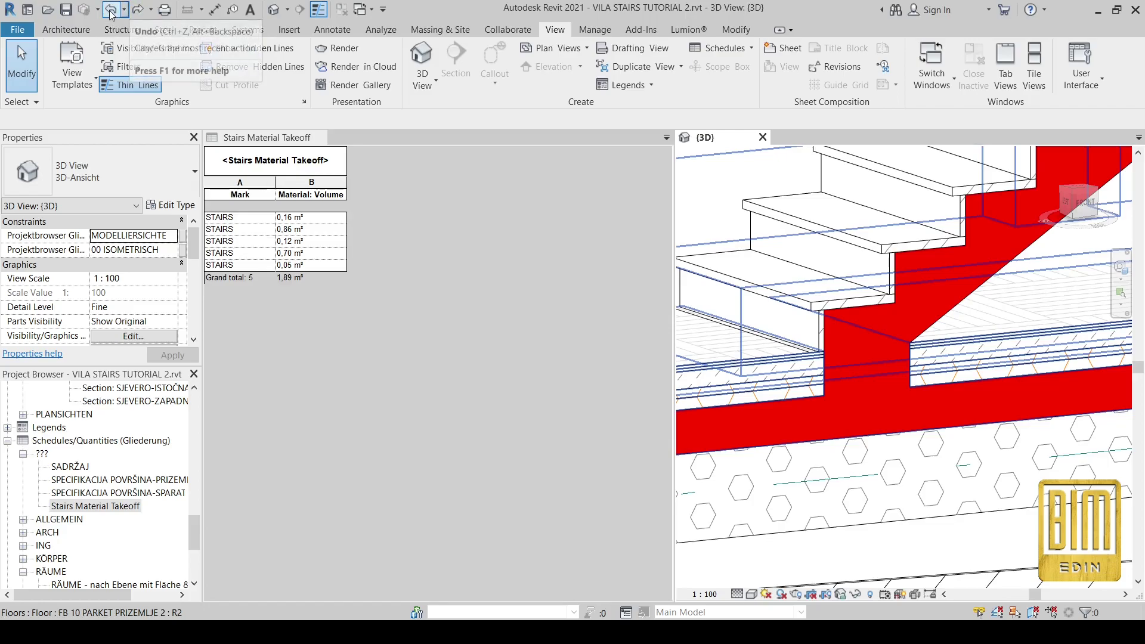
Step: Examine the sectioned stairs in the 3D view, including their connections to the base slab and the upper floor slab
scroll(730, 345, down, 3)
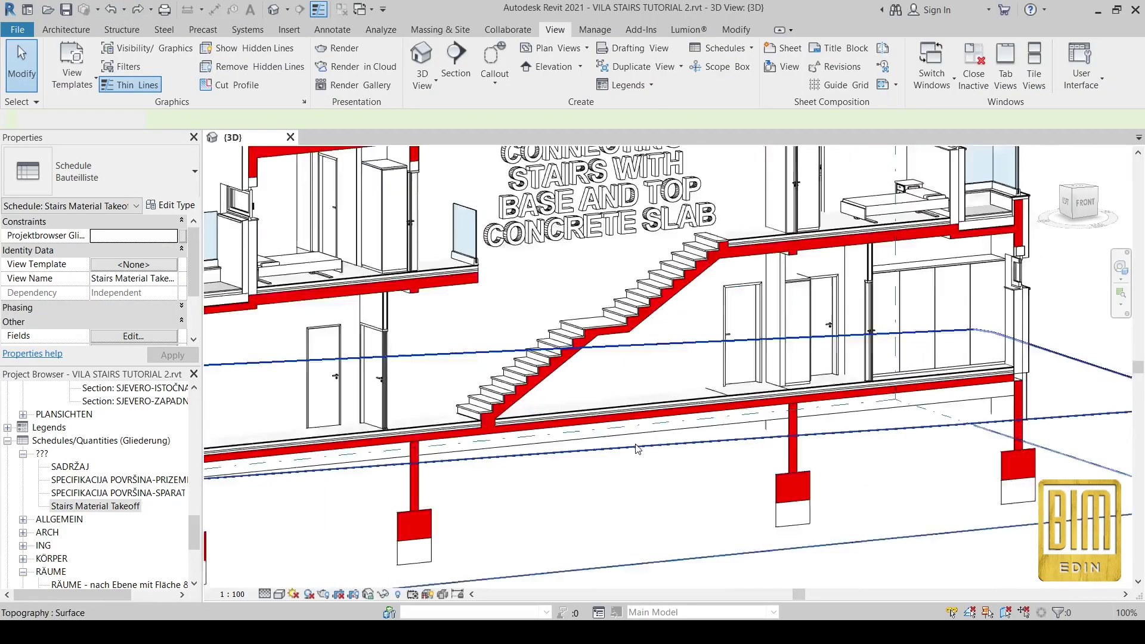
scroll(683, 475, up, 4)
scroll(682, 475, down, 3)
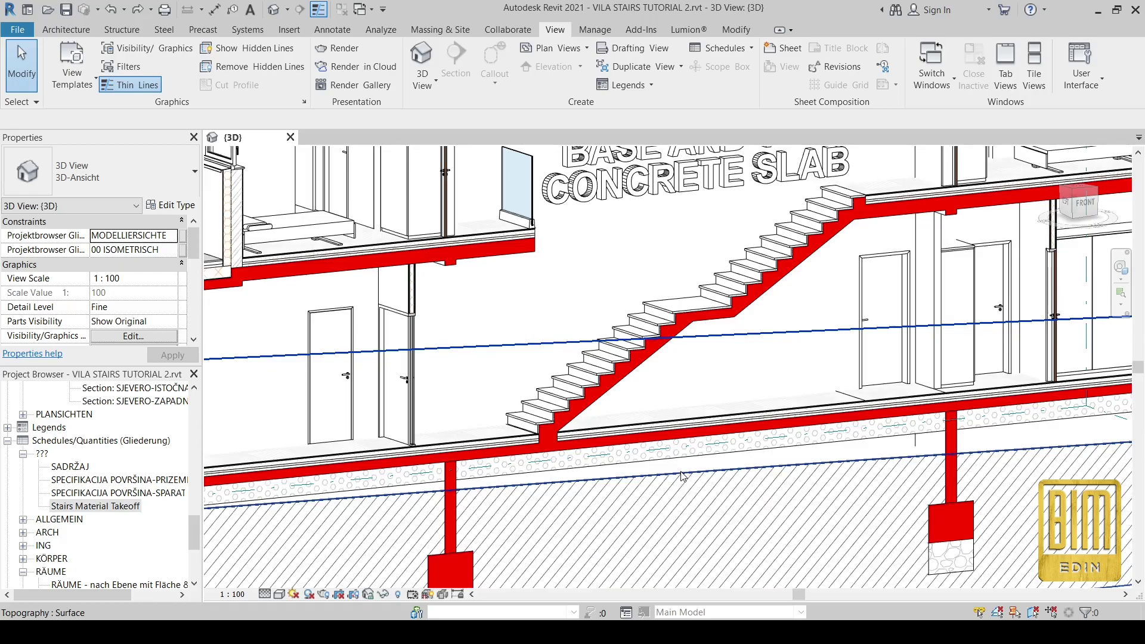
scroll(682, 476, down, 2)
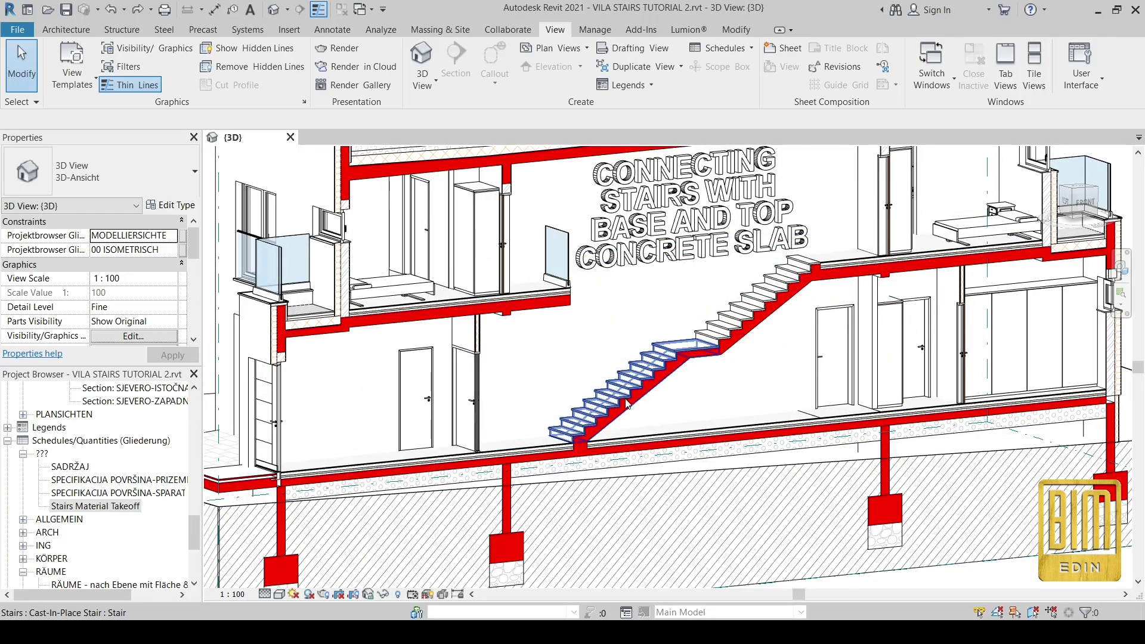
scroll(847, 245, up, 1)
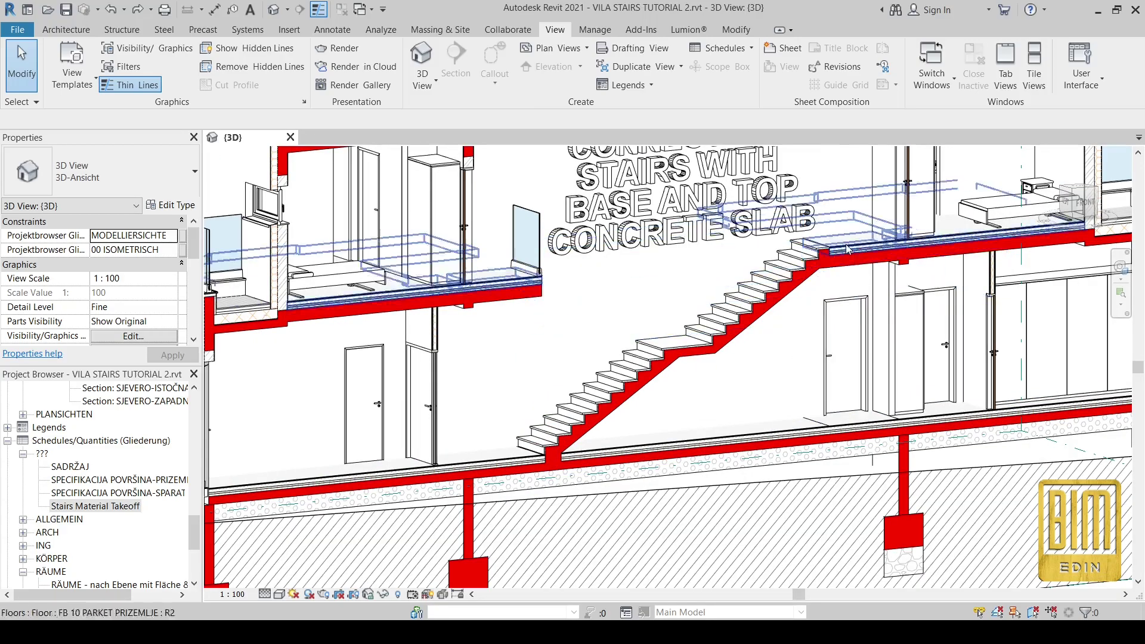
scroll(840, 245, up, 1)
scroll(839, 245, up, 3)
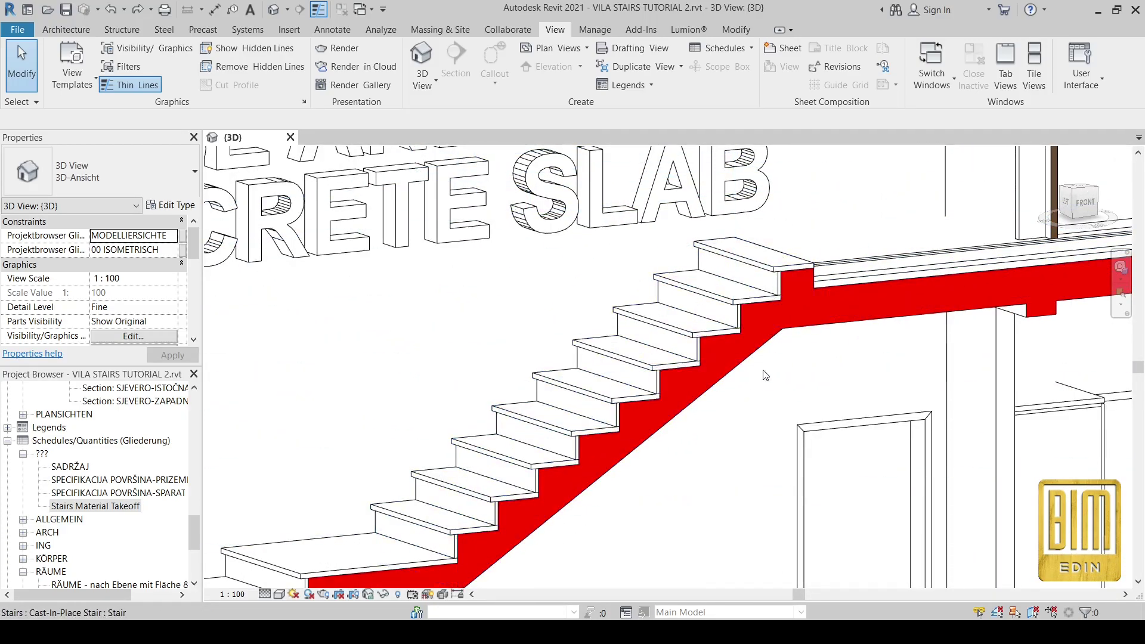
scroll(775, 275, down, 5)
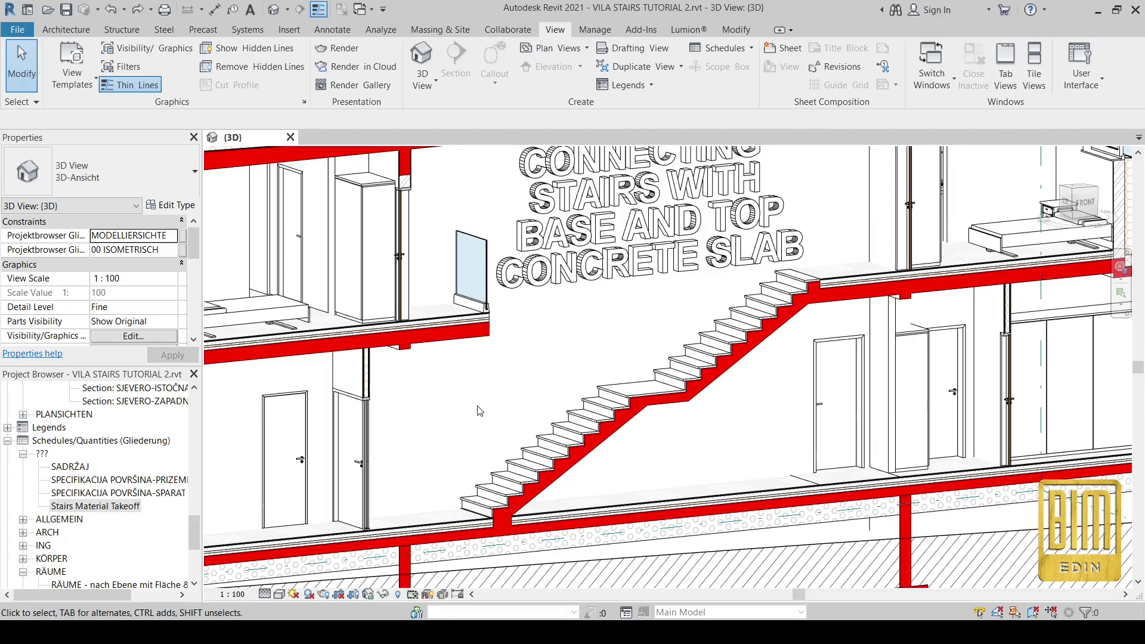
scroll(686, 423, down, 4)
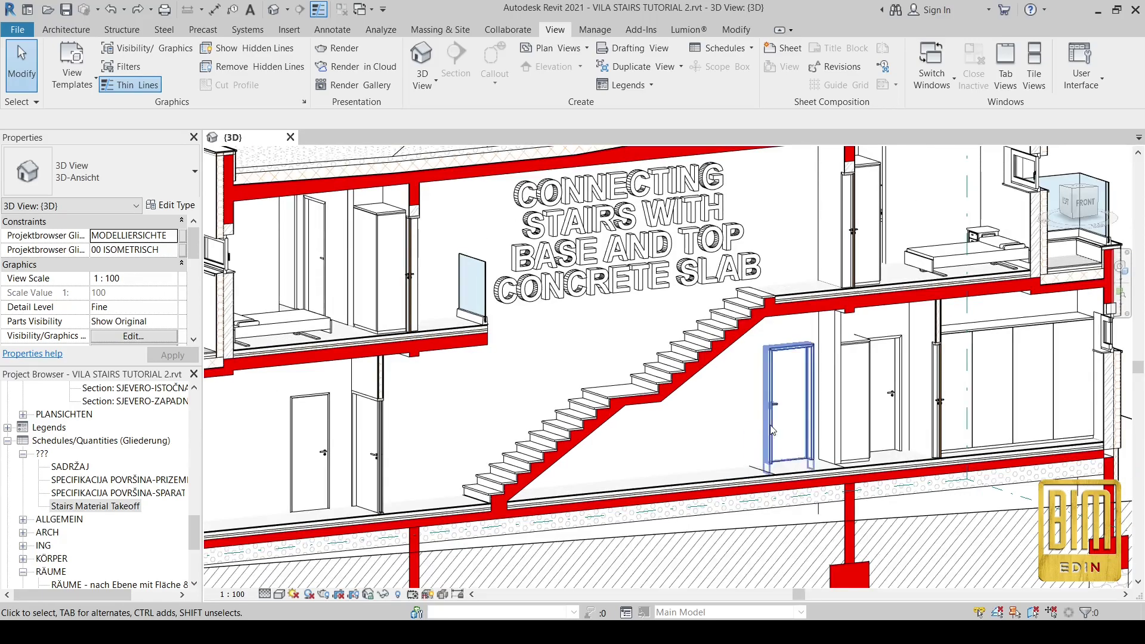
Step: Open the sheet 00 - NASLOVNA
scroll(108, 519, down, 3)
scroll(108, 519, down, 3)
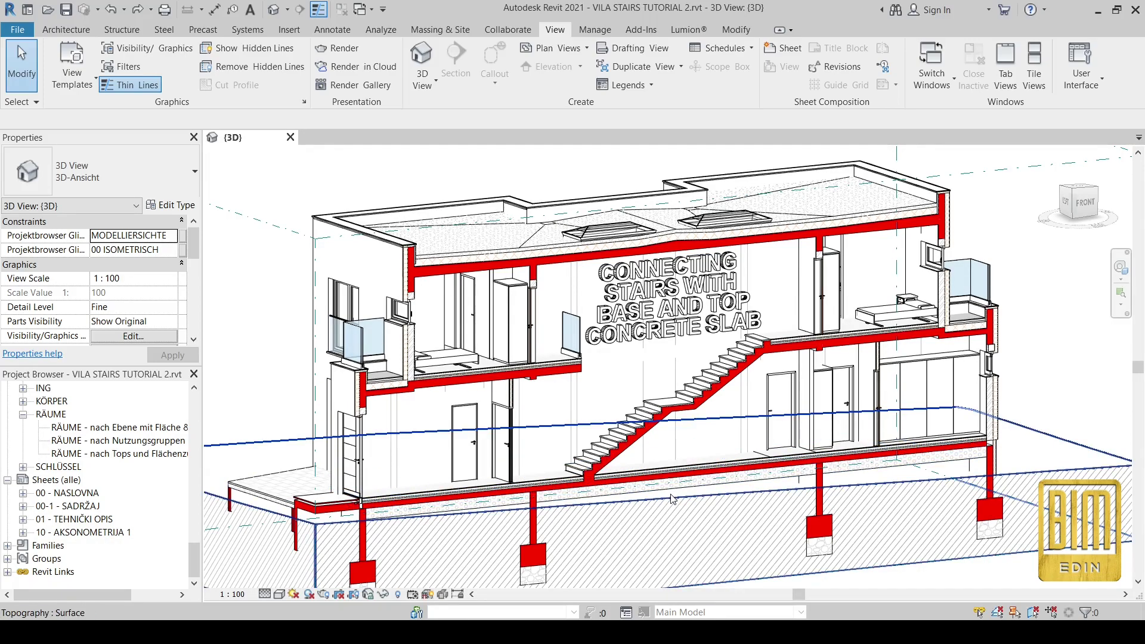
scroll(749, 399, down, 2)
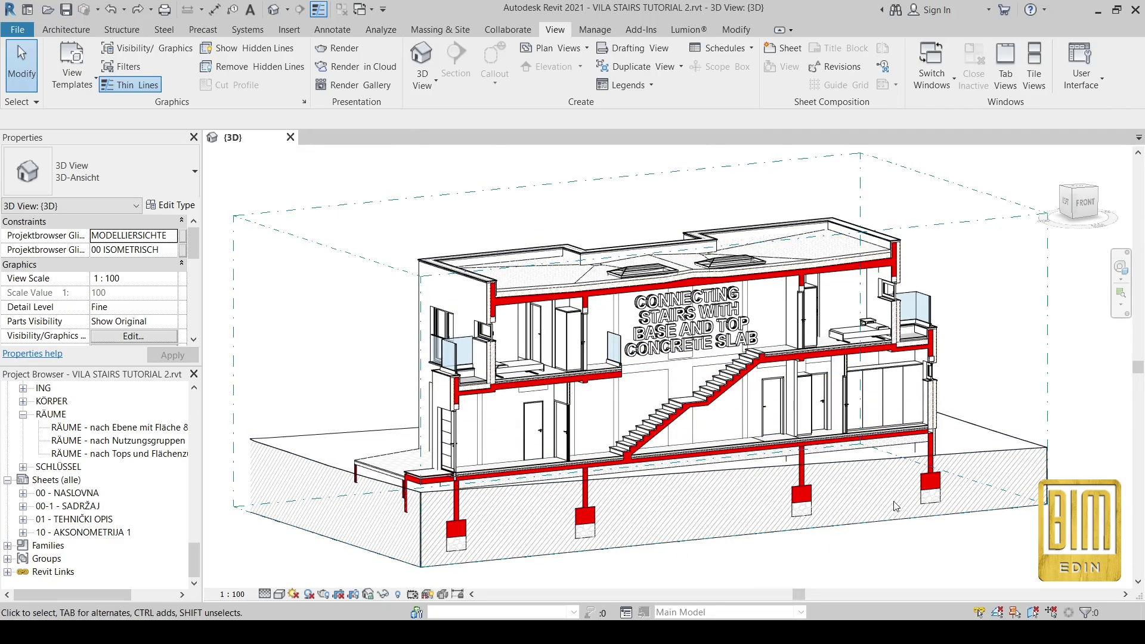
scroll(731, 469, up, 3)
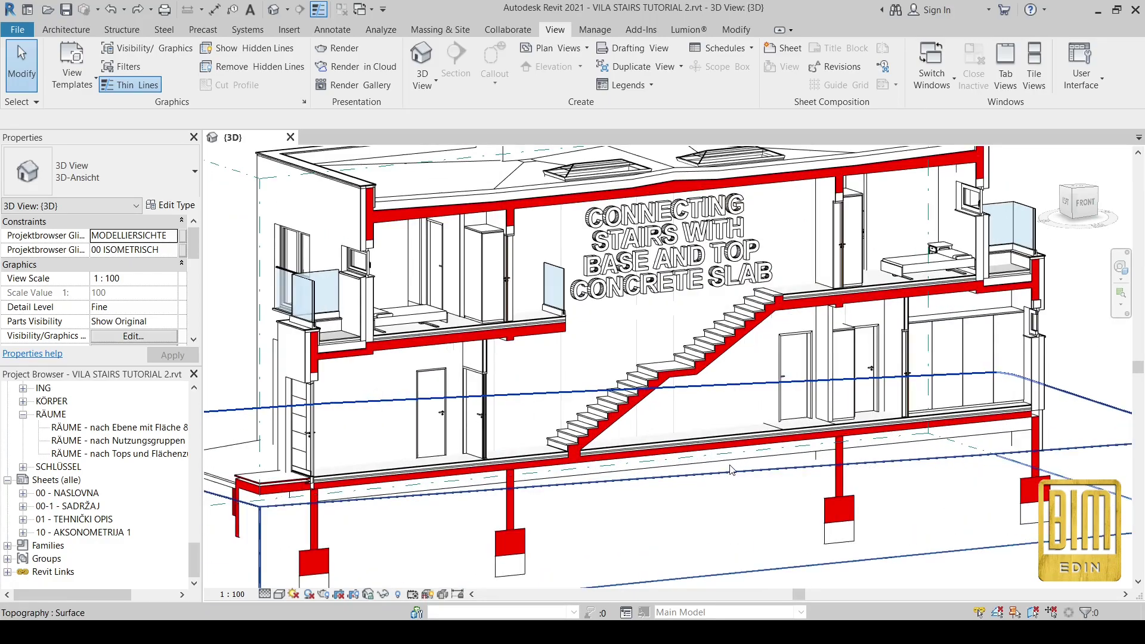
double_click(76, 493)
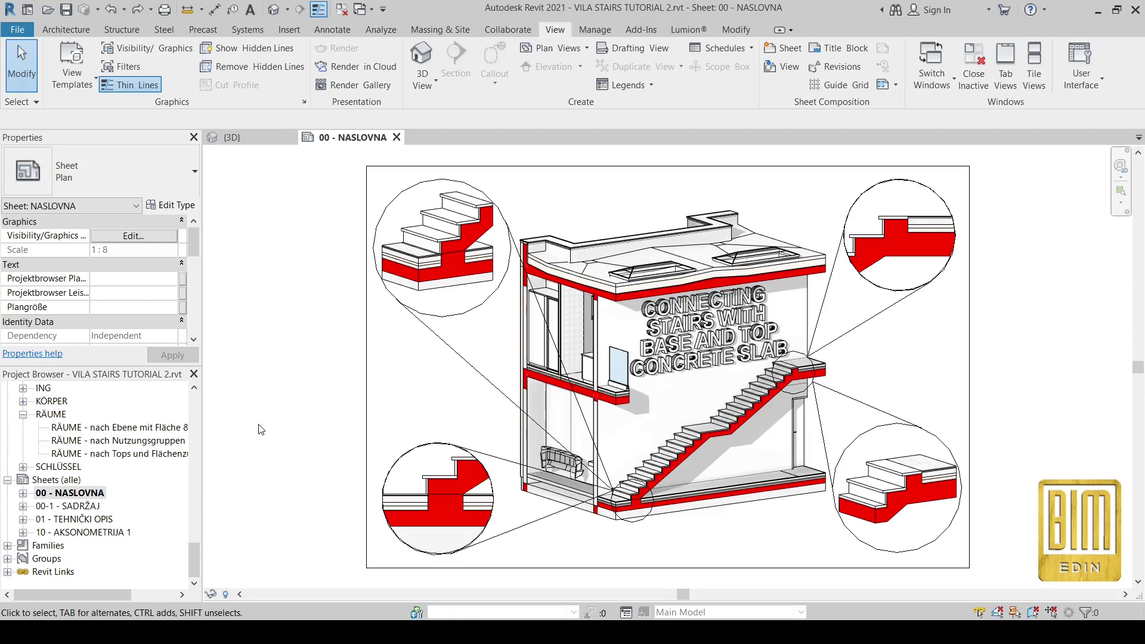
Step: Activate the isometric base-connection viewport on the sheet and use Linework with <Invisible lines> to hide the joint line between stair and block
double_click(440, 245)
scroll(444, 246, up, 5)
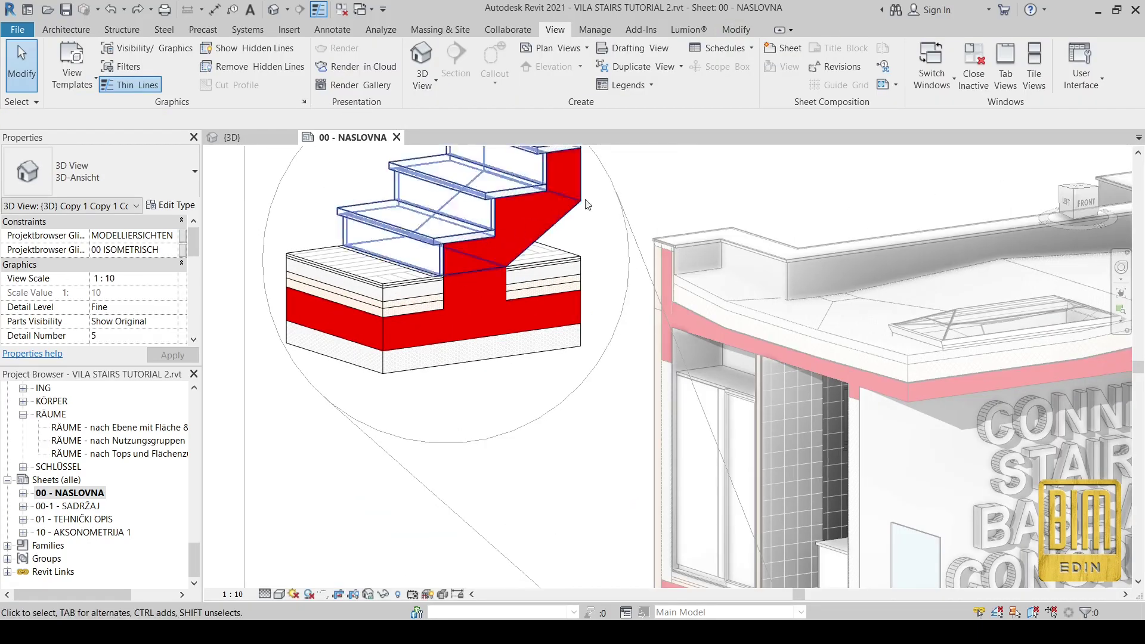
click(736, 29)
click(468, 67)
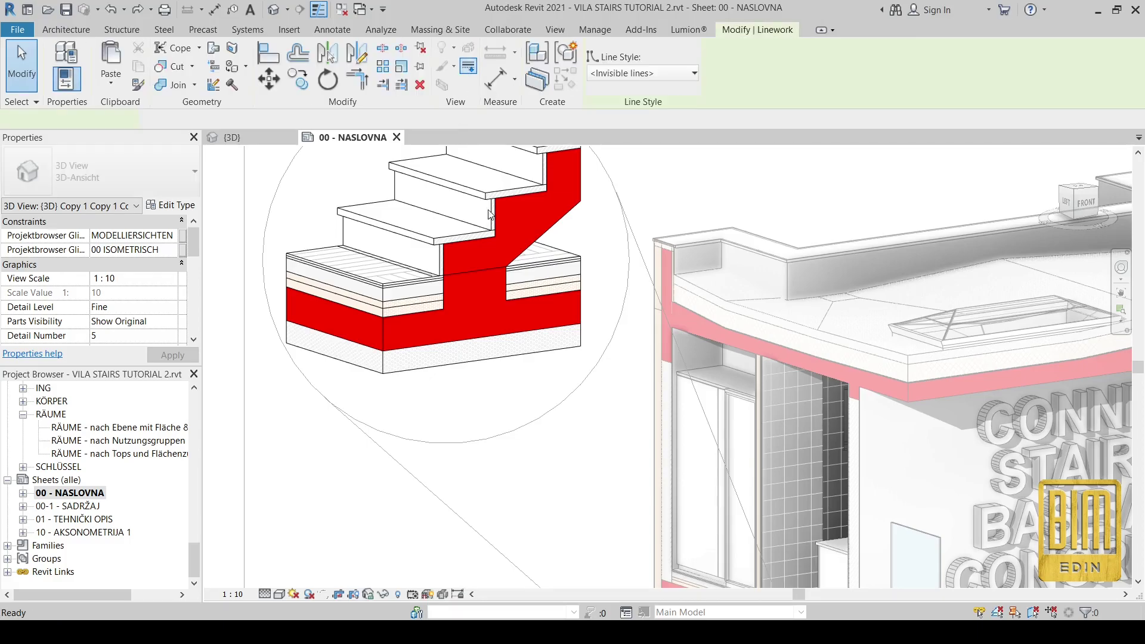
scroll(494, 270, down, 10)
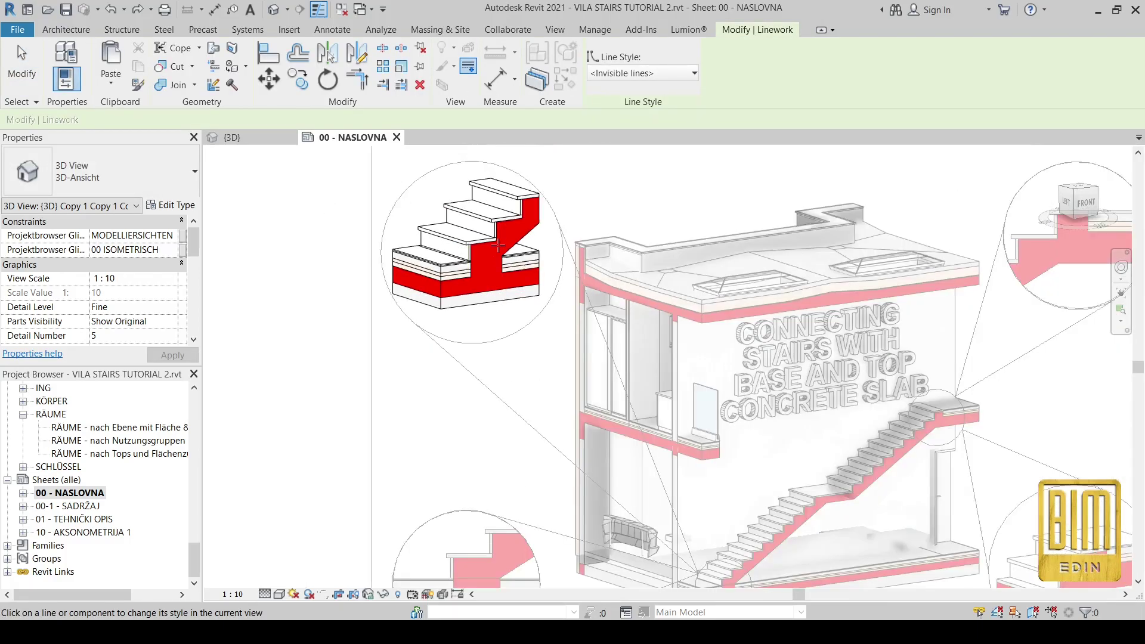
click(29, 84)
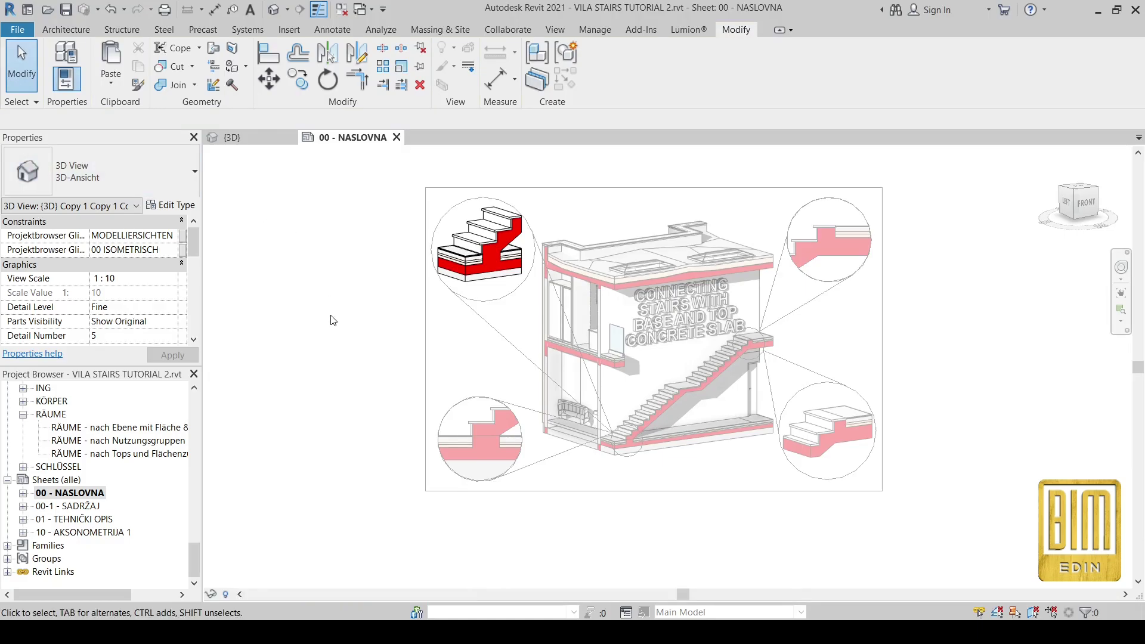
Step: Hide the joint line under the stair in the round base-slab section viewport with <Invisible lines> linework, and deactivate the viewport
scroll(502, 427, up, 6)
scroll(503, 427, up, 2)
double_click(516, 419)
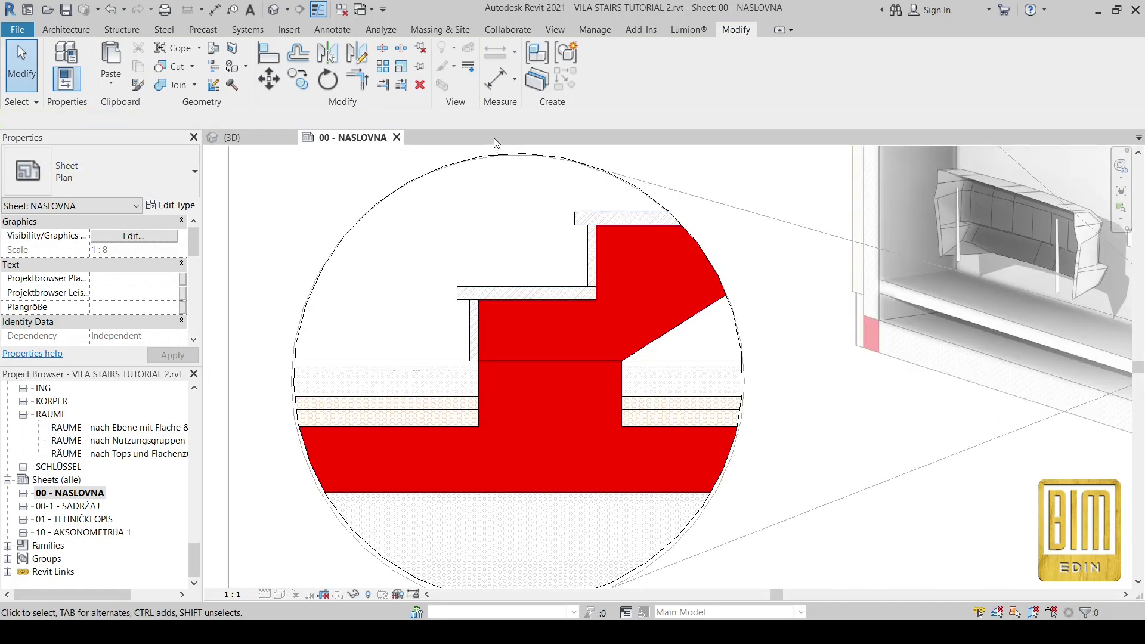
key(l)
key(w)
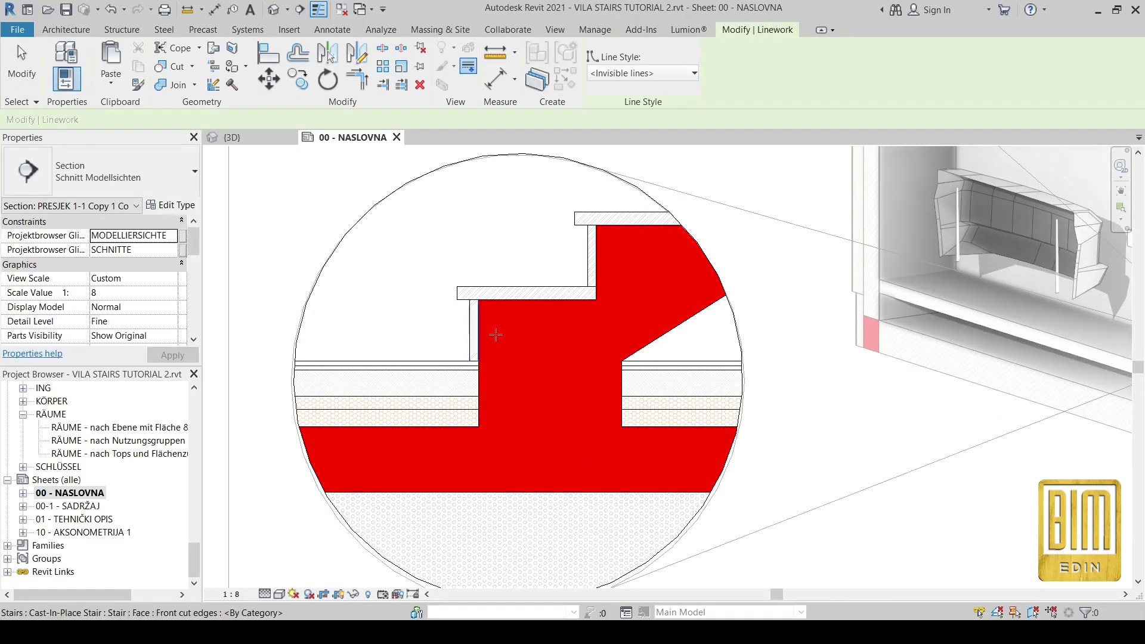
scroll(427, 316, down, 5)
key(Escape)
double_click(260, 269)
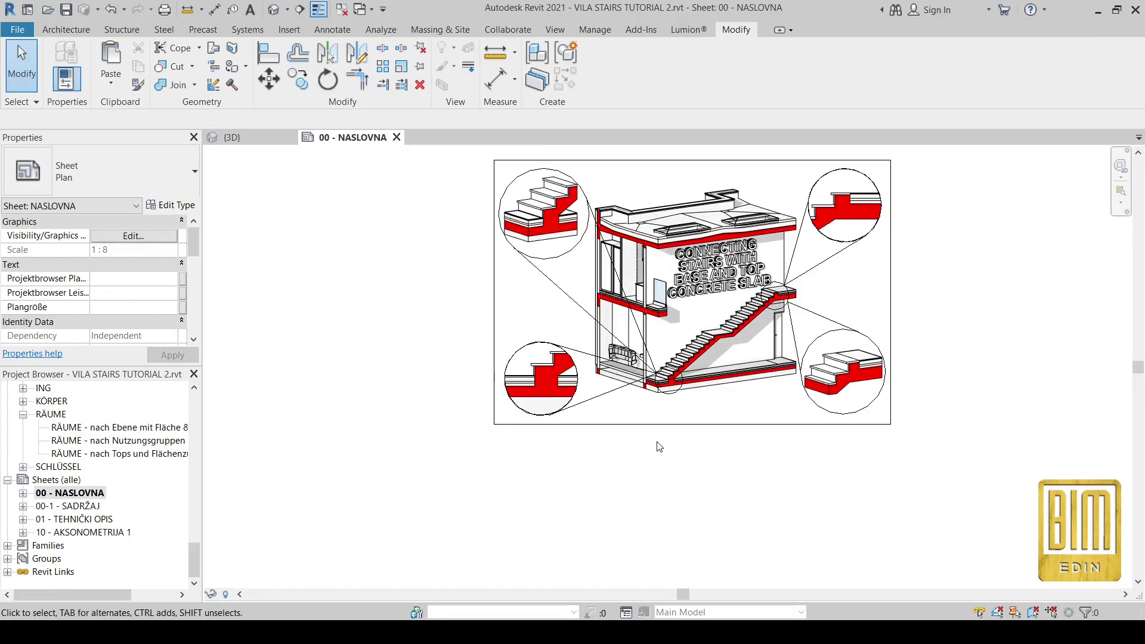
Step: Apply <Invisible lines> linework to the joint line at the stair foot in the main 3D building viewport, and deactivate it
scroll(537, 229, up, 2)
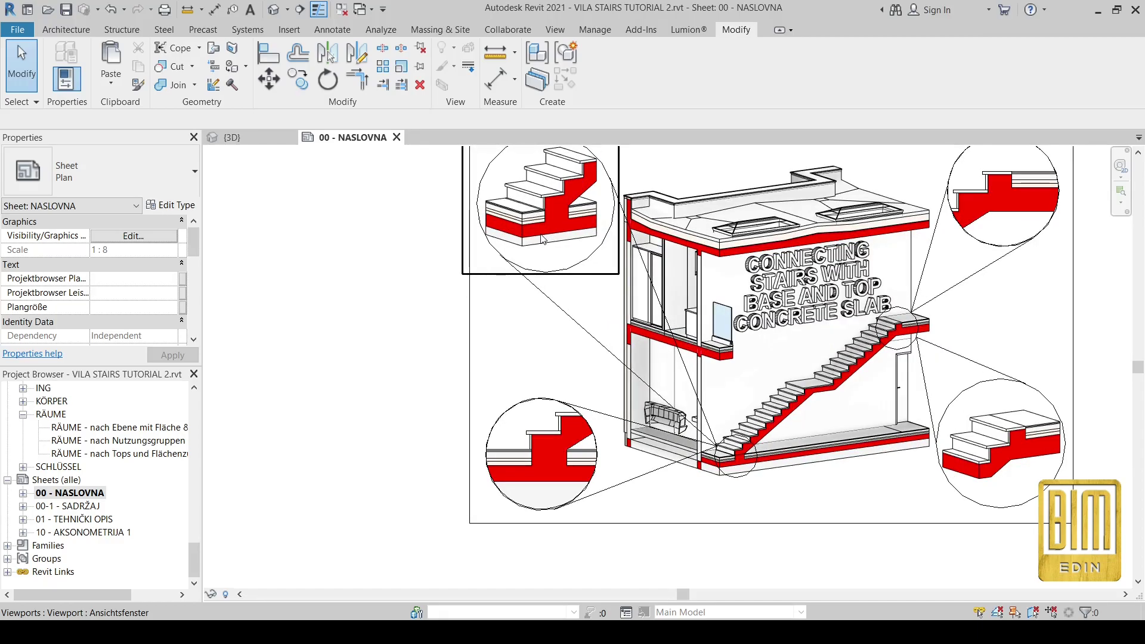
scroll(745, 456, up, 6)
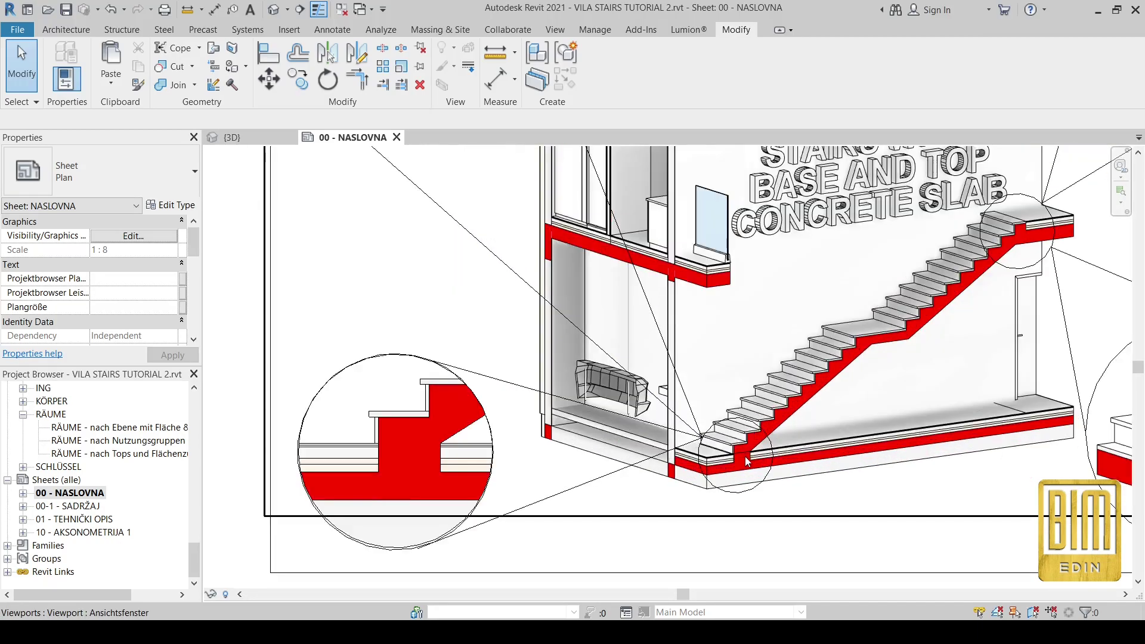
double_click(690, 410)
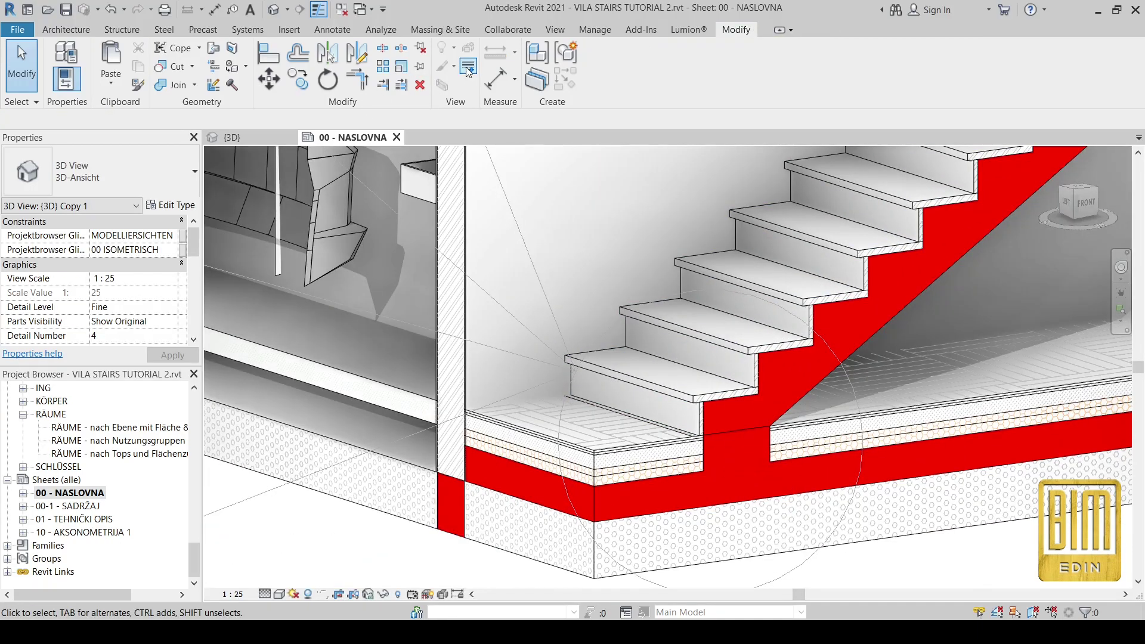
key(l)
key(w)
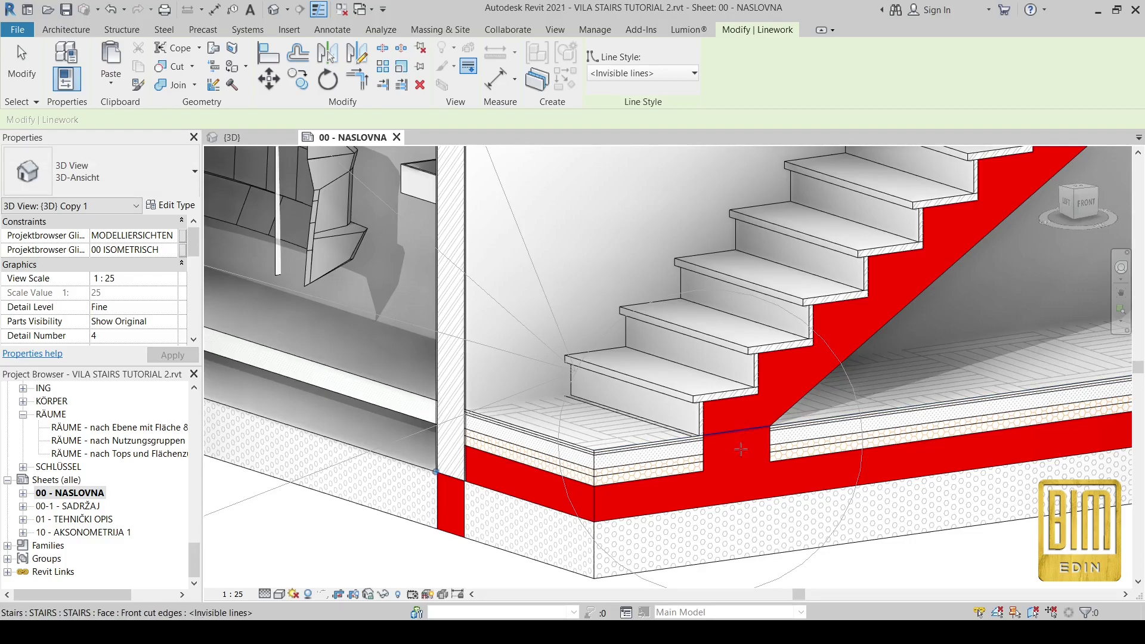
key(Escape)
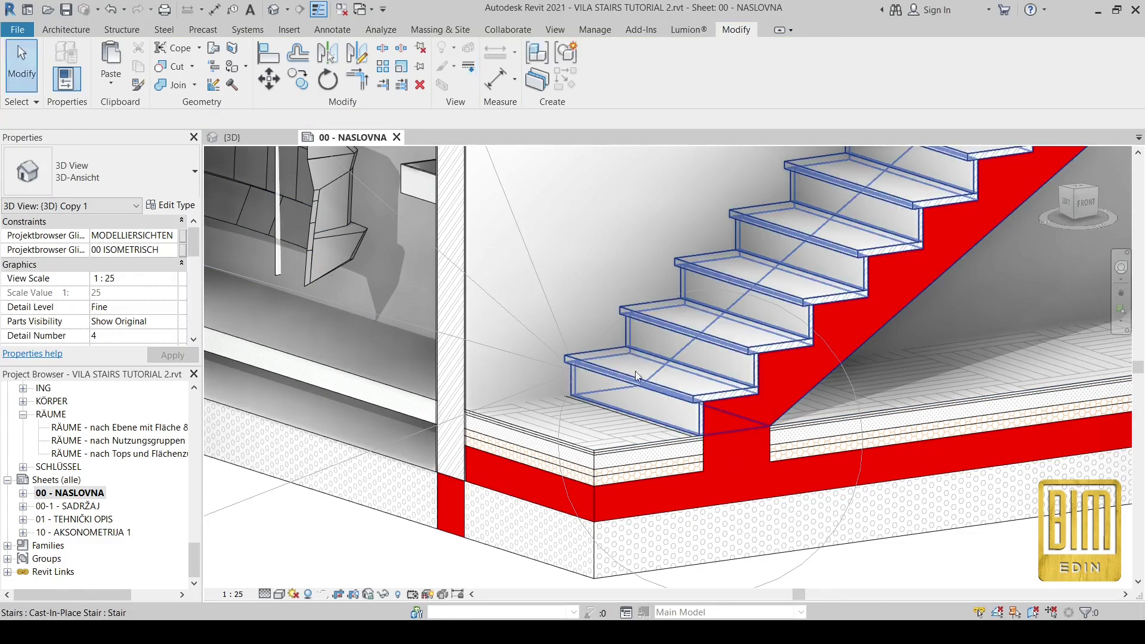
scroll(641, 384, down, 6)
double_click(532, 521)
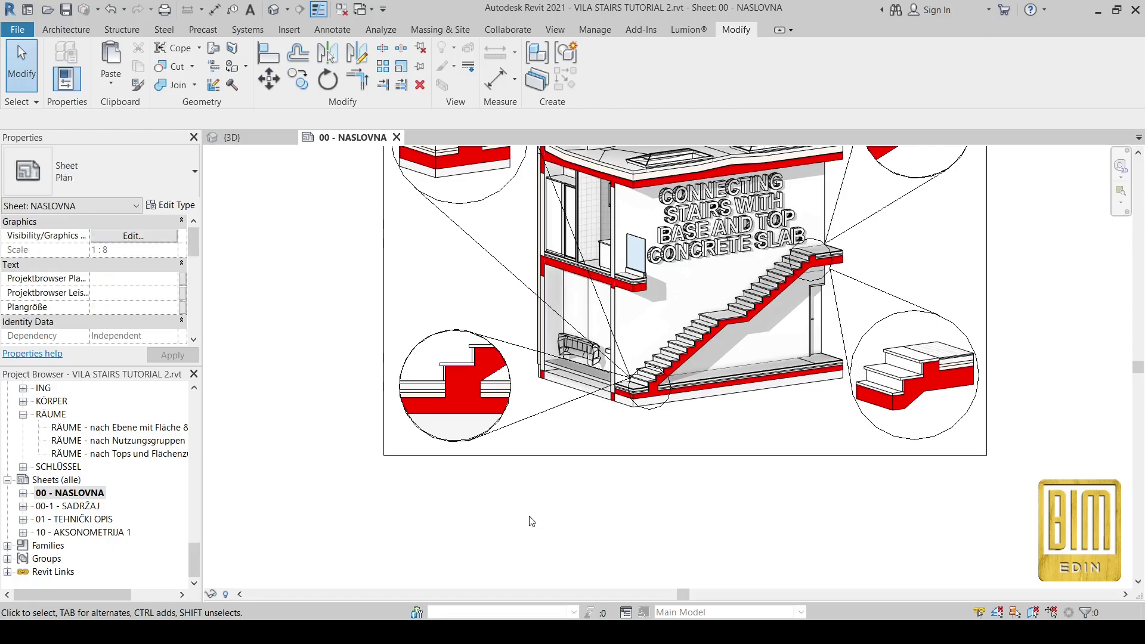
Step: Open the sheet 00-1 - SADRŽAJ and hide the stair-to-block line in its round base-slab section using <Invisible lines> linework
double_click(69, 505)
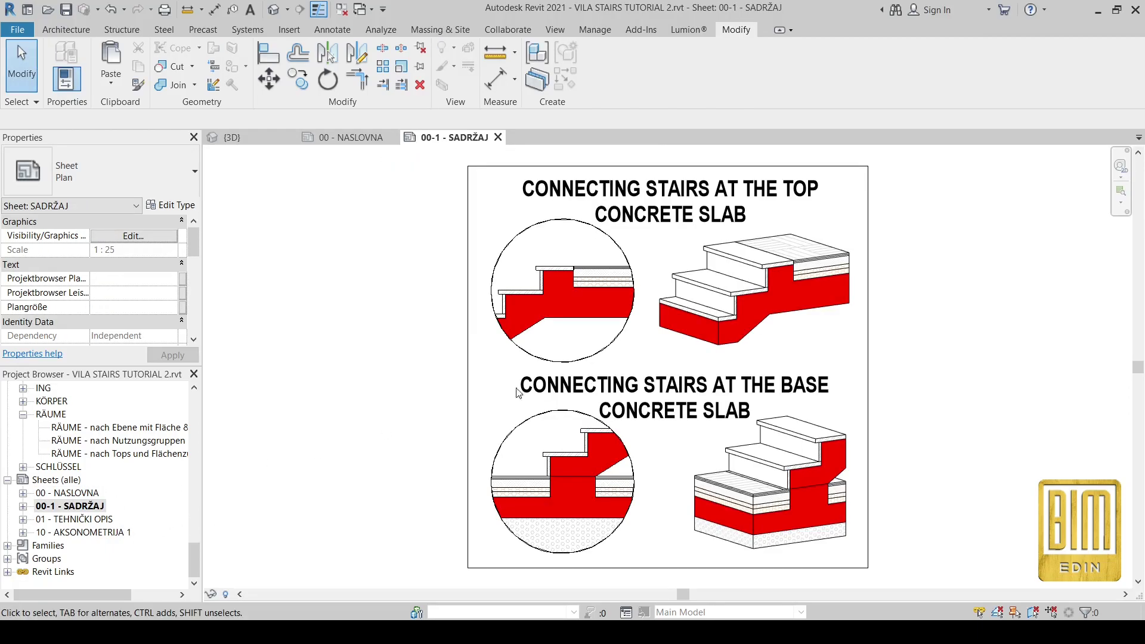
scroll(573, 487, up, 3)
double_click(572, 488)
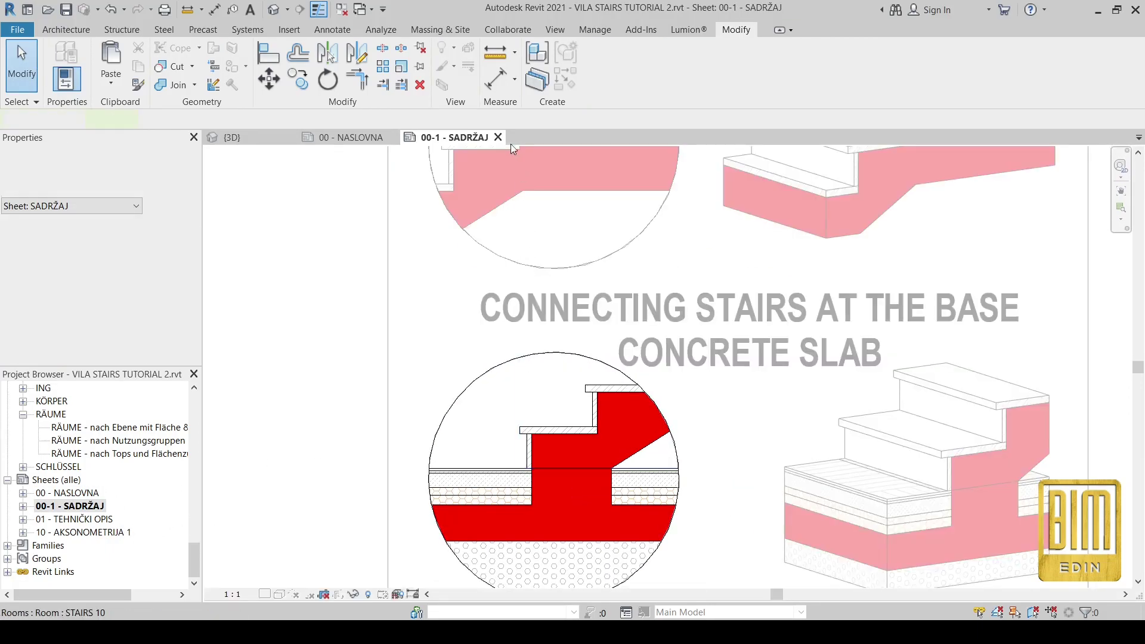
click(403, 87)
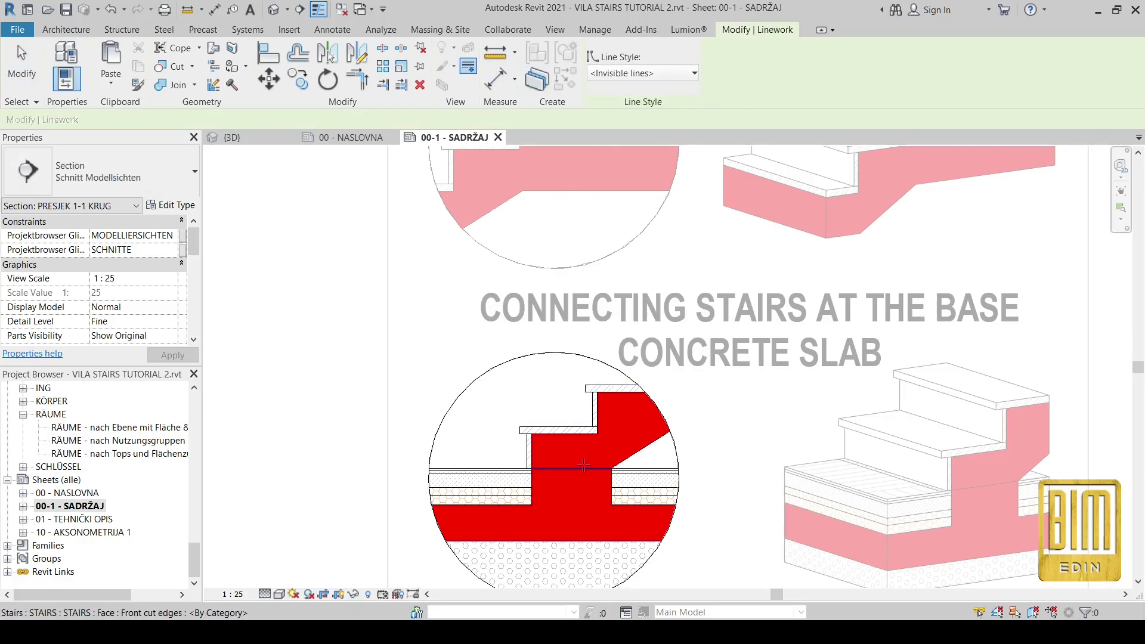
key(Escape)
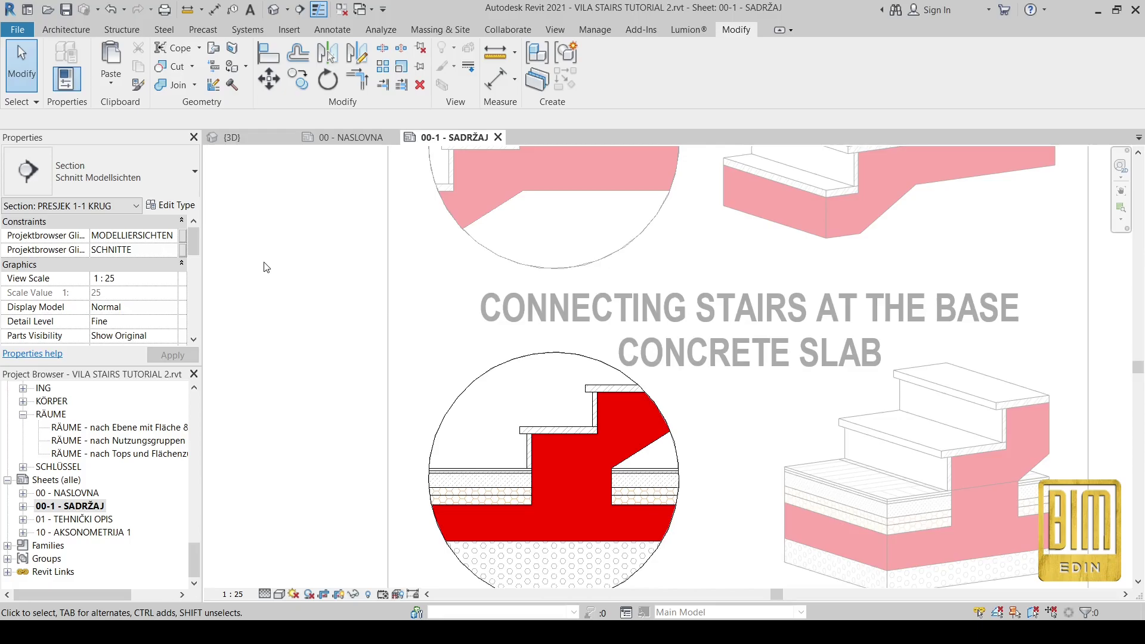
double_click(550, 357)
scroll(550, 356, down, 2)
Step: Make the joint line invisible with Linework in the isometric base-slab detail of sheet 00-1, and deactivate the viewport
double_click(799, 437)
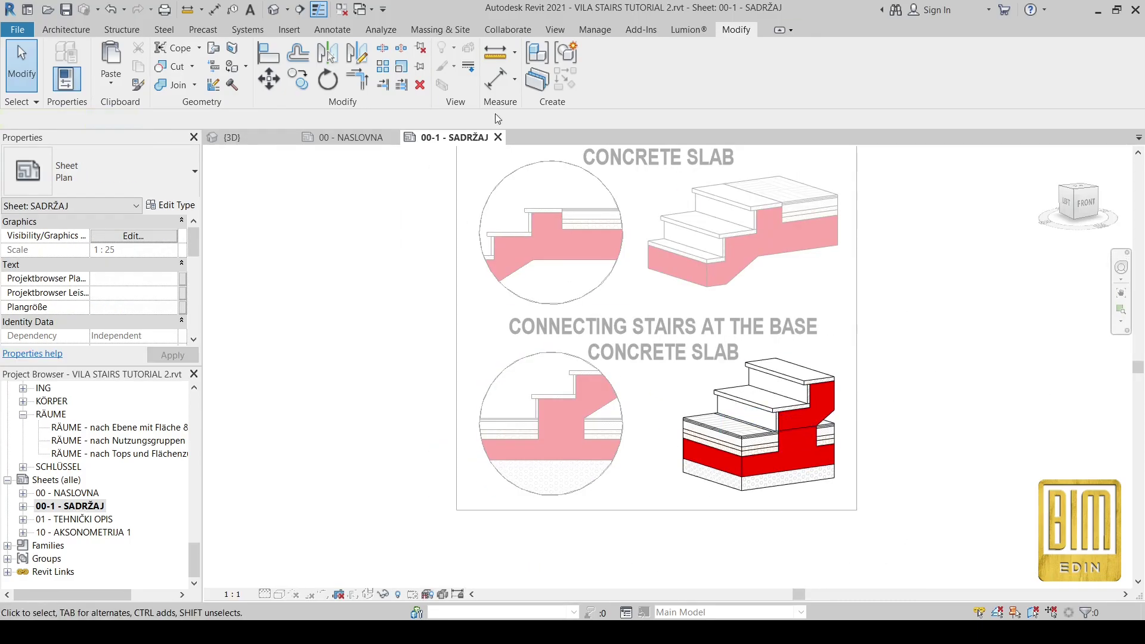
click(489, 87)
scroll(798, 426, up, 3)
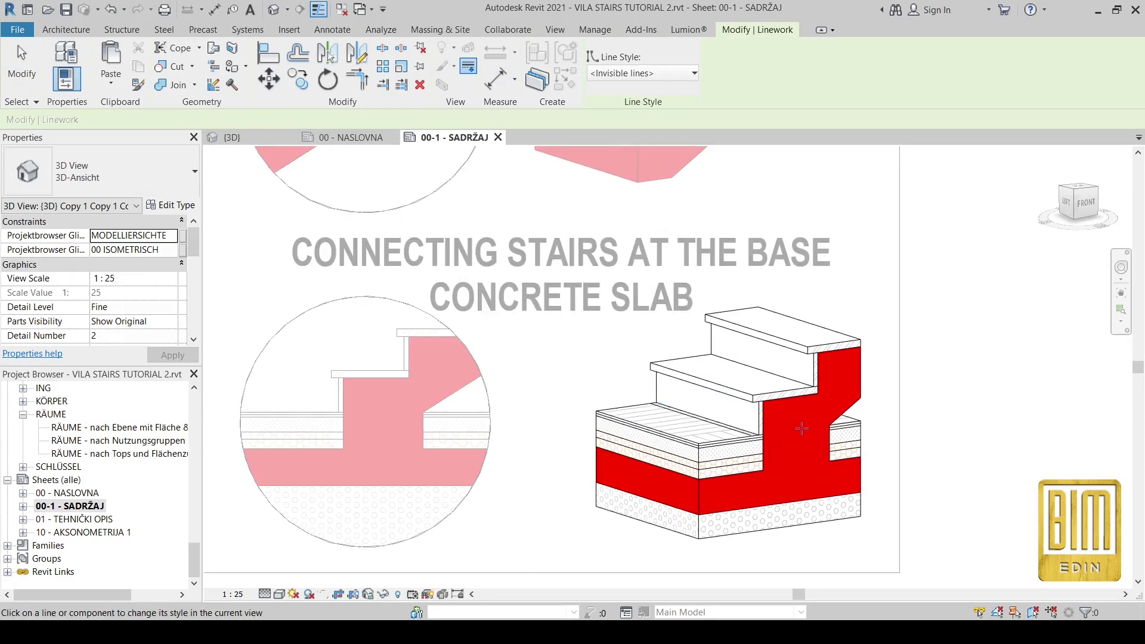
key(Escape)
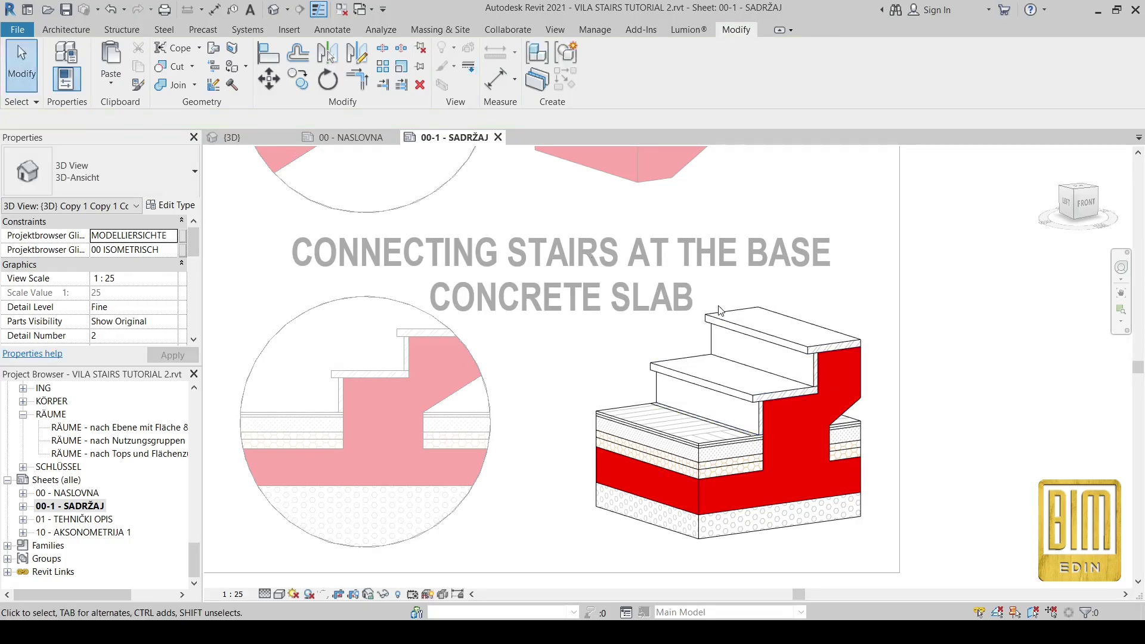
scroll(643, 321, down, 3)
double_click(642, 320)
Step: View the sheet 01 - TEHNIČKI OPIS, and hide the joint line in the section on sheet 10 - AKSONOMETRIJA 1 with <Invisible lines> linework
double_click(77, 519)
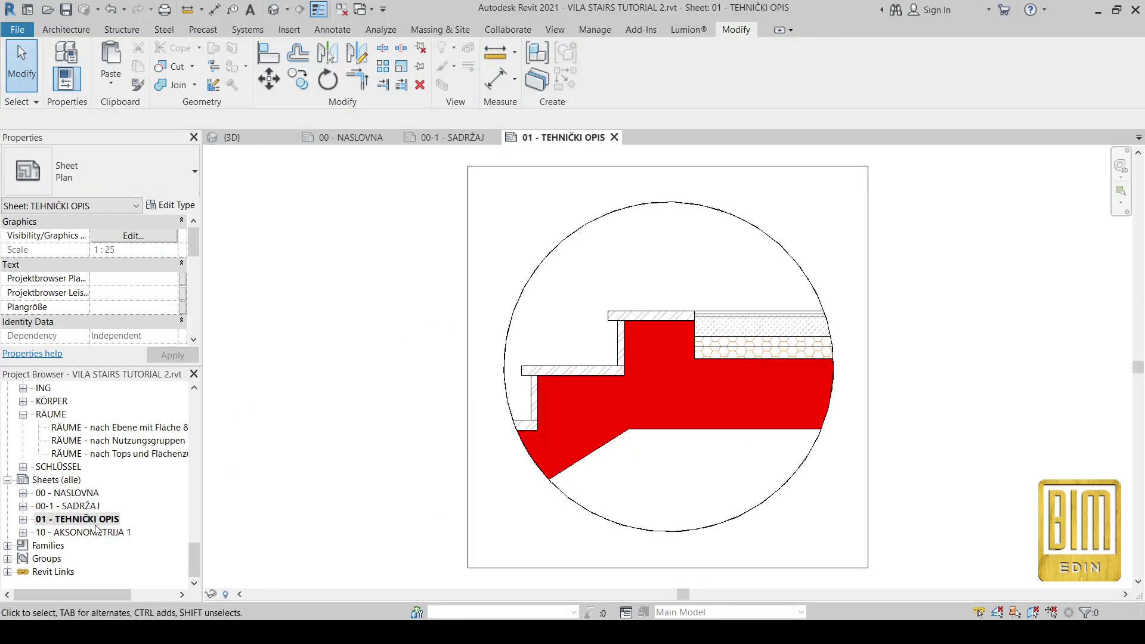
double_click(84, 532)
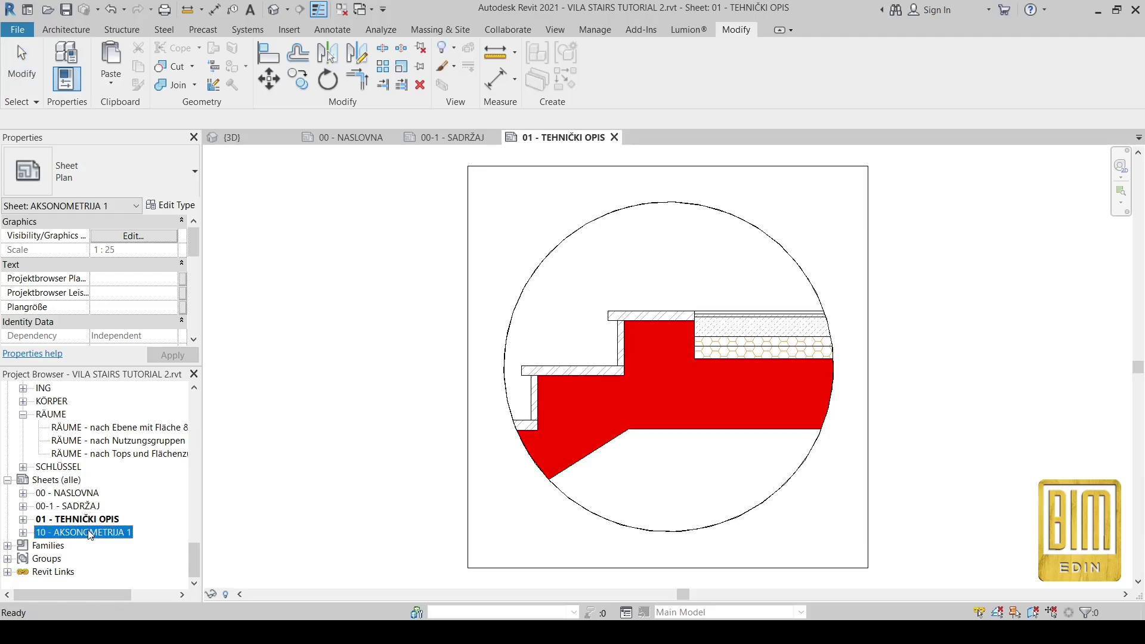
double_click(701, 372)
click(478, 68)
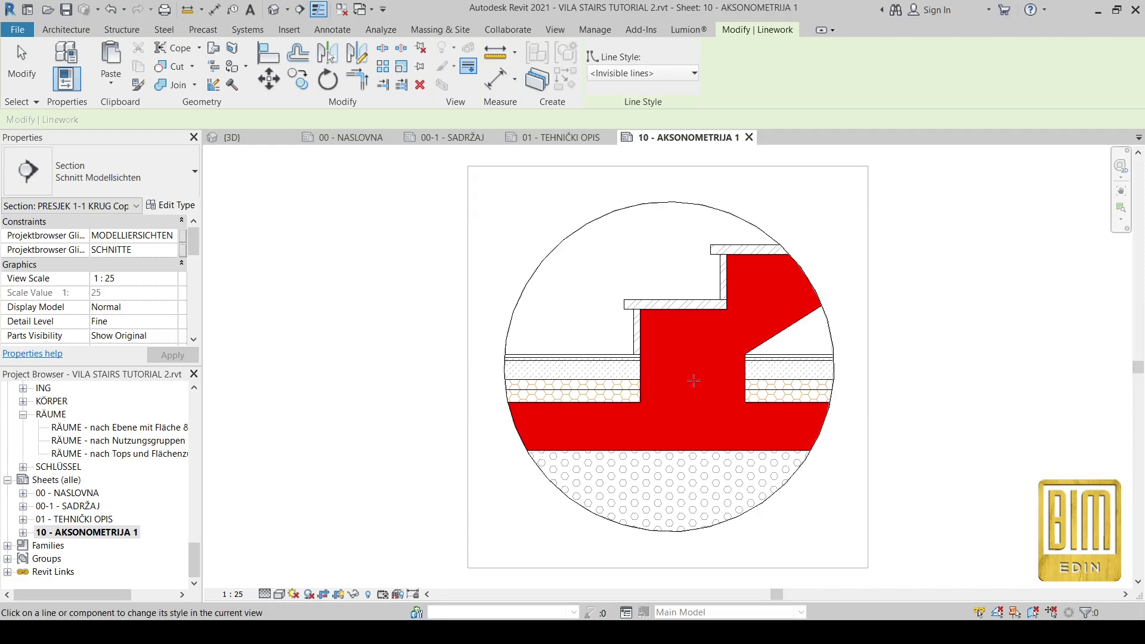
click(22, 71)
scroll(570, 373, down, 1)
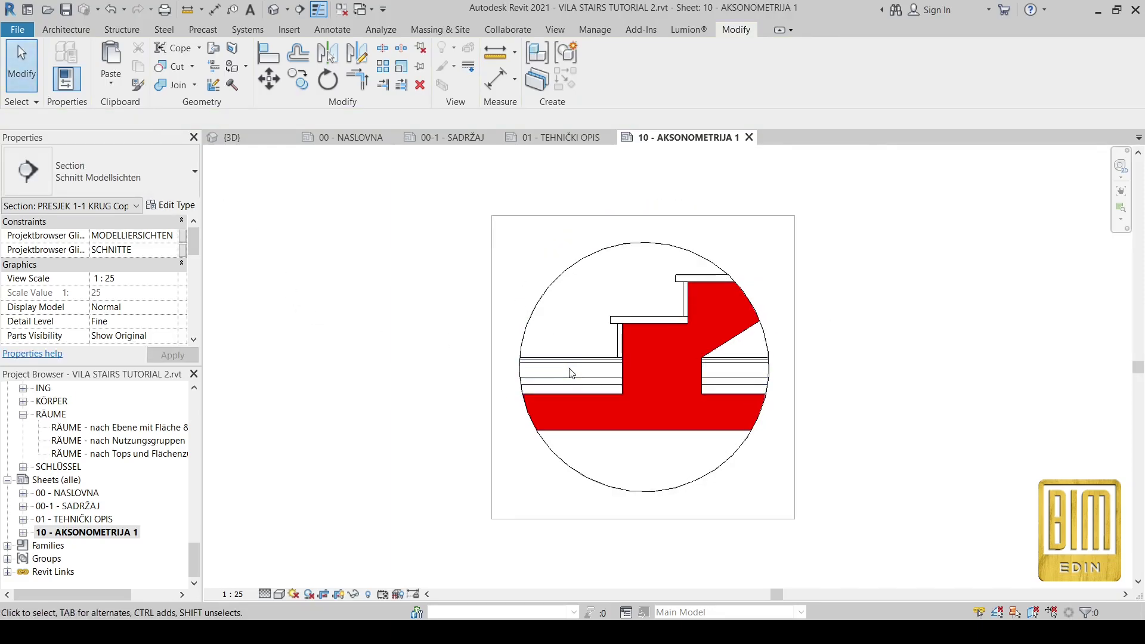
Step: Return to the sheet 00 - NASLOVNA and review its cleaned-up stair connection views
click(94, 495)
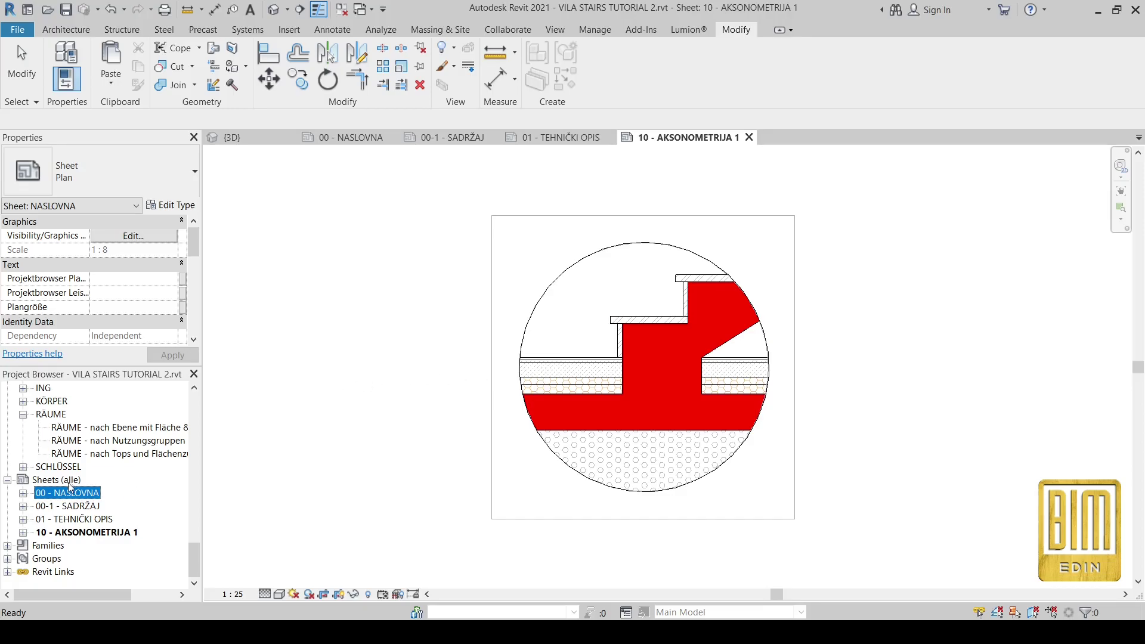
double_click(66, 495)
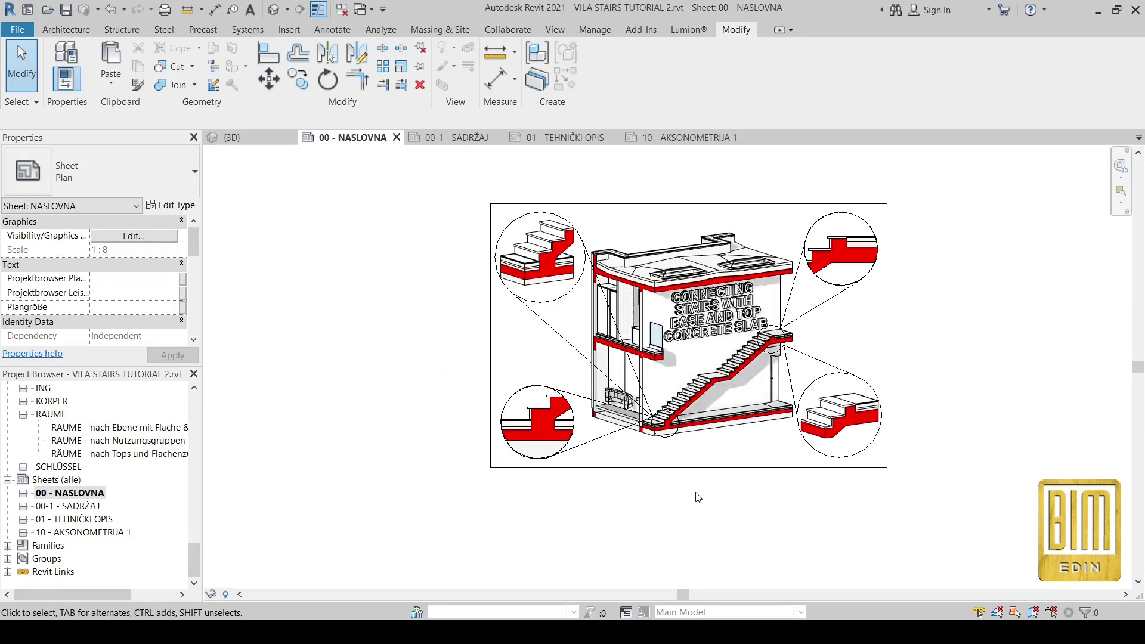
scroll(691, 316, up, 2)
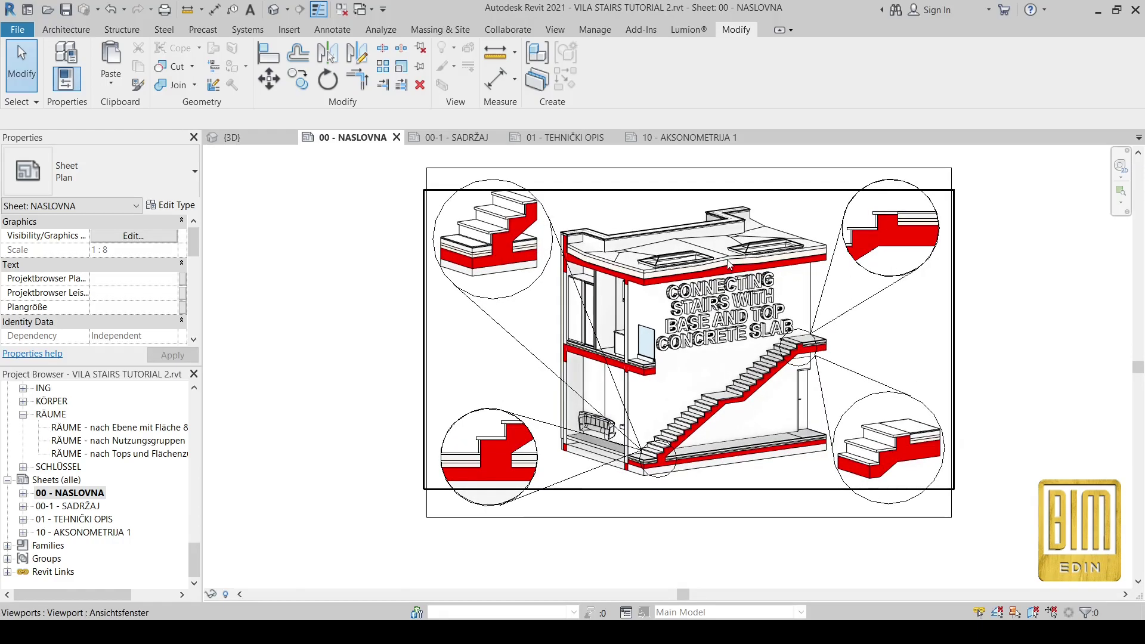